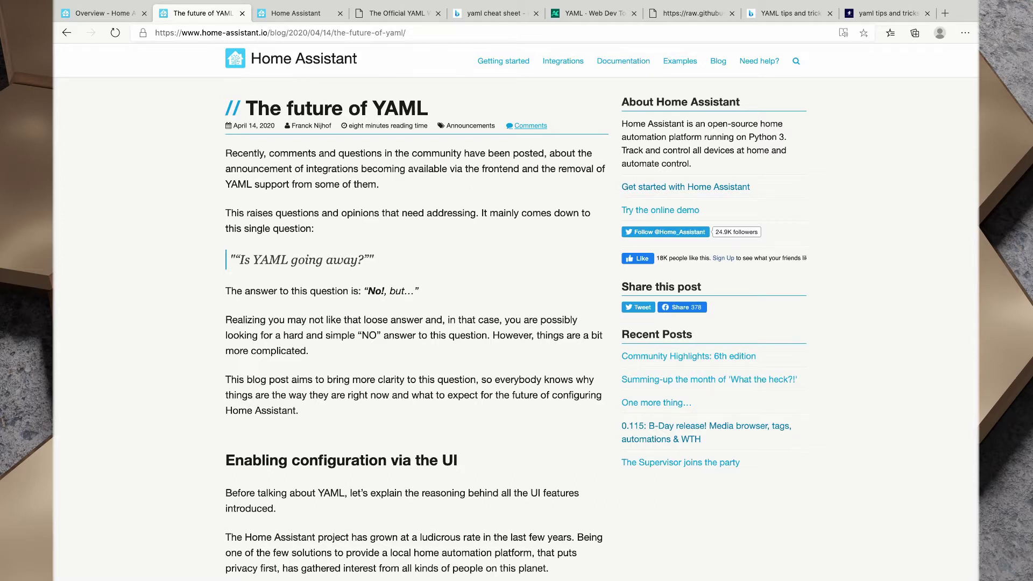
# - Read "The future of YAML" blog post from its introduction through the "Both YAML & UI" section, highlighting key passages
pyautogui.moveTo(280, 290); pyautogui.dragTo(419, 290)
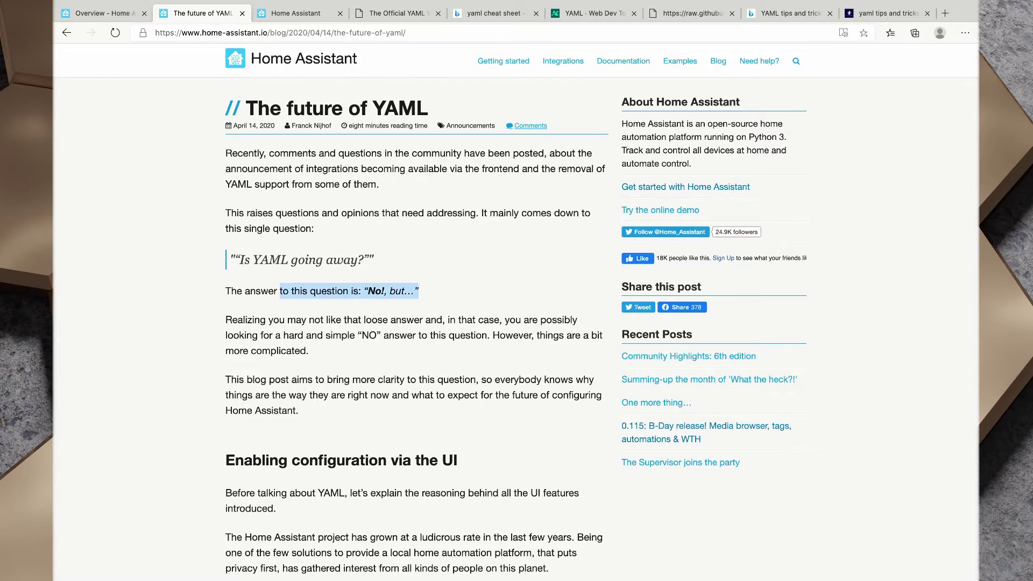
pyautogui.click(418, 291)
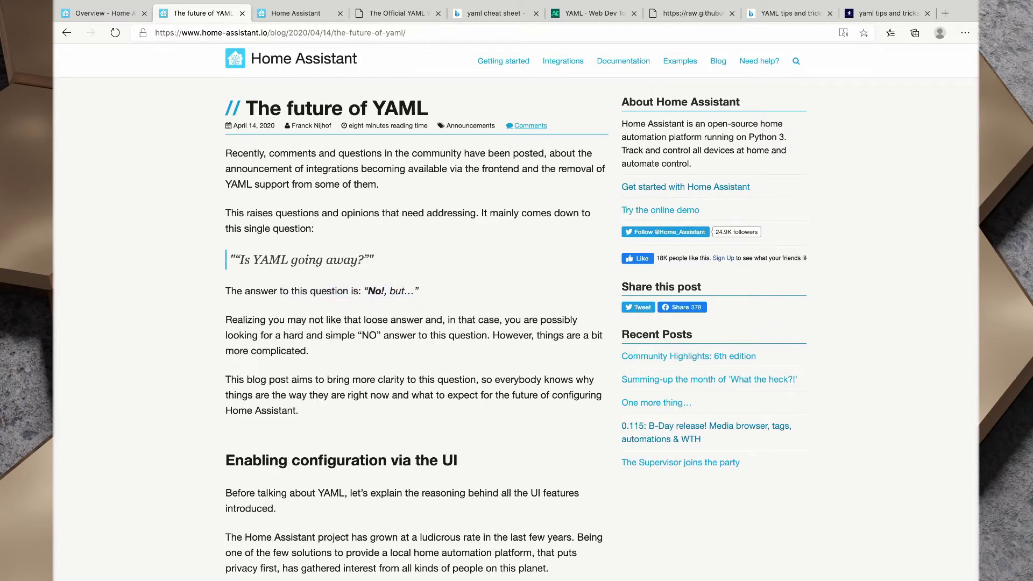
pyautogui.scroll(-5, 516, 312)
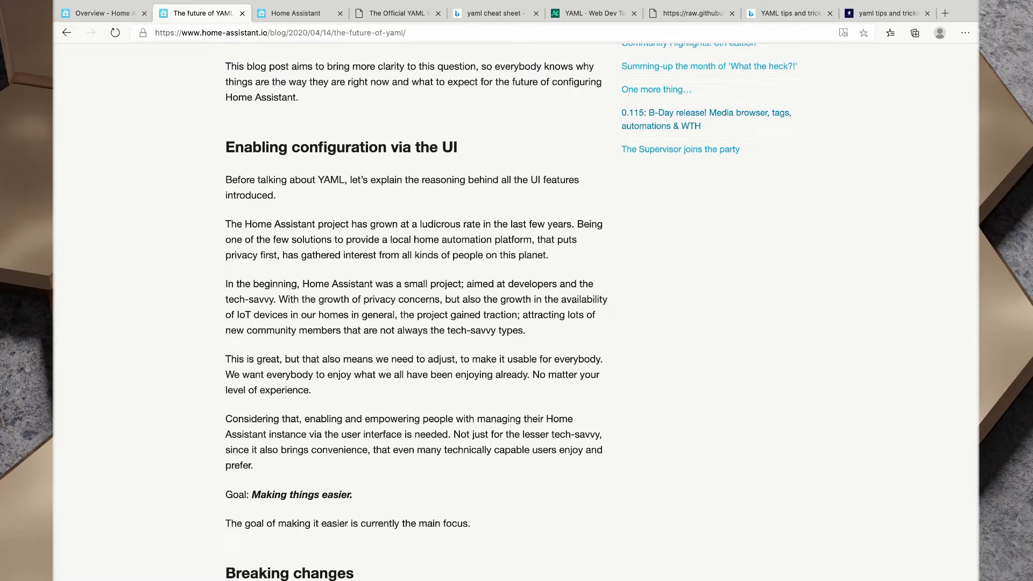
pyautogui.moveTo(226, 495); pyautogui.dragTo(352, 494)
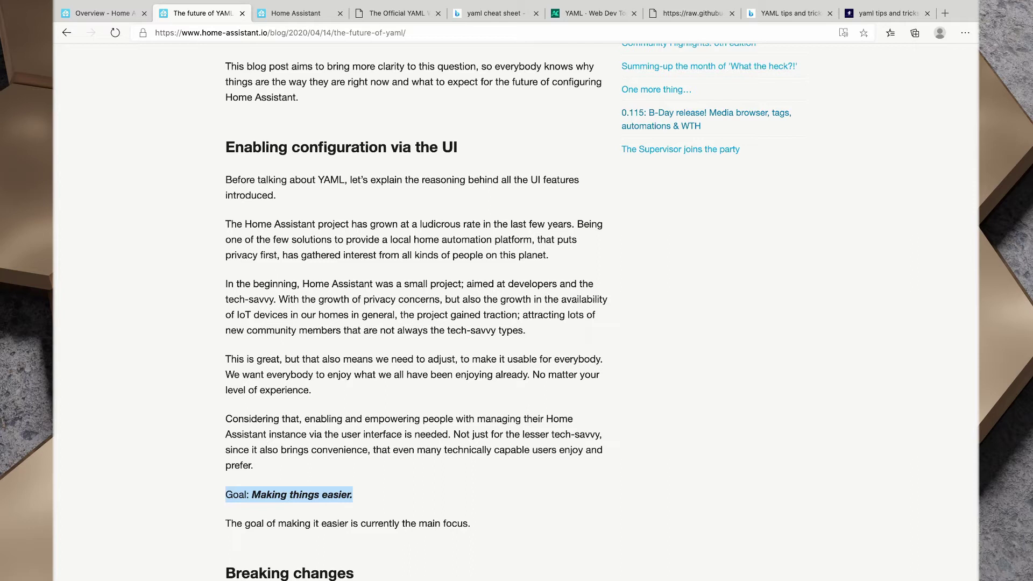
pyautogui.click(353, 495)
pyautogui.scroll(-6, 218, 408)
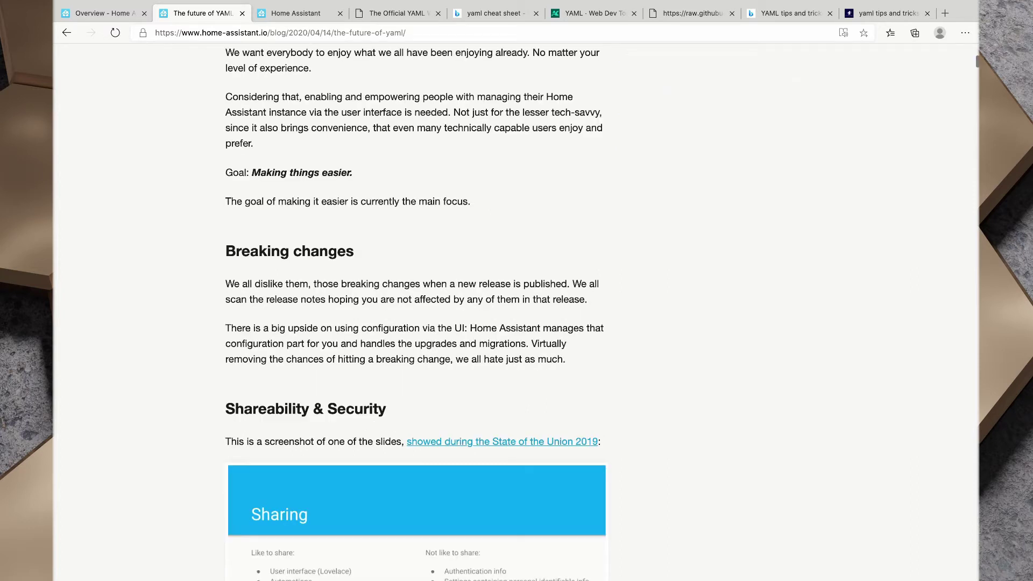
pyautogui.scroll(-6, 415, 313)
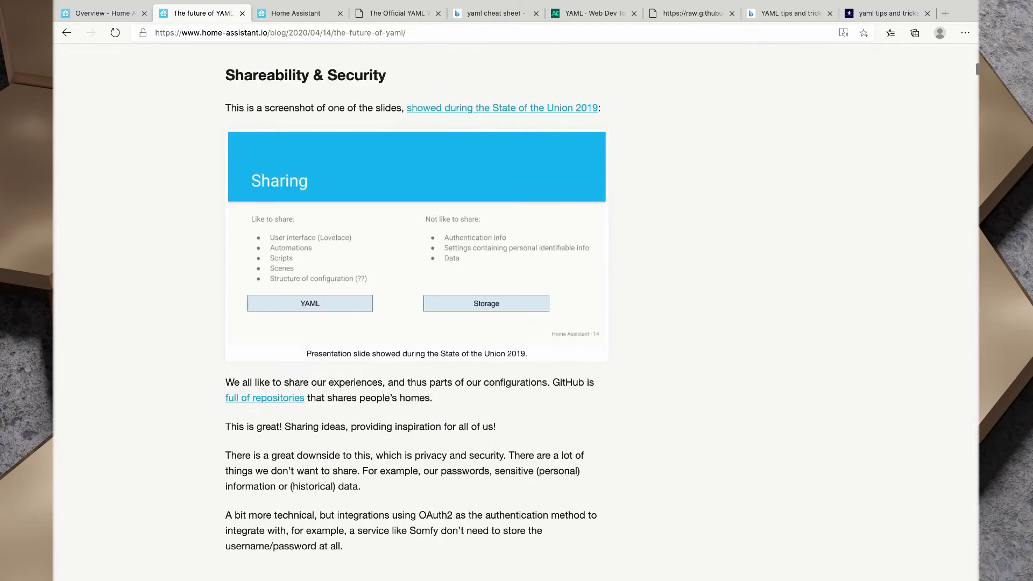
pyautogui.scroll(-8, 414, 312)
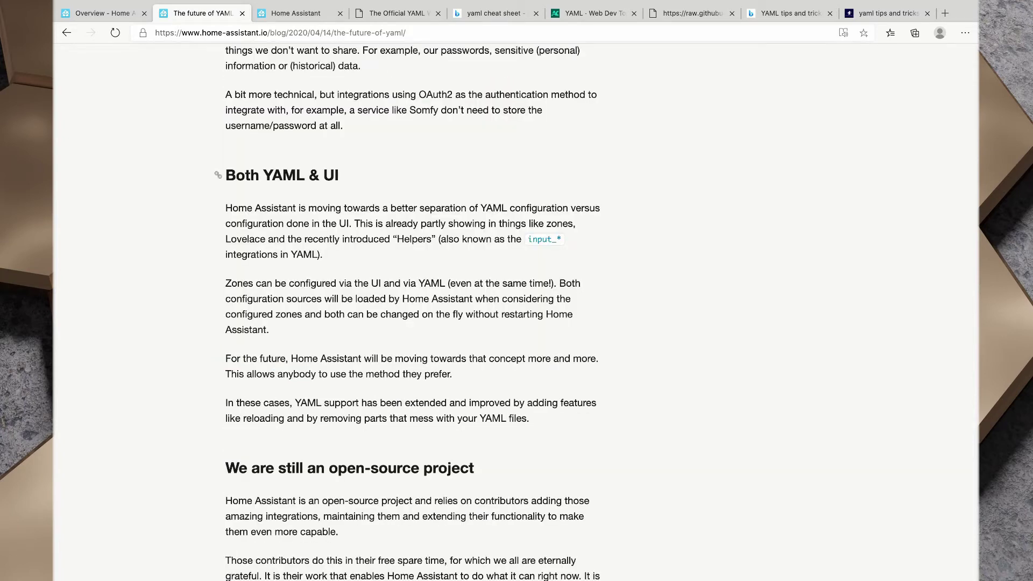
pyautogui.moveTo(225, 176); pyautogui.dragTo(339, 176)
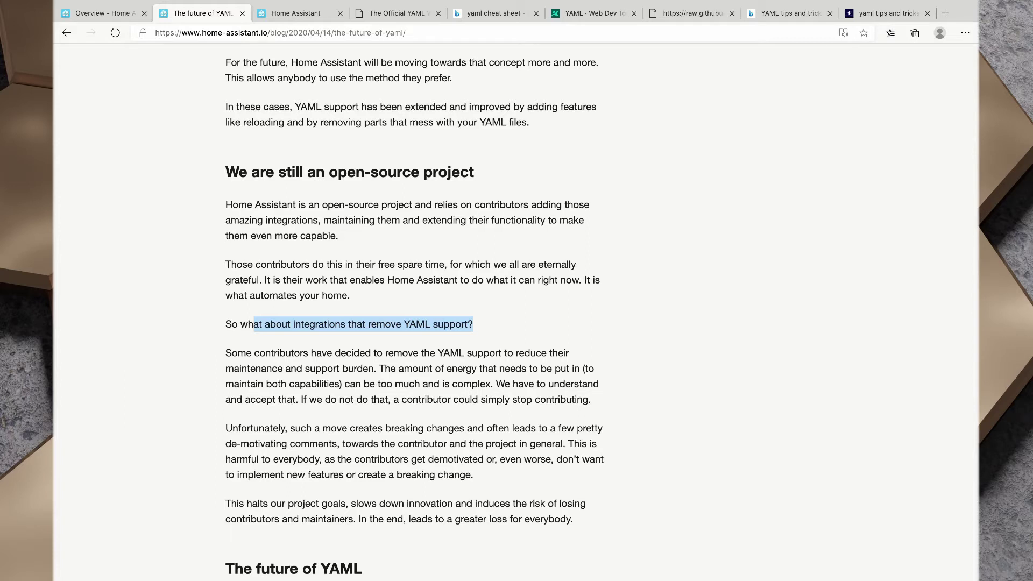
# - Read the blog's "The future of YAML" and "Is YAML going away?" sections, plus the YAML definition on yaml.org
pyautogui.scroll(-6, 414, 312)
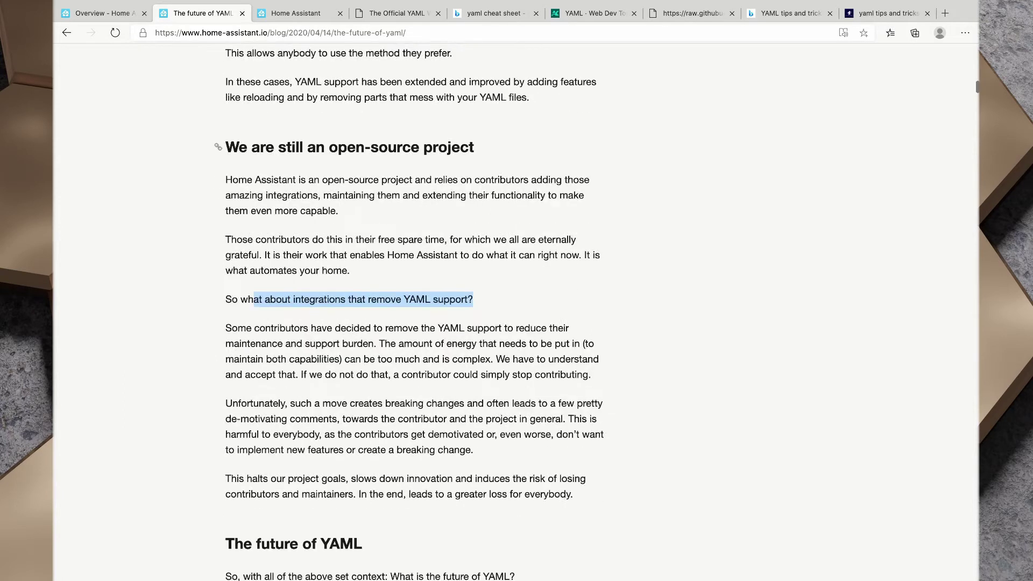
pyautogui.moveTo(293, 366); pyautogui.dragTo(560, 367)
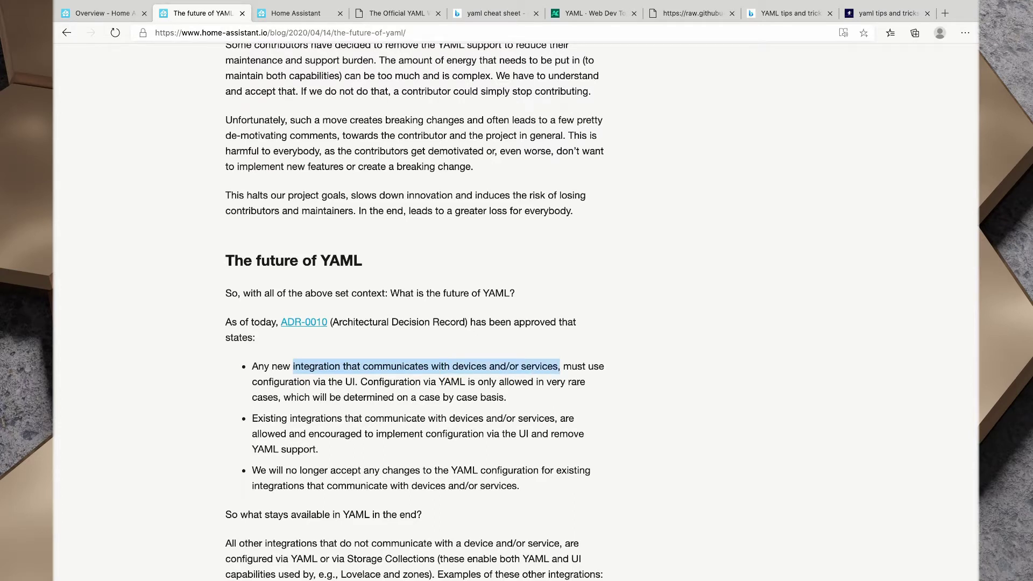
pyautogui.moveTo(355, 382); pyautogui.dragTo(279, 382)
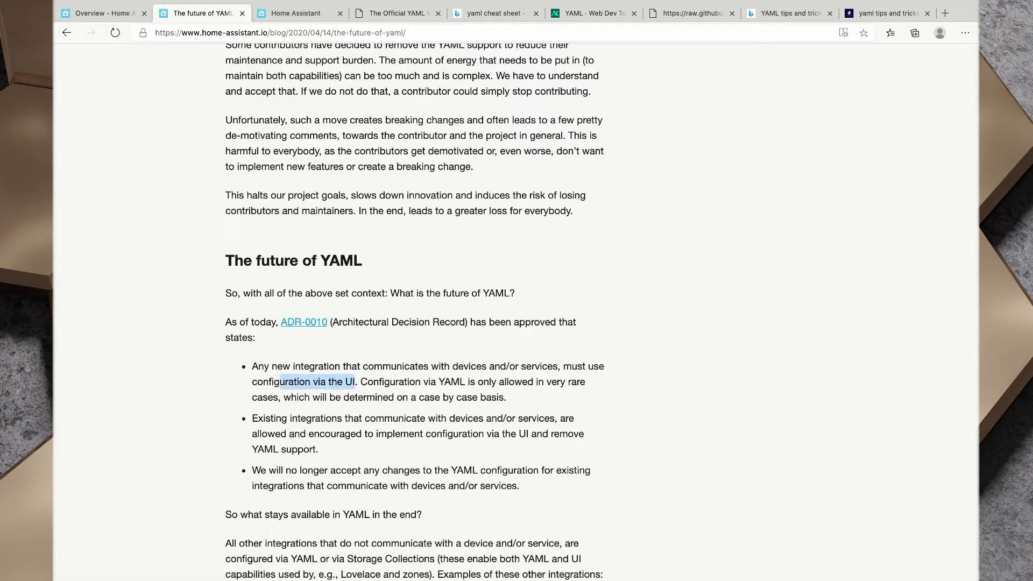
pyautogui.moveTo(367, 382); pyautogui.dragTo(506, 397)
pyautogui.click(507, 398)
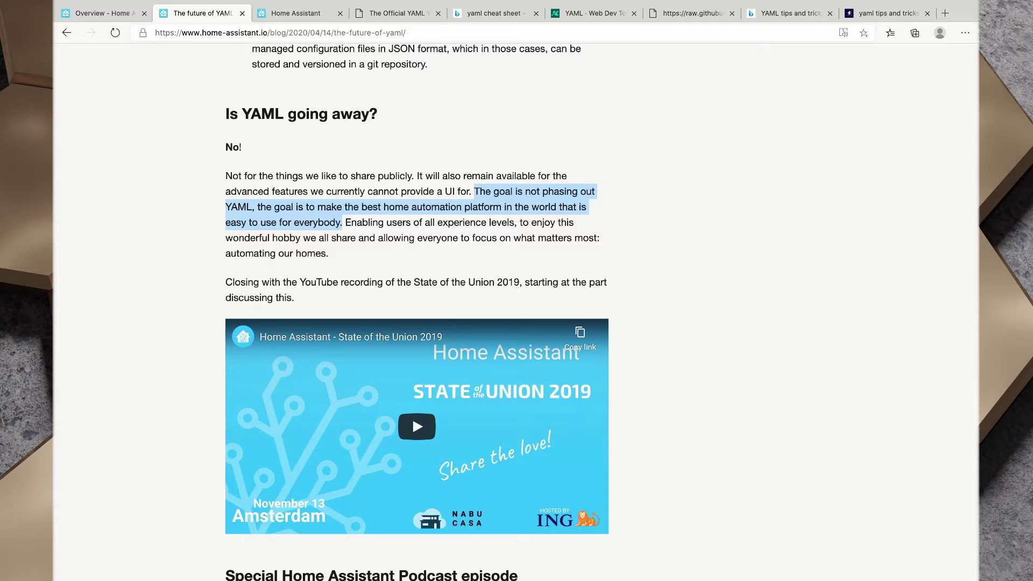
pyautogui.moveTo(345, 223); pyautogui.dragTo(594, 237)
pyautogui.click(594, 239)
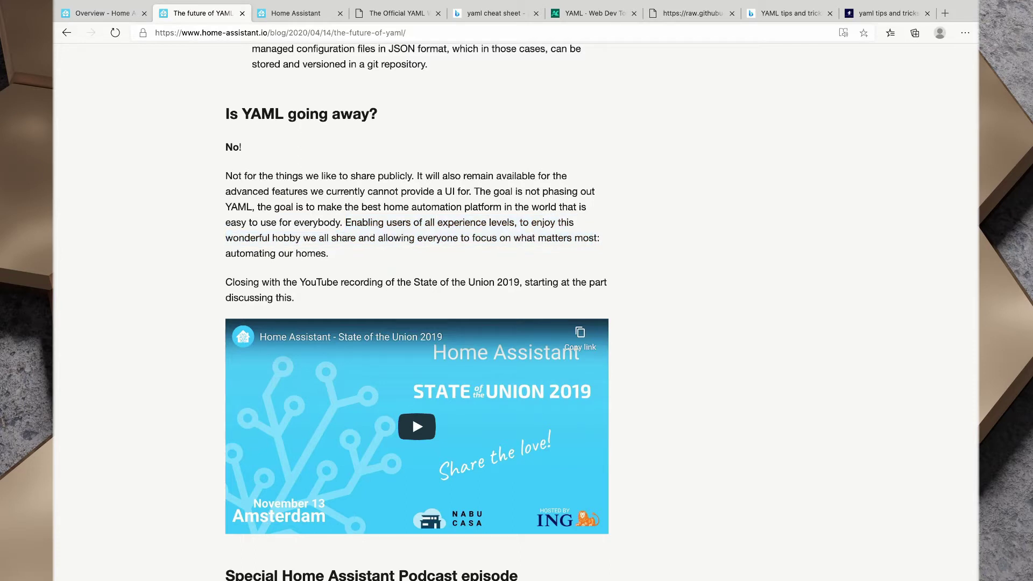
pyautogui.moveTo(329, 253); pyautogui.dragTo(225, 253)
pyautogui.click(226, 253)
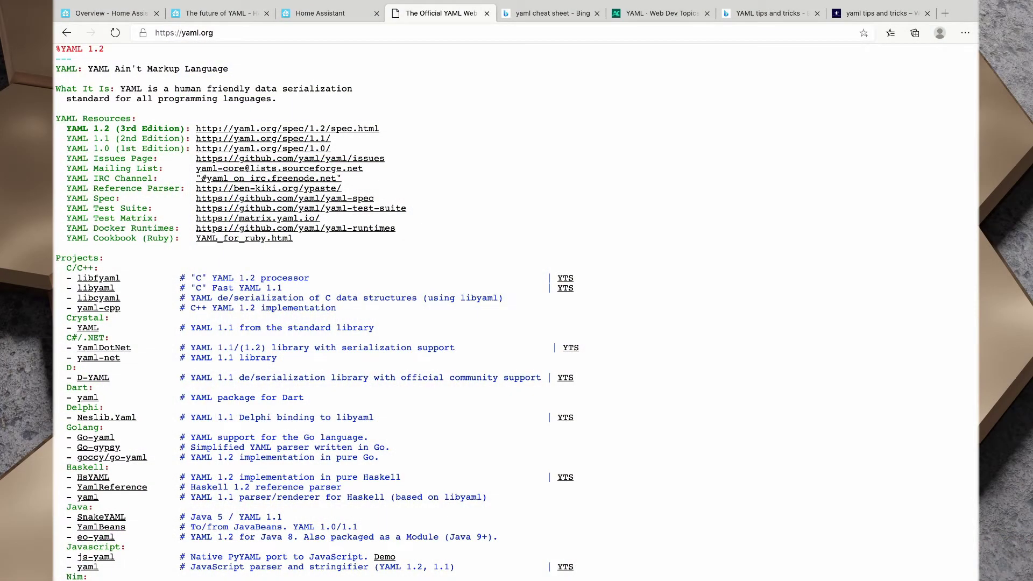
pyautogui.moveTo(121, 88); pyautogui.dragTo(278, 99)
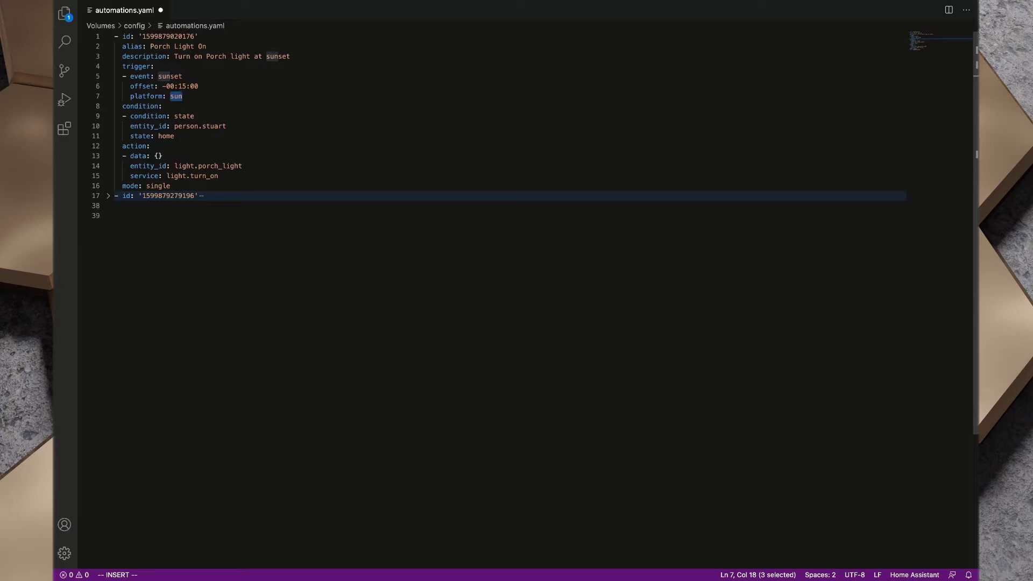
# - Switch to Home Assistant in the browser, highlight the Porch Light On automation's title, and return to automations.yaml
pyautogui.hotkey('ctrl', 'Left')
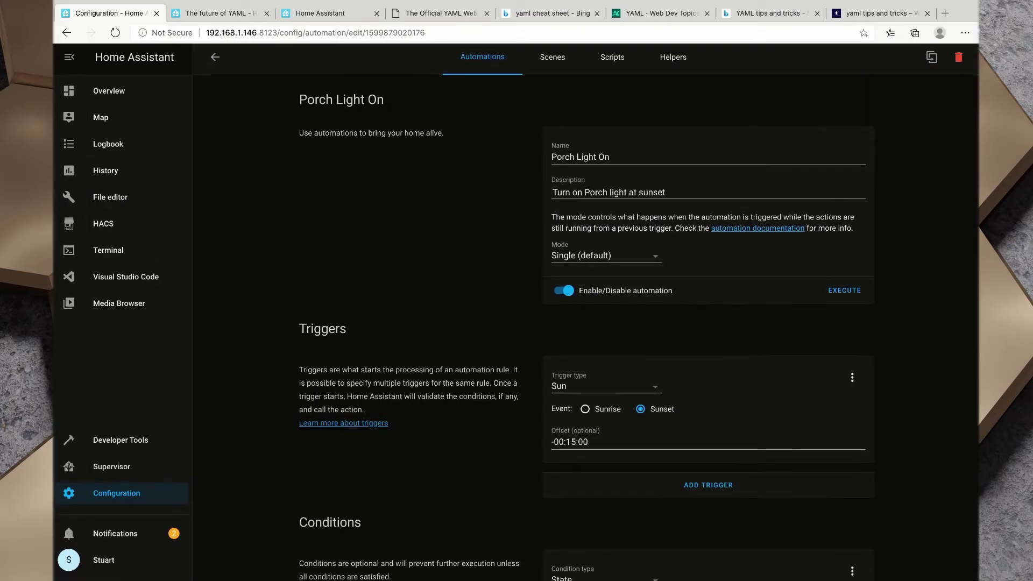
pyautogui.moveTo(299, 100); pyautogui.dragTo(384, 100)
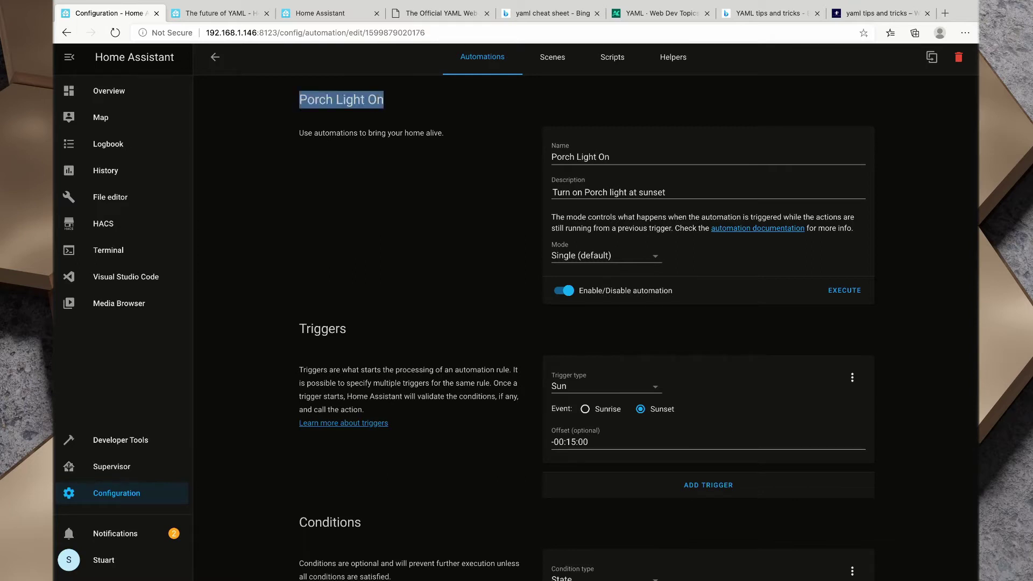
pyautogui.hotkey('ctrl', 'Right')
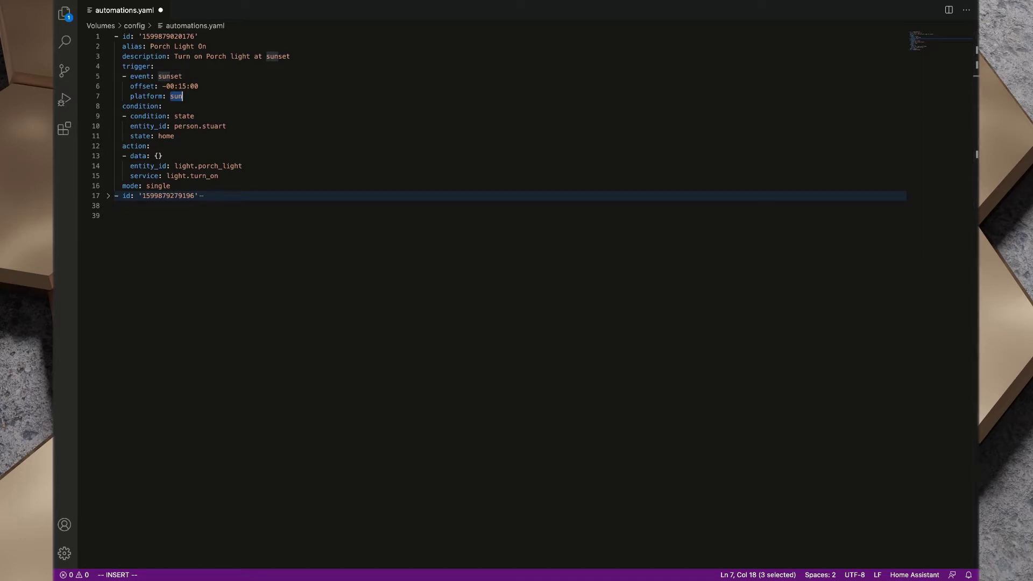
# - Highlight the first automation's id line and the alias value Porch Light On in automations.yaml
pyautogui.moveTo(114, 36); pyautogui.dragTo(198, 46)
pyautogui.click(207, 46)
pyautogui.hotkey('shift', 'Left')
pyautogui.hotkey('shift', 'Left')
pyautogui.hotkey('shift', 'Left')
pyautogui.hotkey('shift', 'Left')
pyautogui.hotkey('shift', 'Left')
pyautogui.hotkey('shift', 'Left')
pyautogui.hotkey('shift', 'Left')
pyautogui.hotkey('shift', 'Left')
pyautogui.hotkey('shift', 'Left')
pyautogui.hotkey('shift', 'Left')
pyautogui.hotkey('shift', 'Left')
pyautogui.hotkey('shift', 'Left')
pyautogui.hotkey('shift', 'Left')
pyautogui.hotkey('shift', 'Left')
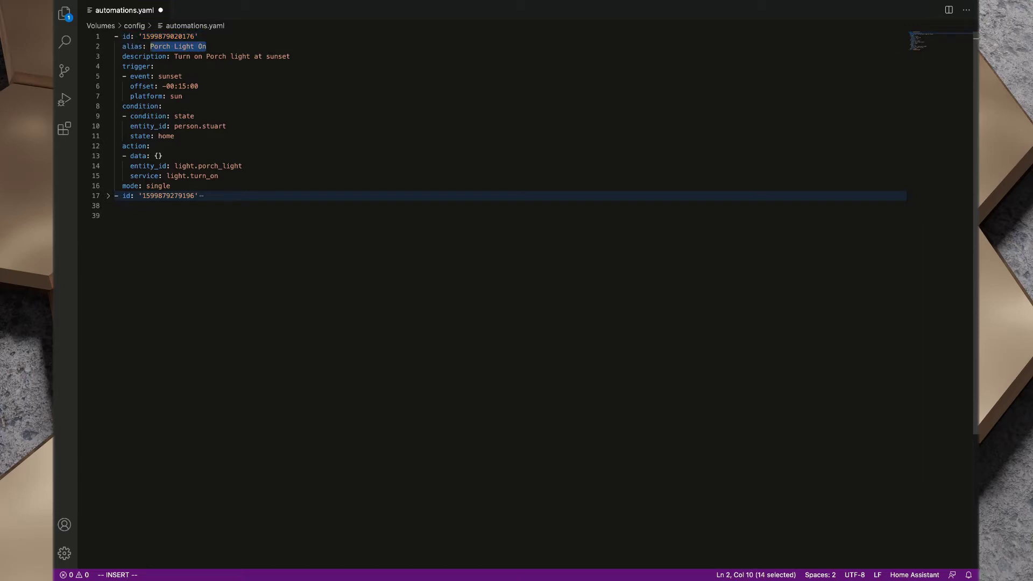
# - Arrange the automations.yaml editor and the Home Assistant browser window side by side in split view
pyautogui.hotkey('ctrl', 'Up')
pyautogui.moveTo(516, 41); pyautogui.dragTo(626, 41)
pyautogui.click(564, 40)
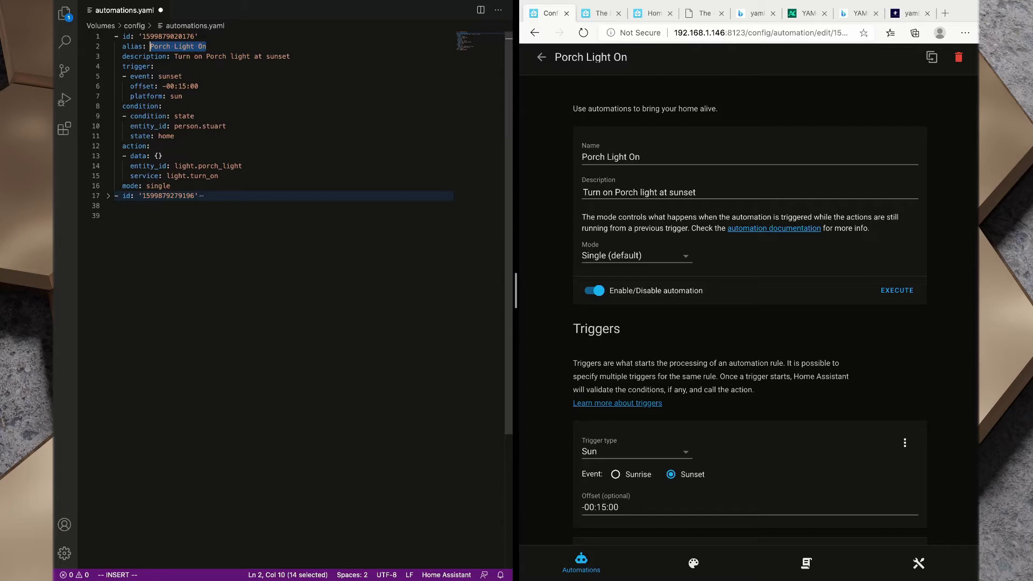
# - Highlight the alias key of the first automation in automations.yaml, followed by its value Porch Light On
pyautogui.click(163, 156)
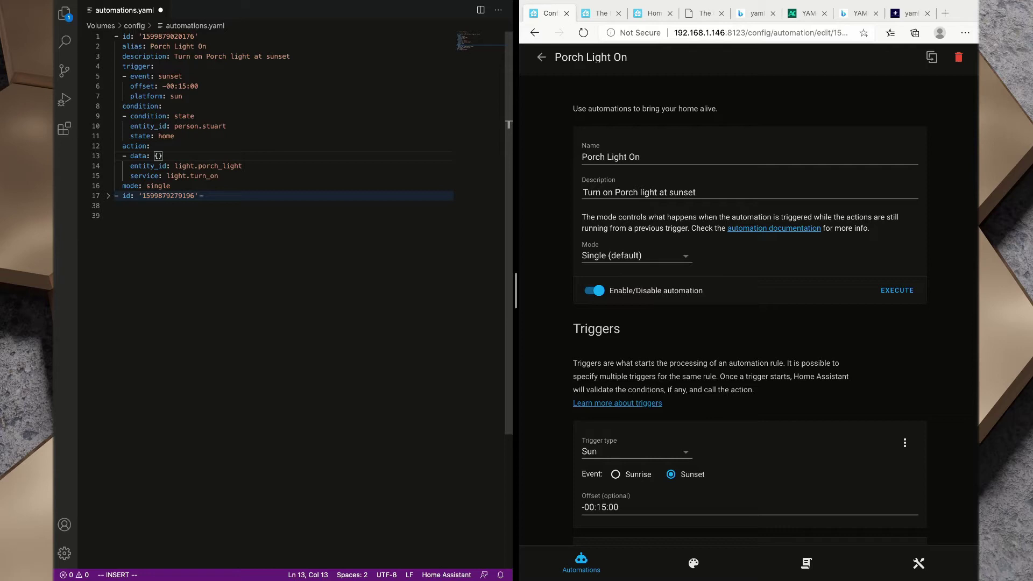
pyautogui.click(130, 47)
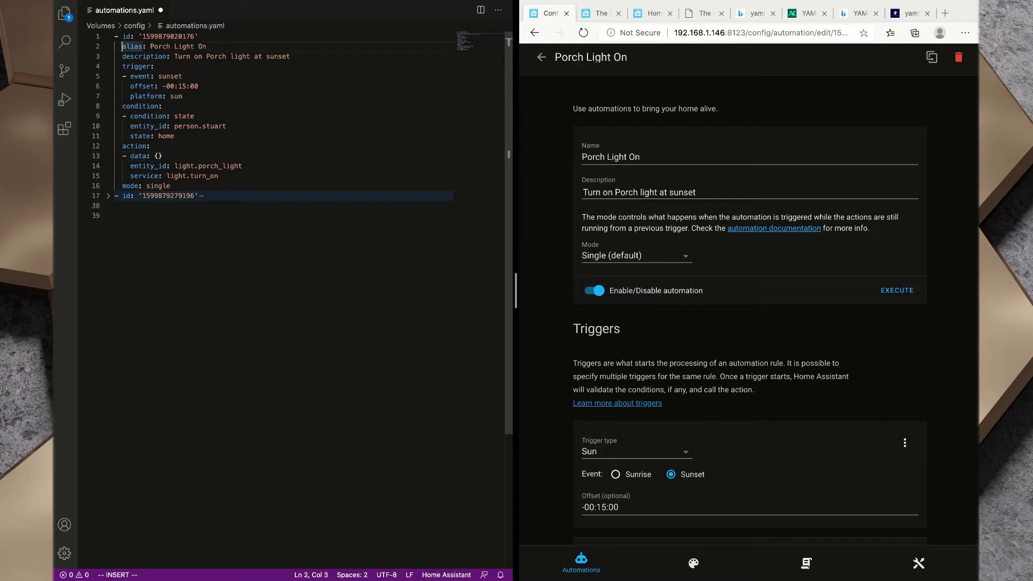
pyautogui.hotkey('shift', 'Right')
pyautogui.hotkey('shift', 'Right')
pyautogui.hotkey('shift', 'Right')
pyautogui.hotkey('shift', 'Right')
pyautogui.hotkey('shift', 'Right')
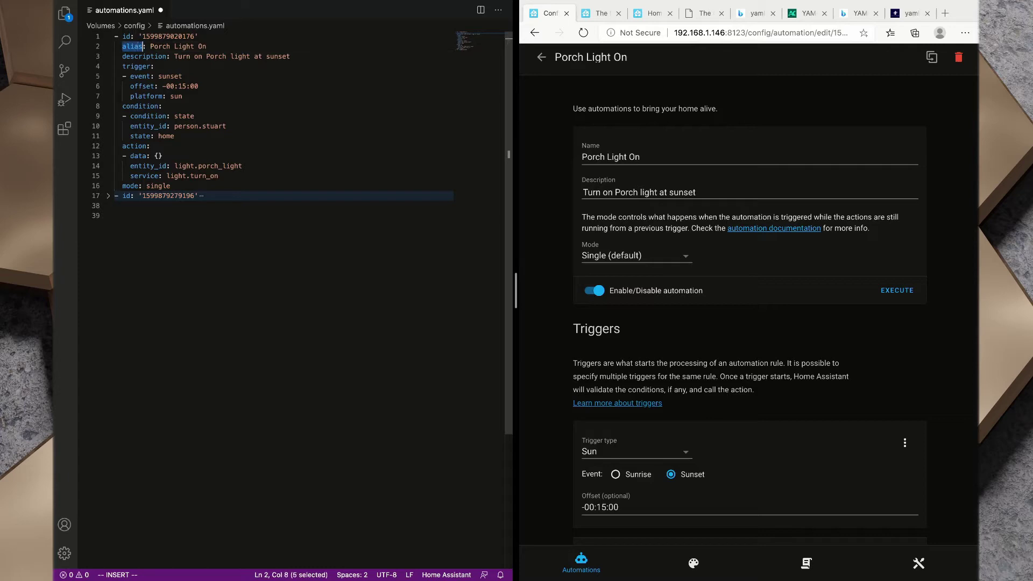
pyautogui.press('Right')
pyautogui.press('Right')
pyautogui.press('Right')
pyautogui.hotkey('shift', 'Right')
pyautogui.hotkey('shift', 'Right')
pyautogui.hotkey('shift', 'Right')
pyautogui.hotkey('shift', 'Right')
pyautogui.hotkey('shift', 'Right')
pyautogui.hotkey('shift', 'Right')
pyautogui.hotkey('shift', 'Right')
pyautogui.hotkey('shift', 'Right')
pyautogui.hotkey('shift', 'Right')
pyautogui.hotkey('shift', 'Right')
pyautogui.hotkey('shift', 'Right')
pyautogui.hotkey('shift', 'Right')
pyautogui.hotkey('shift', 'Right')
pyautogui.hotkey('shift', 'Right')
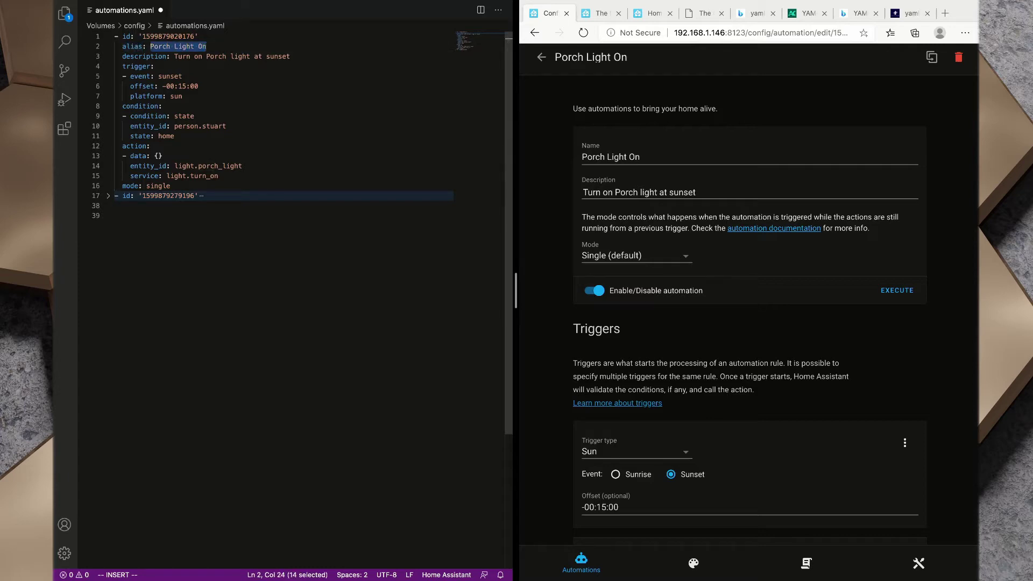
# - Highlight Porch Light On in the automation's Name field and the first automation's id value in the YAML
pyautogui.click(641, 157)
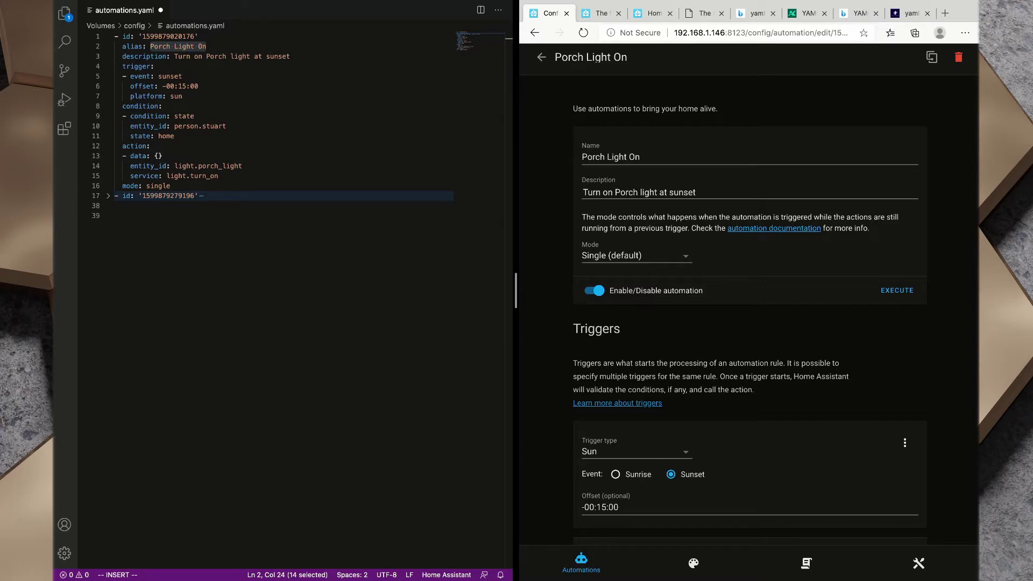
pyautogui.moveTo(640, 158); pyautogui.dragTo(581, 157)
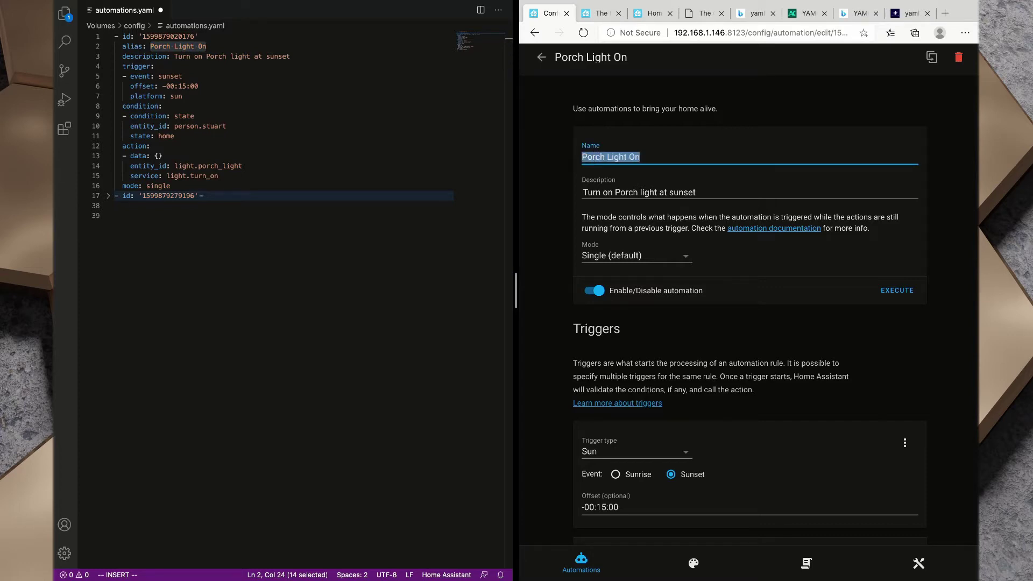
pyautogui.doubleClick(168, 36)
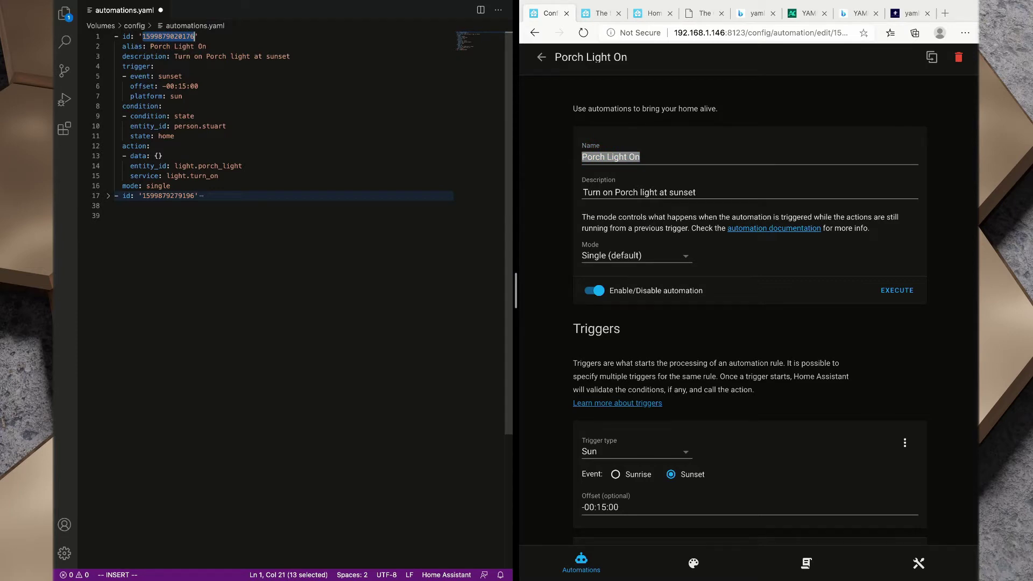
# - Highlight the description text in the YAML and compare it with the automation's details in the Home Assistant form
pyautogui.click(138, 57)
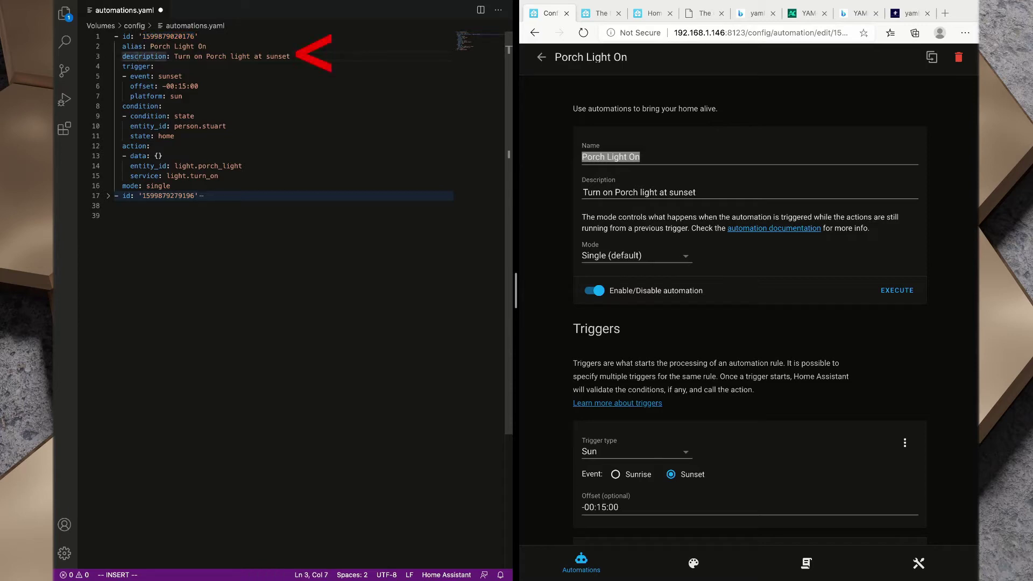
pyautogui.moveTo(178, 56); pyautogui.dragTo(270, 55)
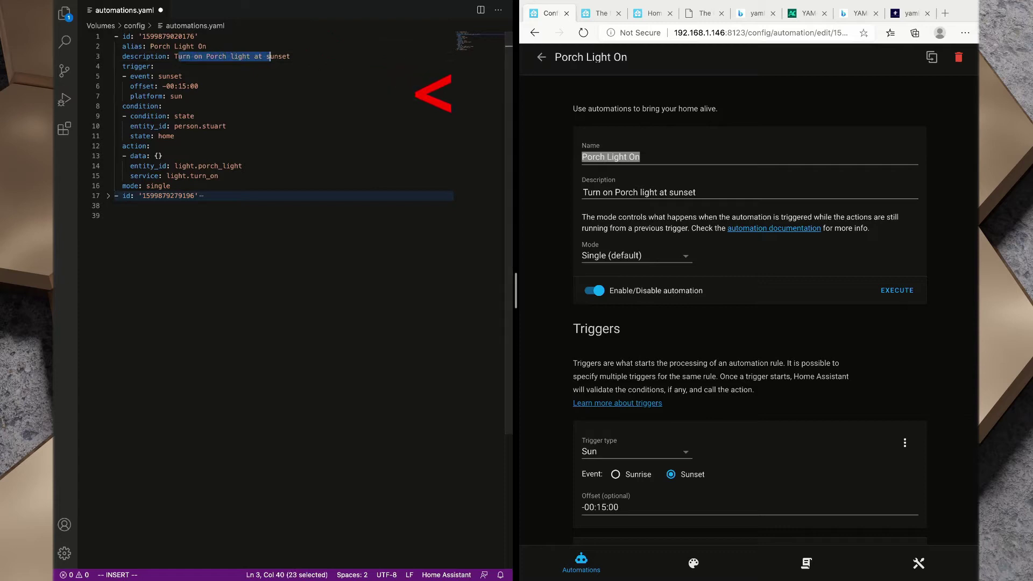
pyautogui.click(611, 157)
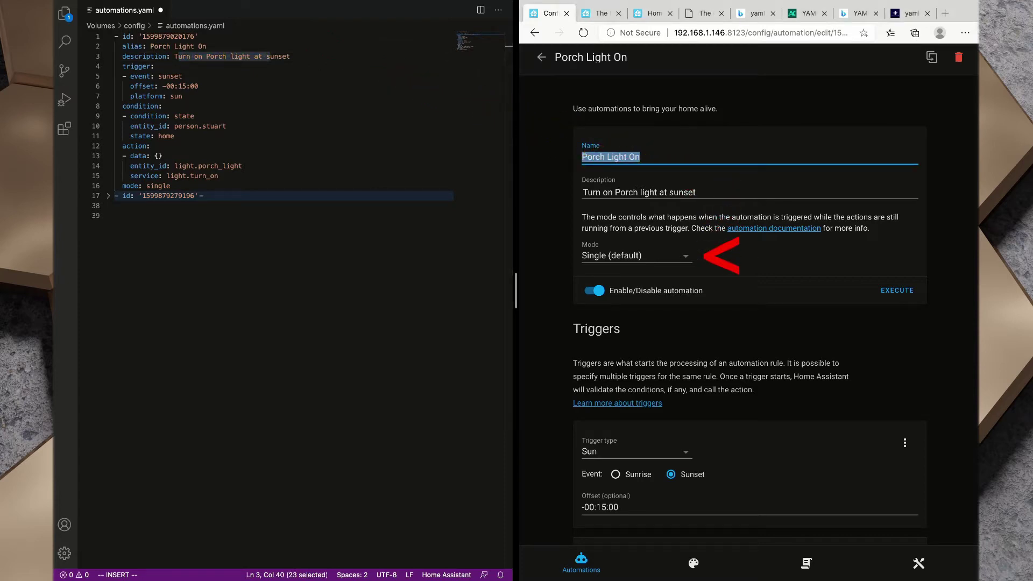
# - Highlight the "mode: single" line and the whole YAML block from alias through mode
pyautogui.moveTo(170, 186); pyautogui.dragTo(122, 186)
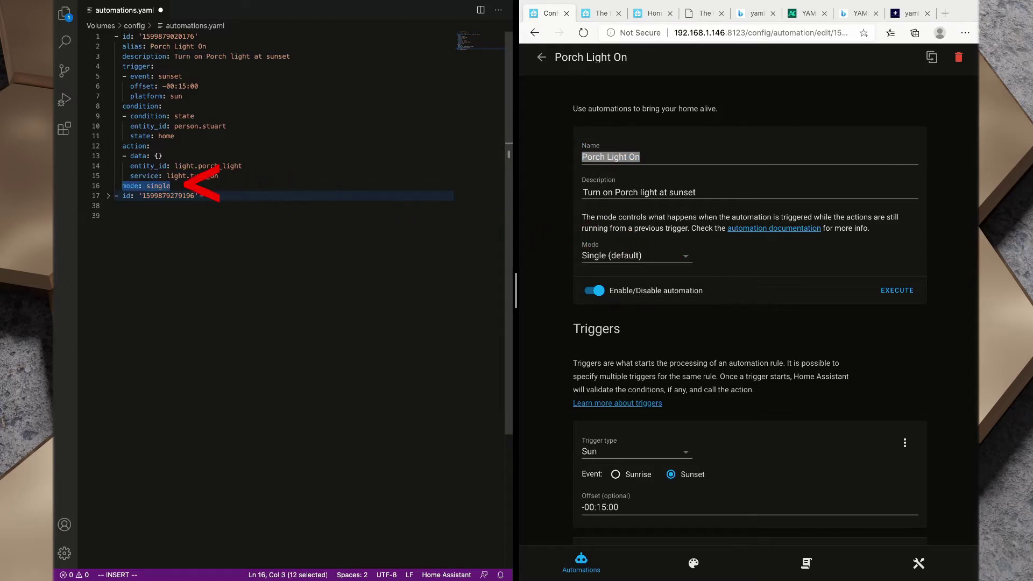
pyautogui.click(171, 186)
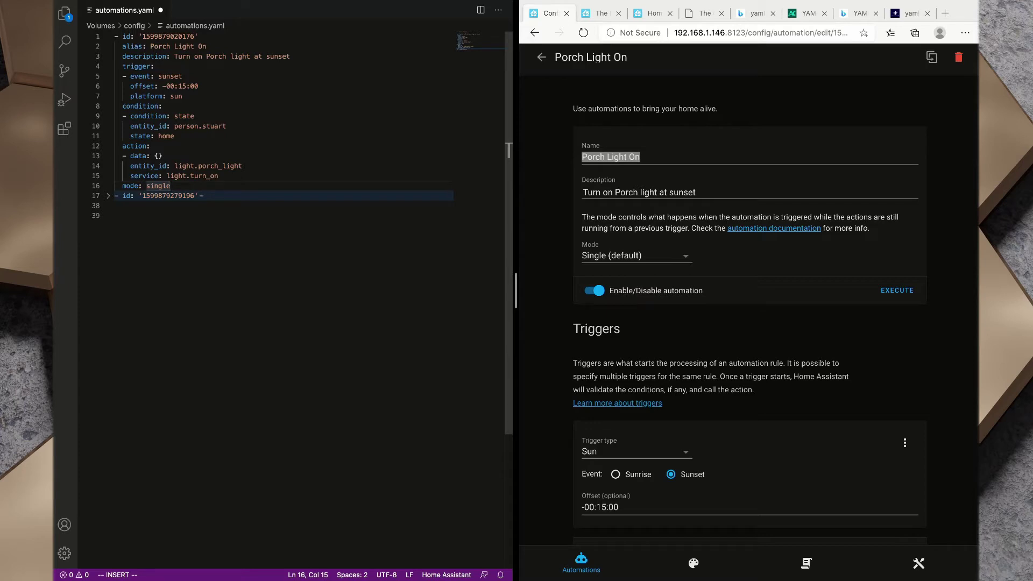
pyautogui.moveTo(122, 46); pyautogui.dragTo(170, 186)
pyautogui.click(163, 156)
# - Highlight the trigger key in the YAML and compare it with the Triggers and Conditions sections of the automation form
pyautogui.scroll(-3, 749, 310)
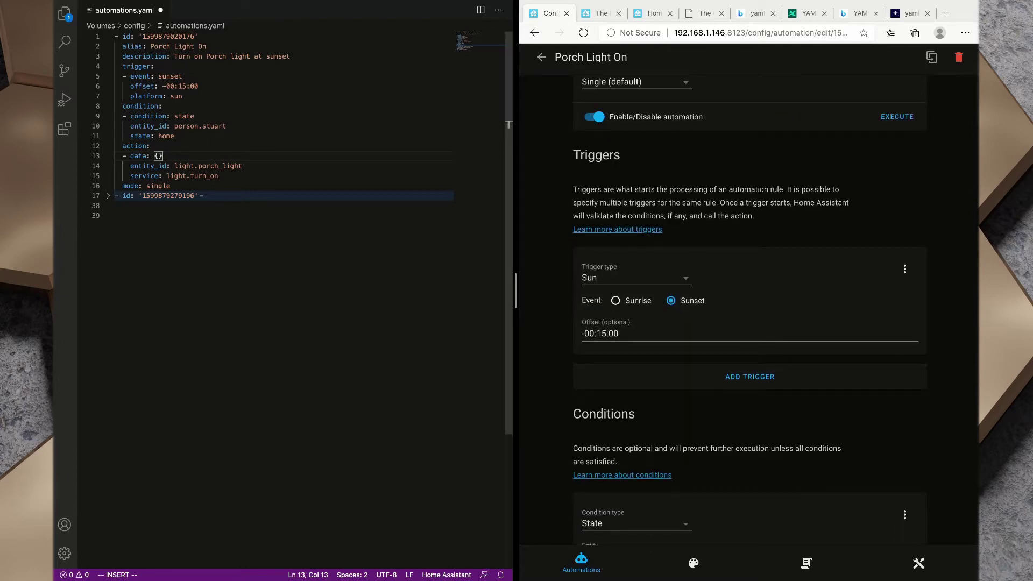
pyautogui.moveTo(122, 67); pyautogui.dragTo(155, 67)
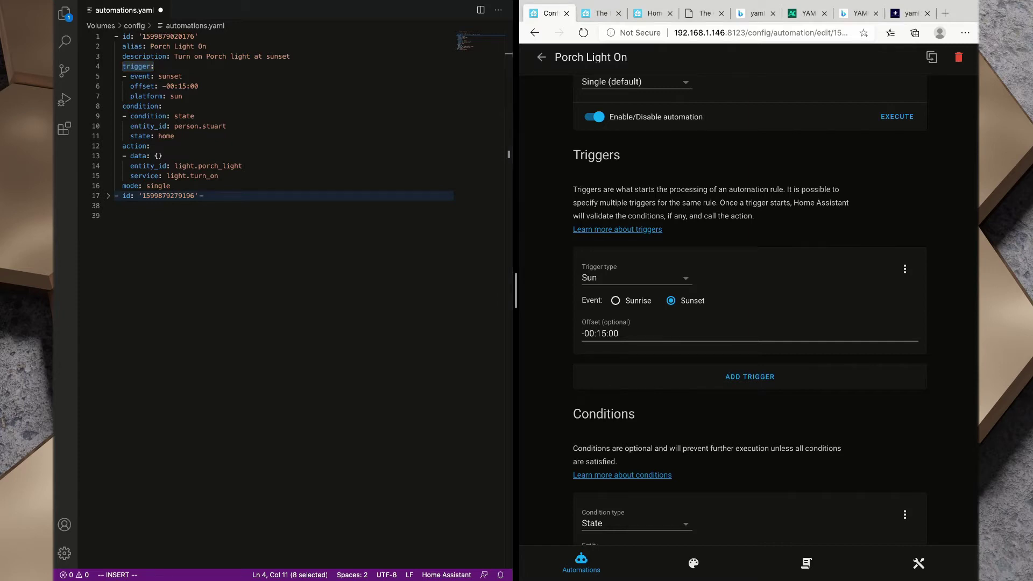
pyautogui.scroll(-2, 750, 310)
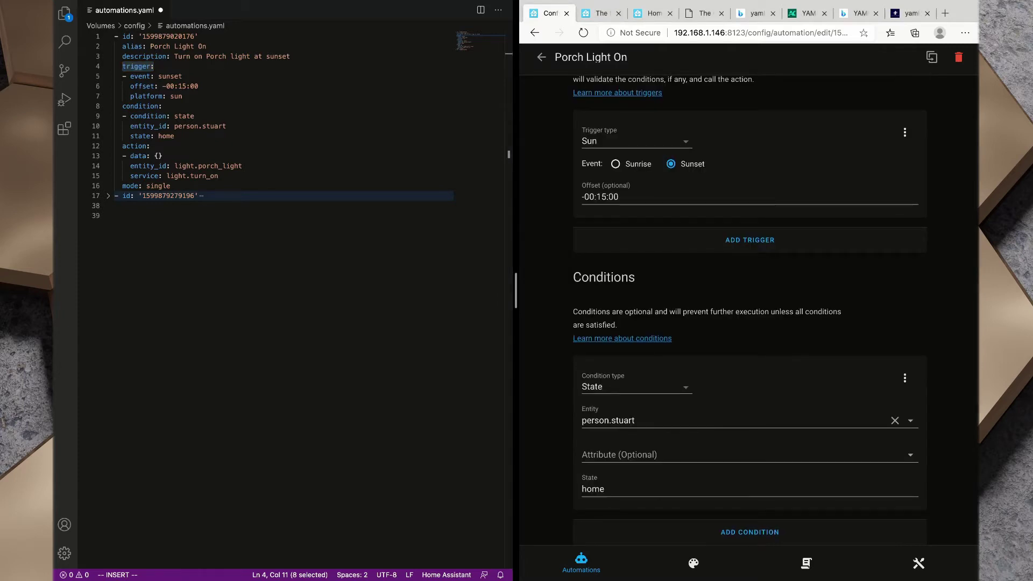
# - Highlight the offset, platform and event lines under the trigger key in the YAML and compare them with the sun trigger's form fields
pyautogui.click(198, 86)
pyautogui.moveTo(183, 96); pyautogui.dragTo(126, 96)
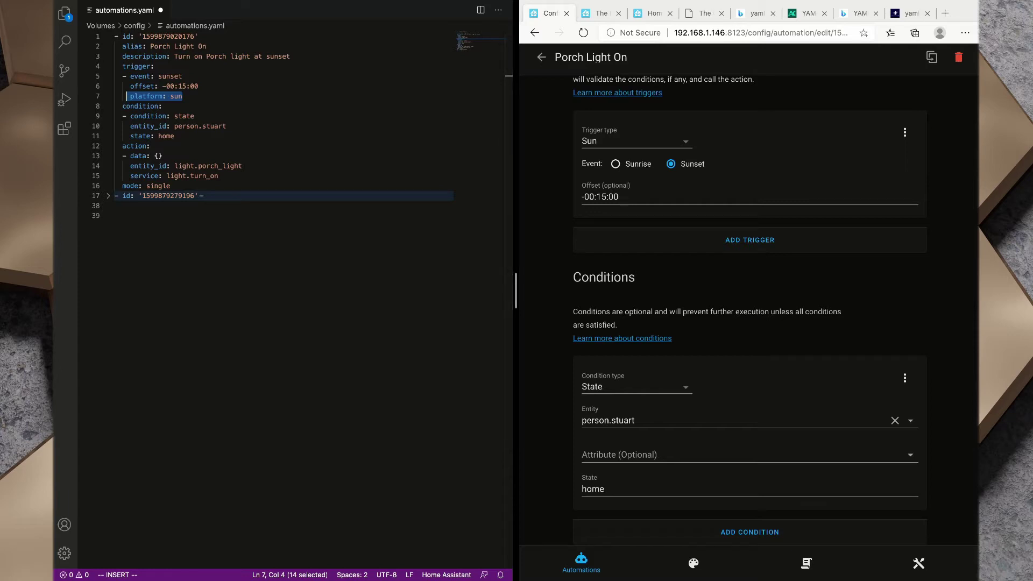
pyautogui.moveTo(130, 76); pyautogui.dragTo(183, 76)
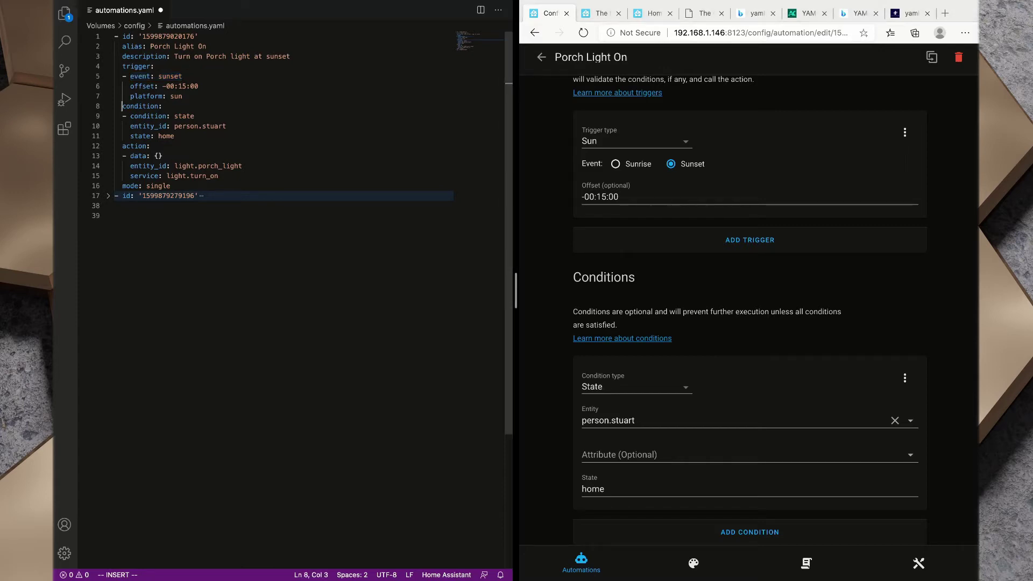
# - Highlight the whole condition block in the YAML and compare it with the Conditions section and its State field in the form
pyautogui.moveTo(122, 106); pyautogui.dragTo(174, 136)
pyautogui.scroll(-3, 750, 301)
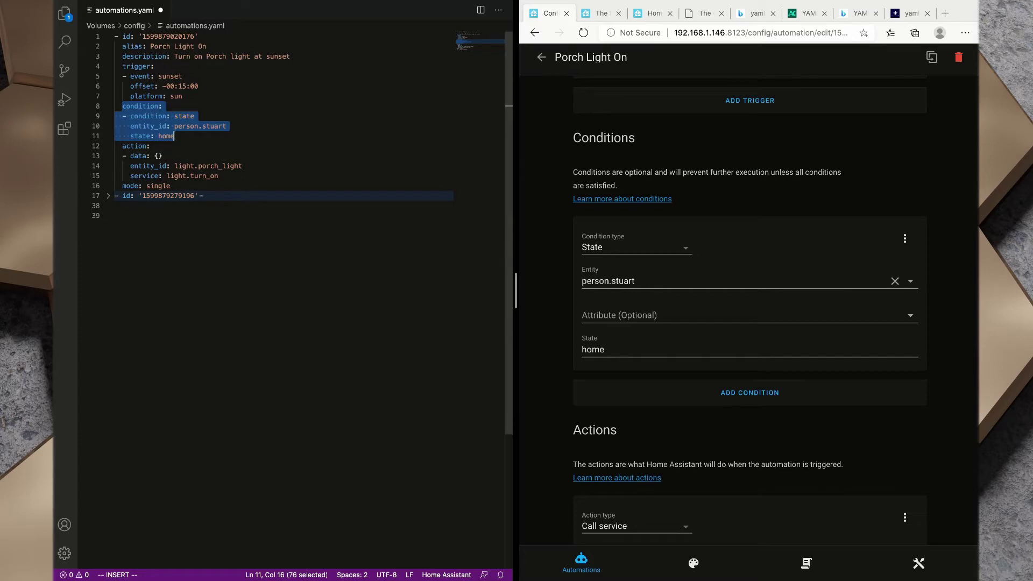
pyautogui.click(750, 138)
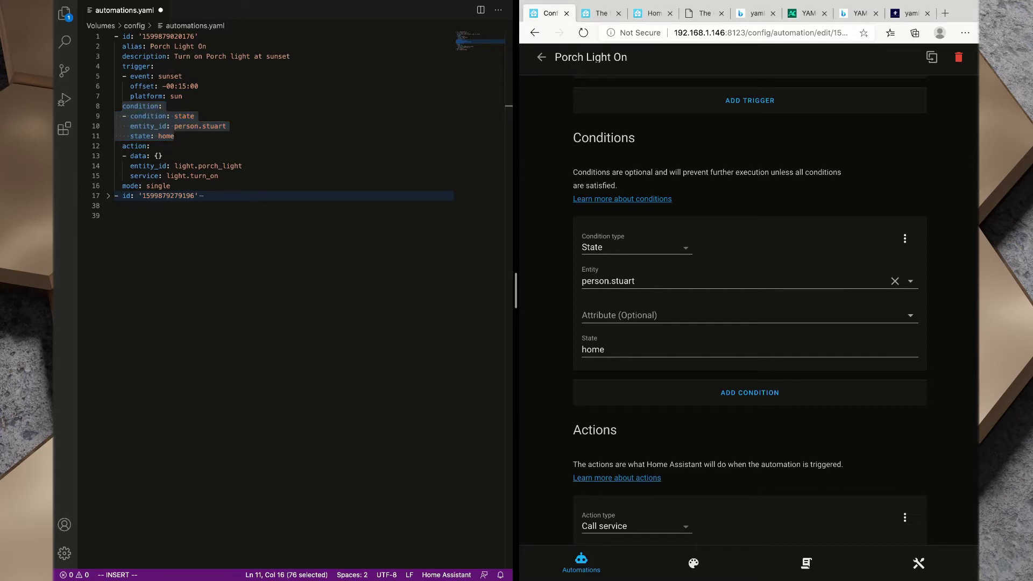
pyautogui.click(605, 350)
pyautogui.scroll(-3, 749, 302)
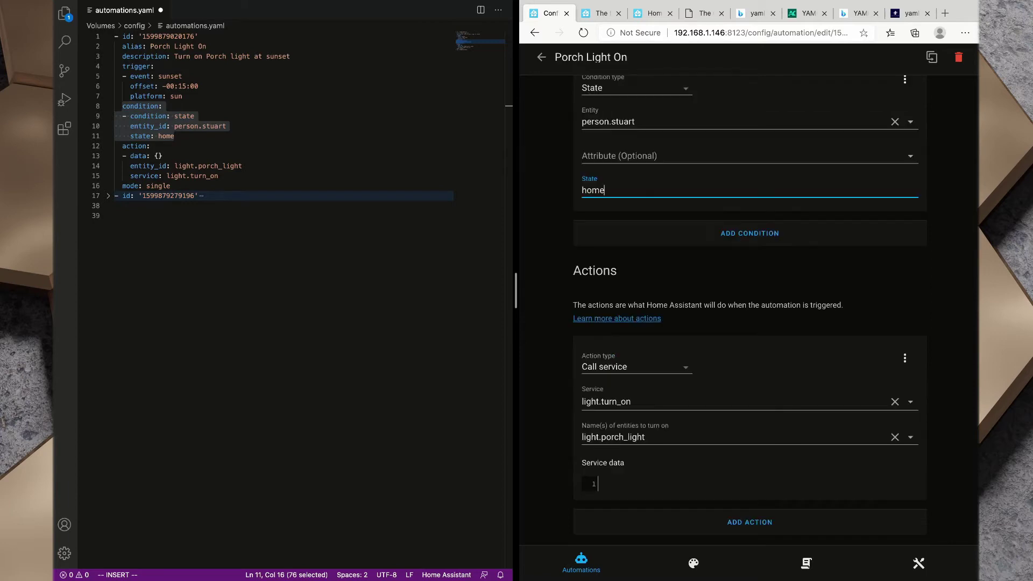
# - Highlight the service, entity_id and data entries of the YAML action block and compare them with the Actions section of the form
pyautogui.click(130, 146)
pyautogui.click(134, 156)
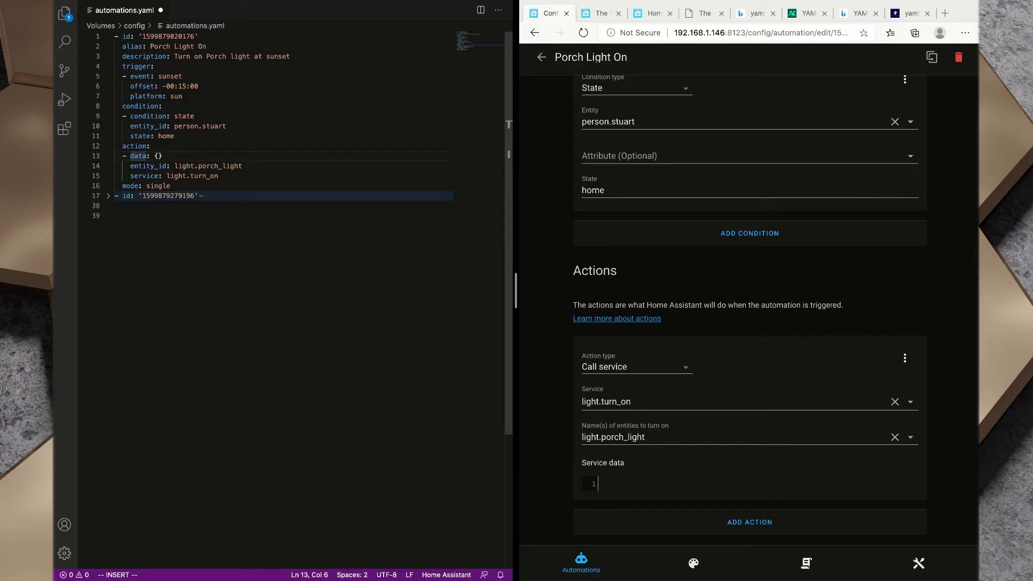
pyautogui.doubleClick(145, 175)
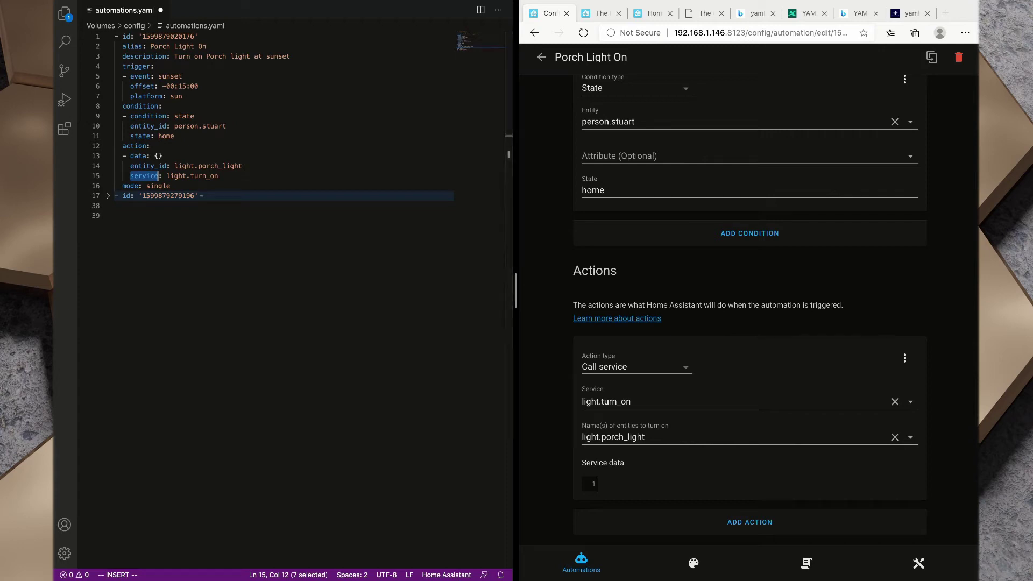
pyautogui.moveTo(167, 176); pyautogui.dragTo(219, 176)
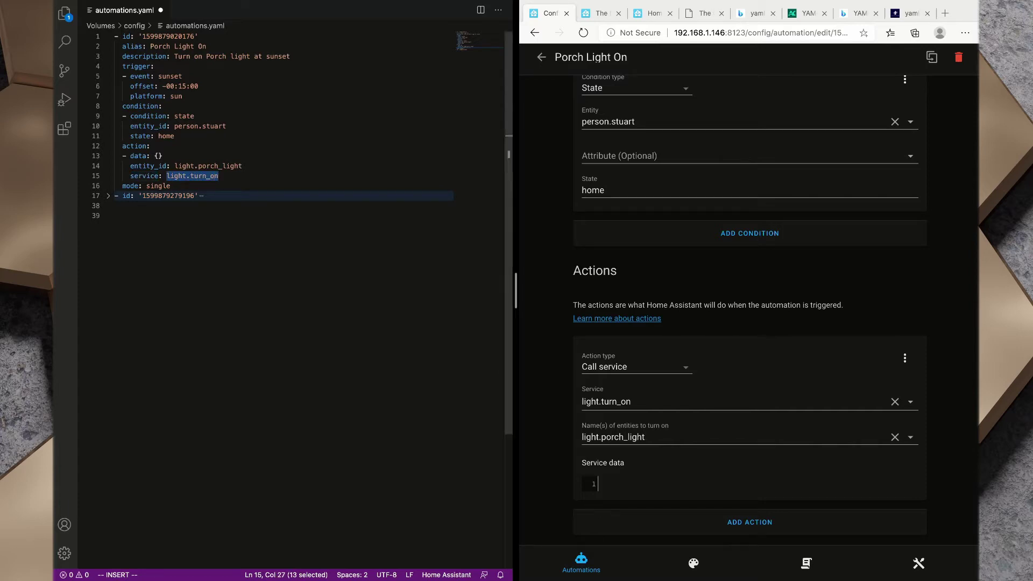
pyautogui.moveTo(134, 166); pyautogui.dragTo(243, 165)
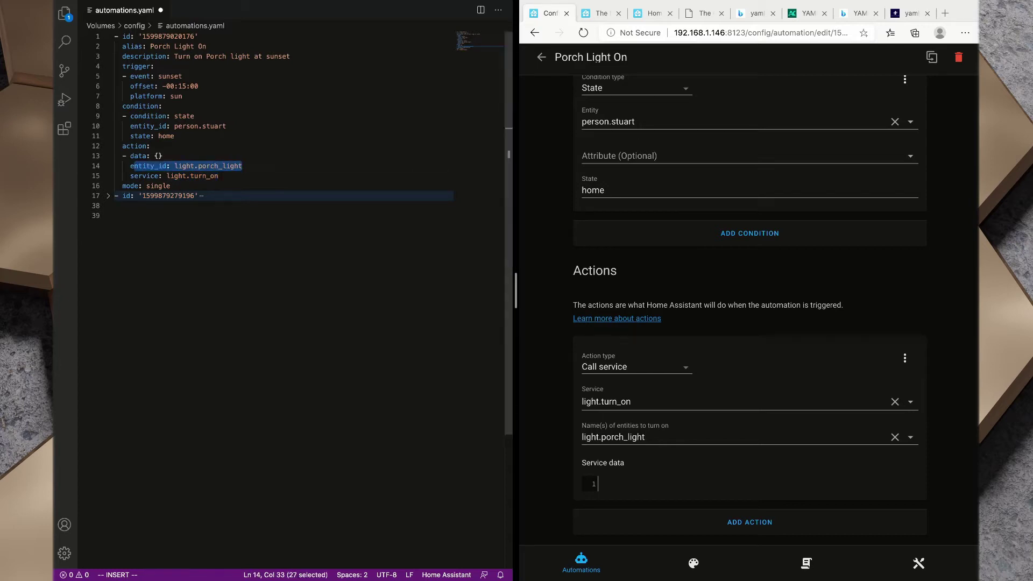
pyautogui.click(158, 156)
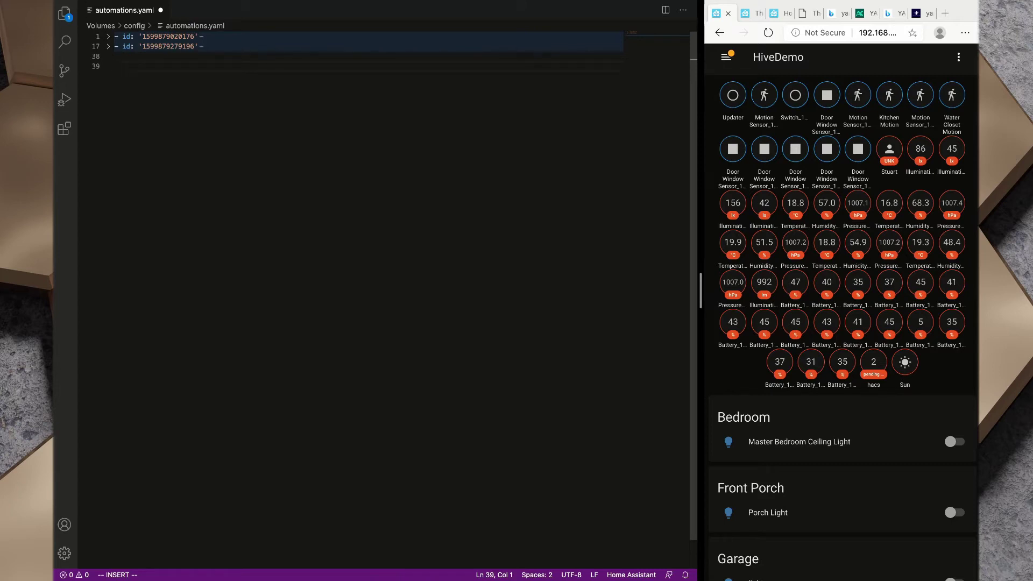
# - Start a new automation entry at the end of automations.yaml with the id 'wclighton1'
pyautogui.write('-')
pyautogui.press('Escape')
pyautogui.press('BackSpace')
pyautogui.write('id')
pyautogui.press('Escape')
pyautogui.write(": 'wclighton1'")
pyautogui.press('Return')
pyautogui.press('BackSpace')
pyautogui.press('BackSpace')
pyautogui.press('BackSpace')
pyautogui.press('BackSpace')
pyautogui.press('Return')
pyautogui.press('BackSpace')
# - Add the alias "Water Closet Light on Motion" to the new automation
pyautogui.write('alias')
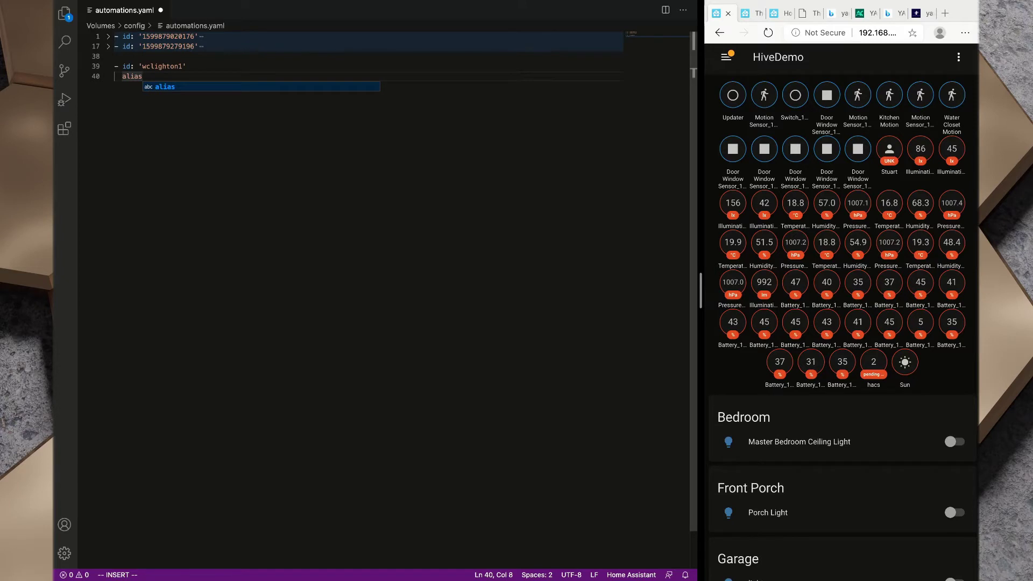
pyautogui.write(': ')
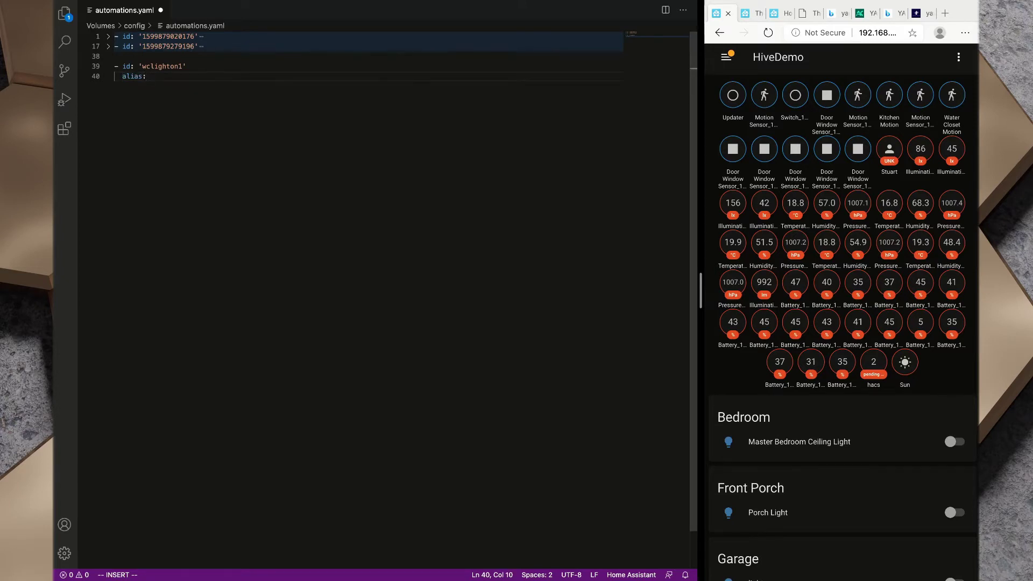
pyautogui.write('Water C')
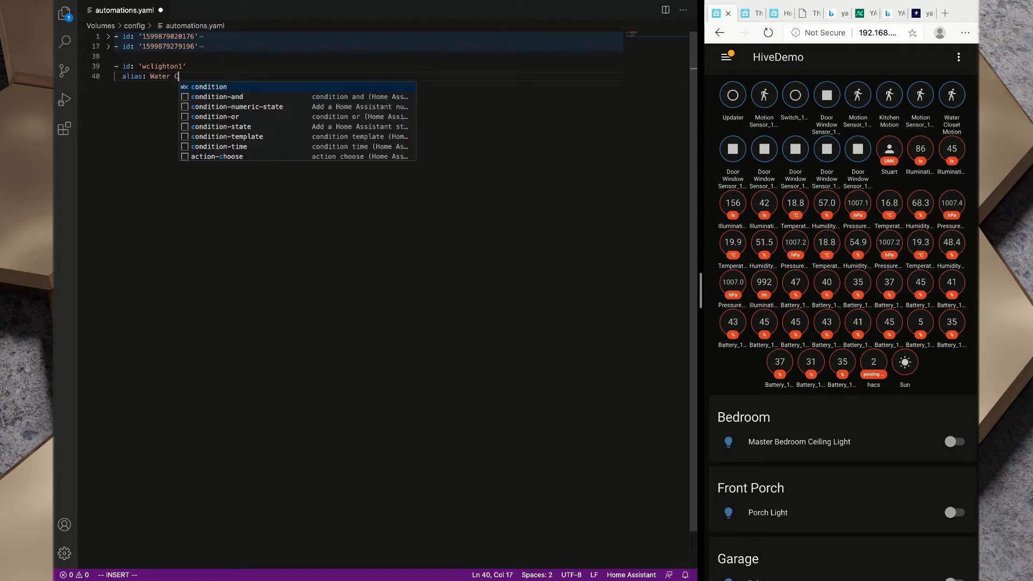
pyautogui.write('loset Lig')
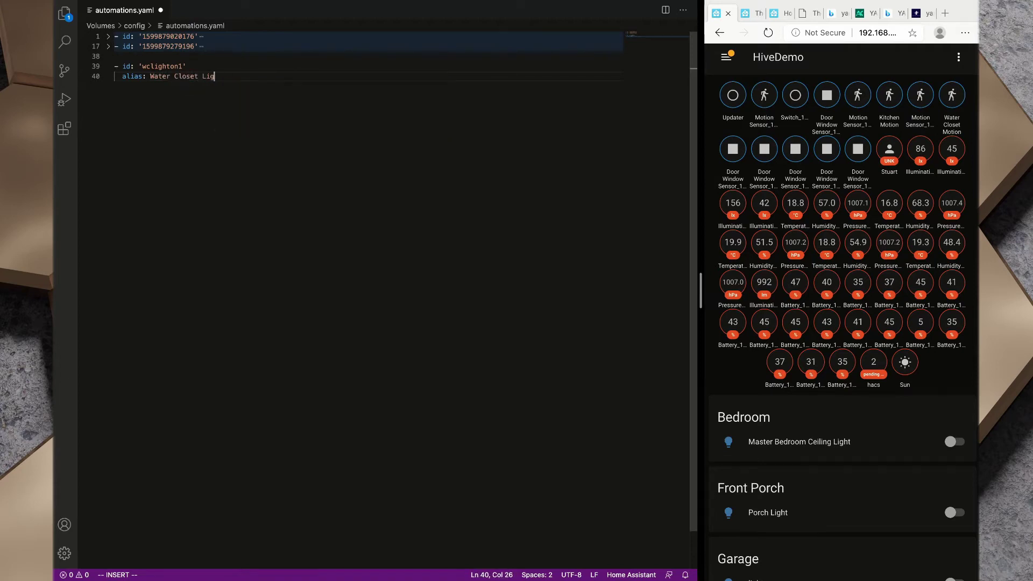
pyautogui.write('ht on Motion')
pyautogui.press('Return')
# - Add the description "Turn on the Water Closet light when motion is detected in the Water Closet" to the new automation
pyautogui.write('description: ')
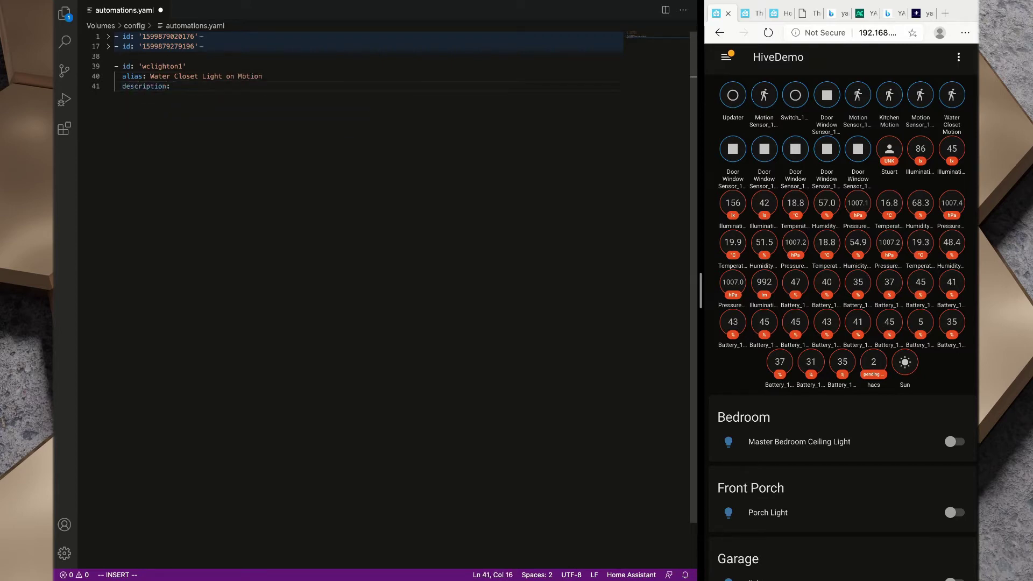
pyautogui.write('Turn on t')
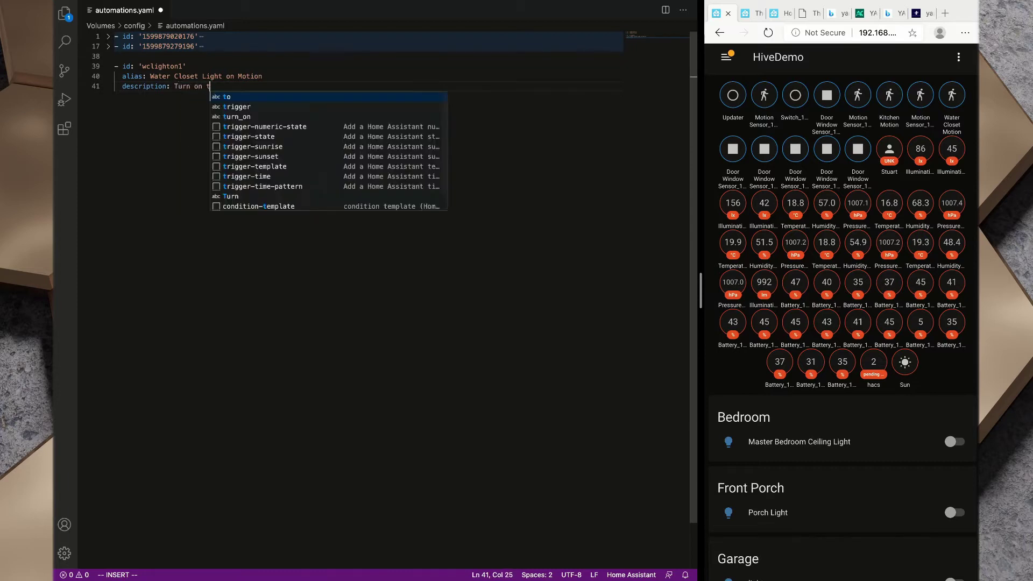
pyautogui.write('he Water Clos')
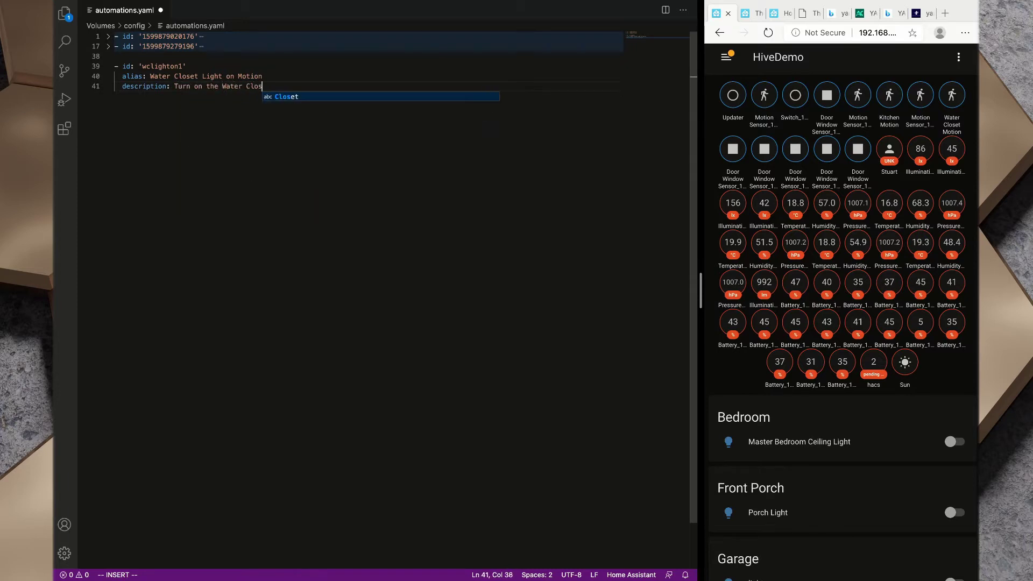
pyautogui.write('et light wh')
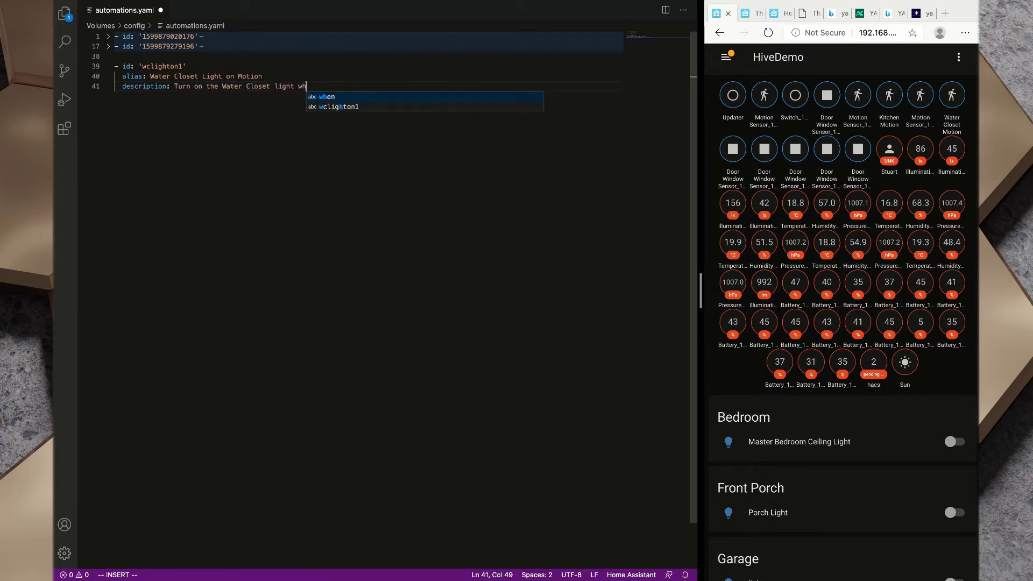
pyautogui.write('en mo')
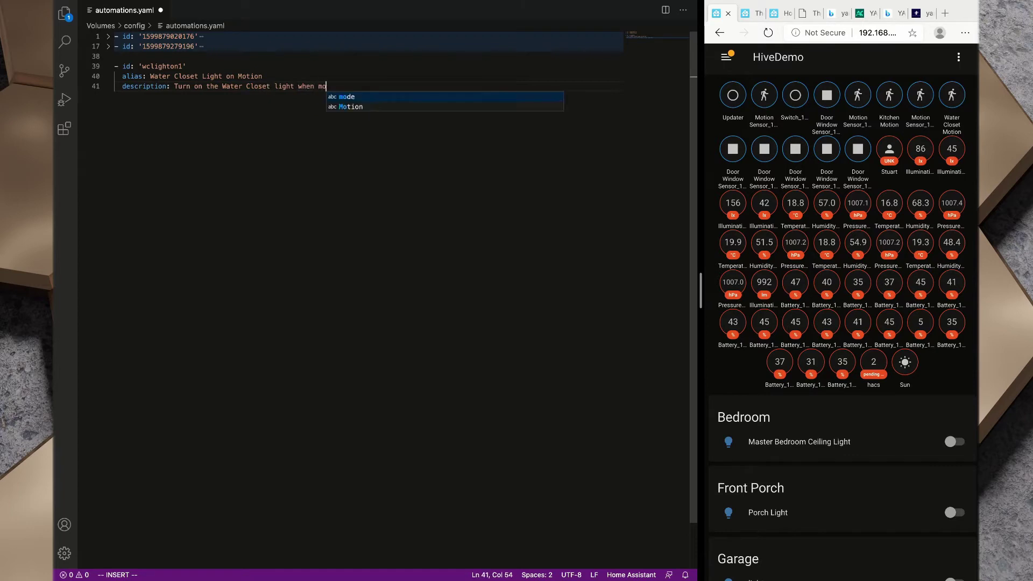
pyautogui.write('tion is detec')
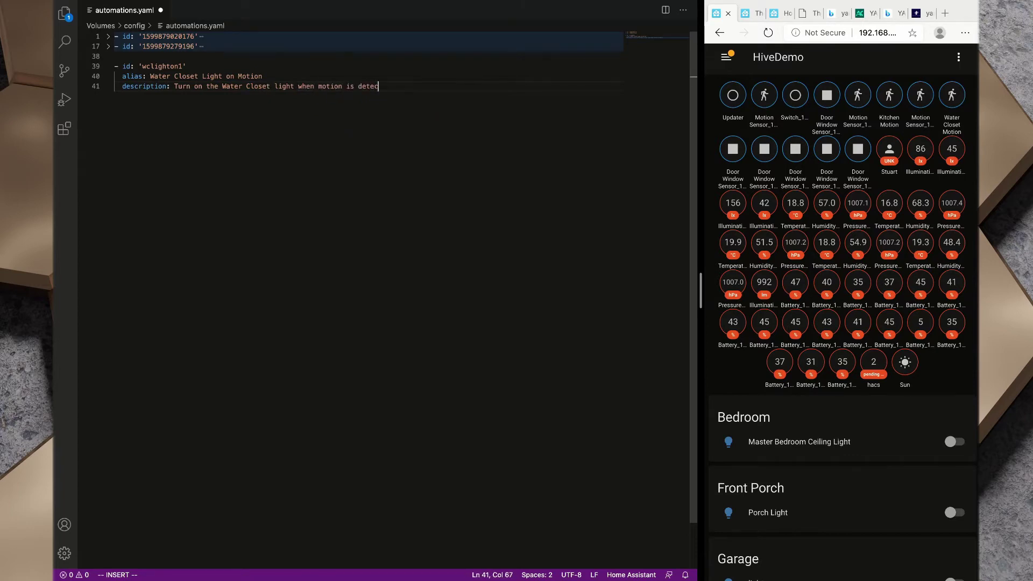
pyautogui.write('ted in the Water Closet')
pyautogui.press('Return')
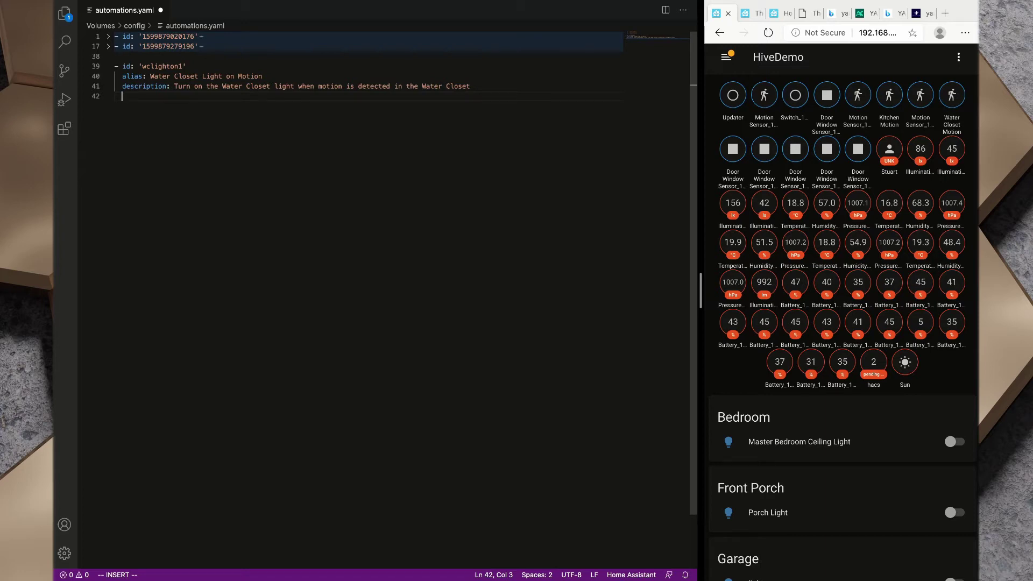
# - Add "mode: single" to the new automation, checking the mode line of the existing second automation for reference
pyautogui.write('mode:')
pyautogui.click(108, 47)
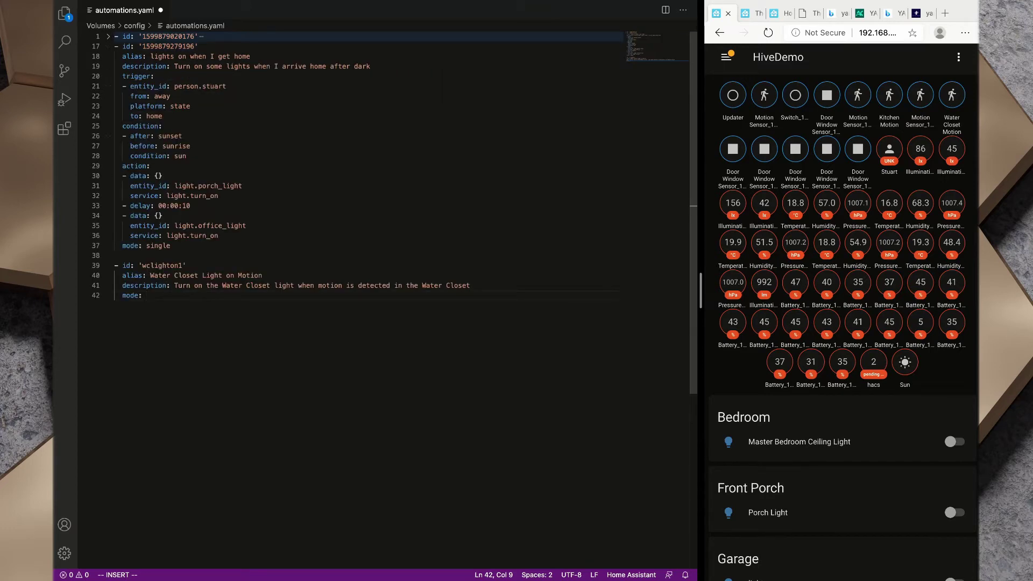
pyautogui.click(108, 46)
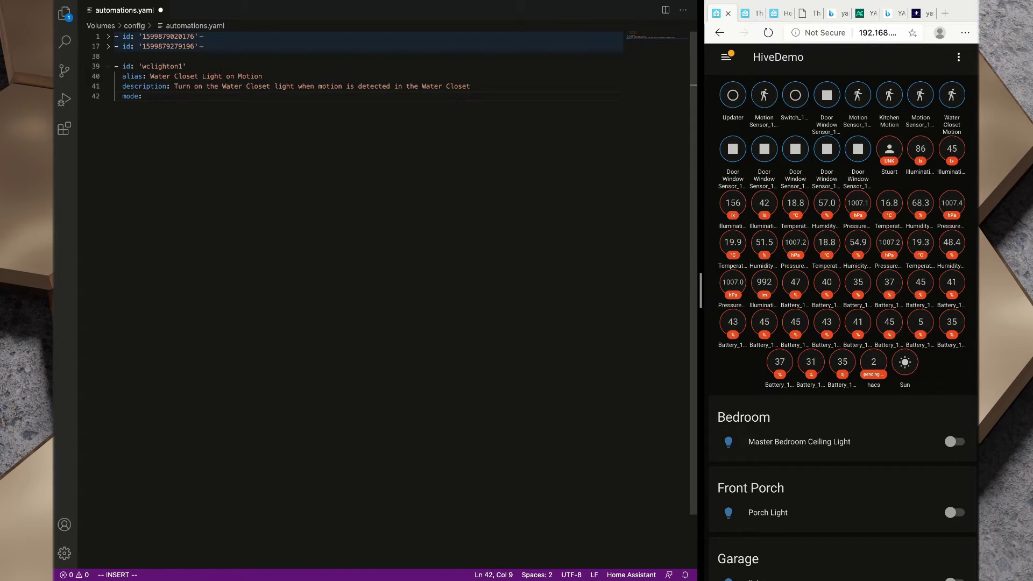
pyautogui.write('sing')
pyautogui.press('Return')
pyautogui.press('Return')
# - Add empty trigger:, condition: and action: keys under the mode line, separated by blank lines
pyautogui.write('trigg')
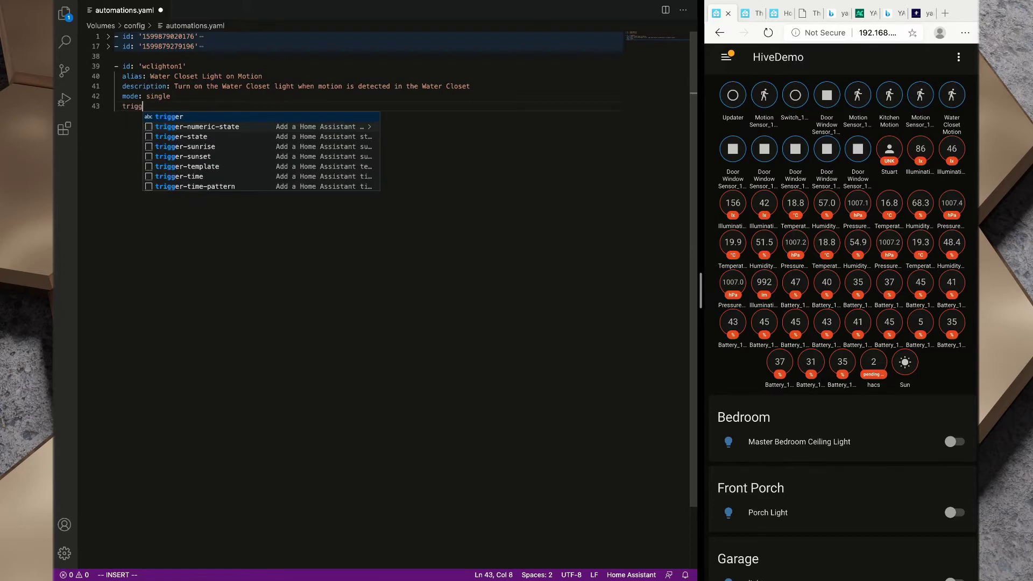
pyautogui.write('er:')
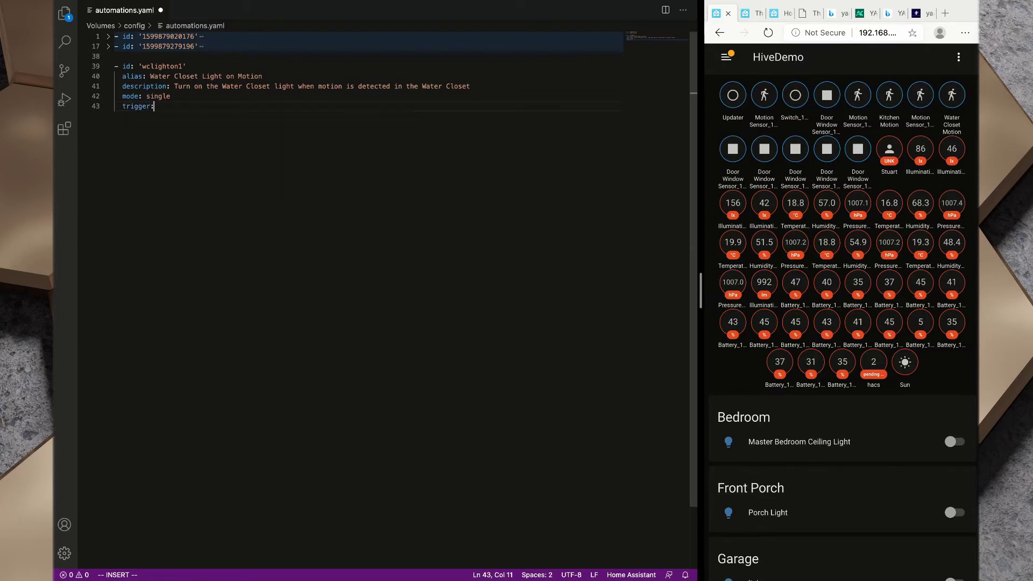
pyautogui.press('Return')
pyautogui.press('Return')
pyautogui.press('Tab')
pyautogui.write('condition')
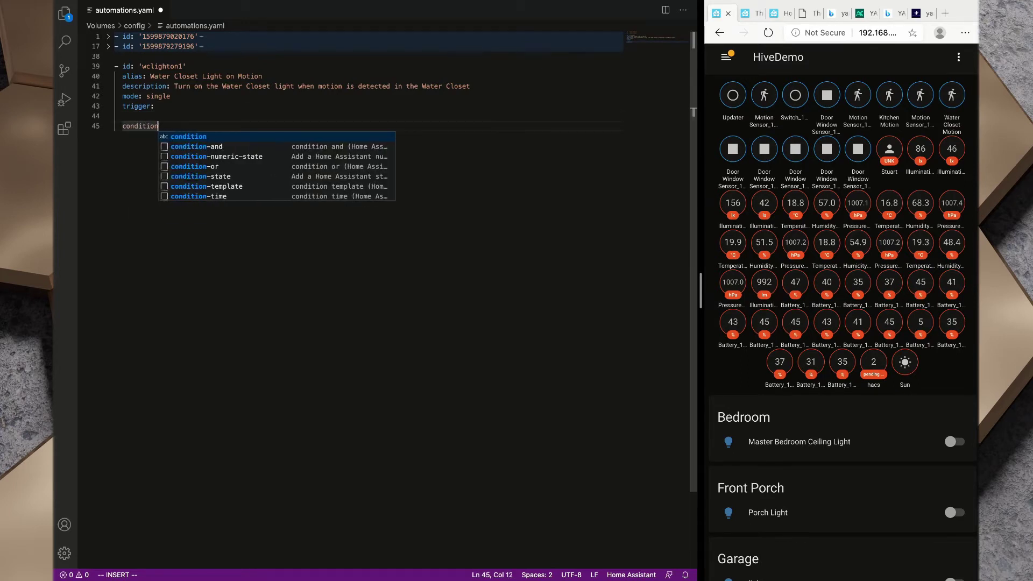
pyautogui.press('Return')
pyautogui.press('Return')
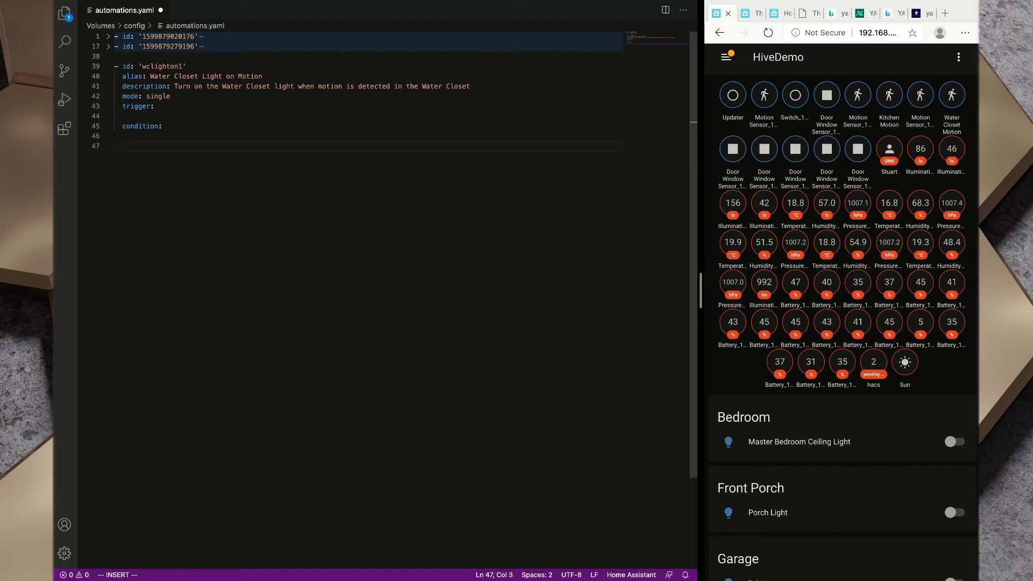
pyautogui.write('action:')
# - Insert a list item with an entity_id key beneath the new automation's trigger key
pyautogui.press('Up')
pyautogui.press('Up')
pyautogui.press('Up')
pyautogui.press('Up')
pyautogui.press('End')
pyautogui.press('Return')
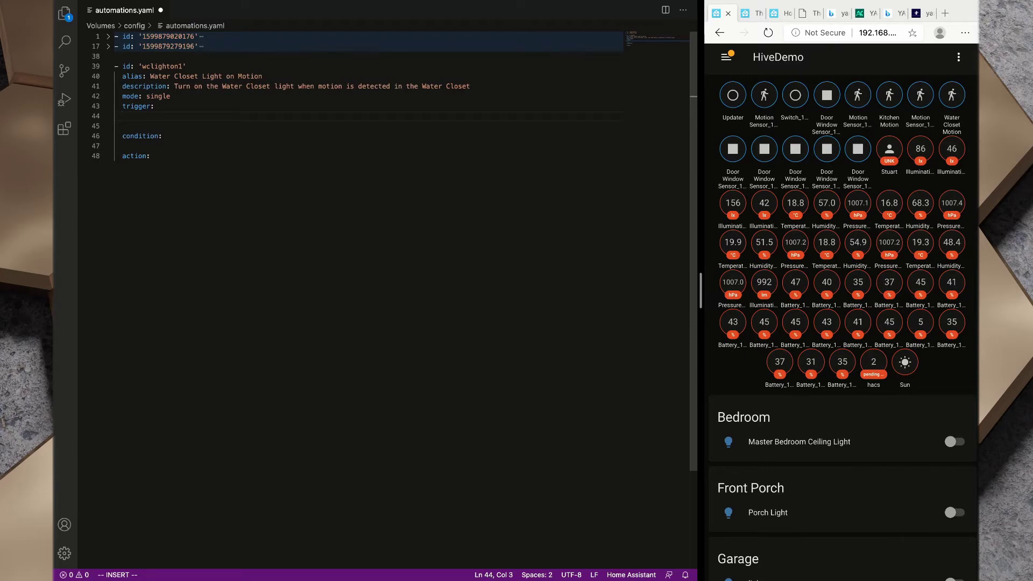
pyautogui.write('-')
pyautogui.write('entity')
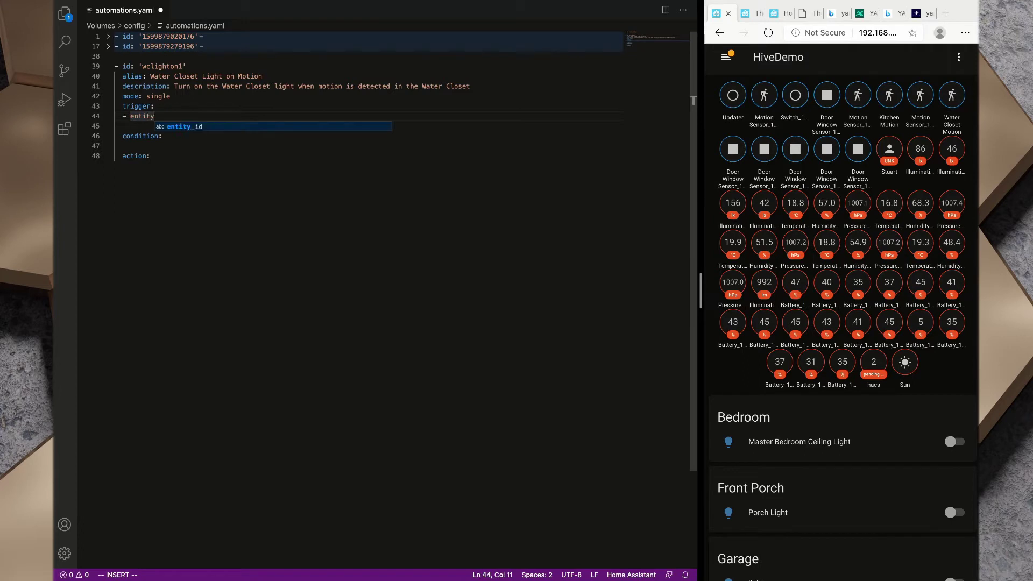
pyautogui.press('Tab')
pyautogui.write(':')
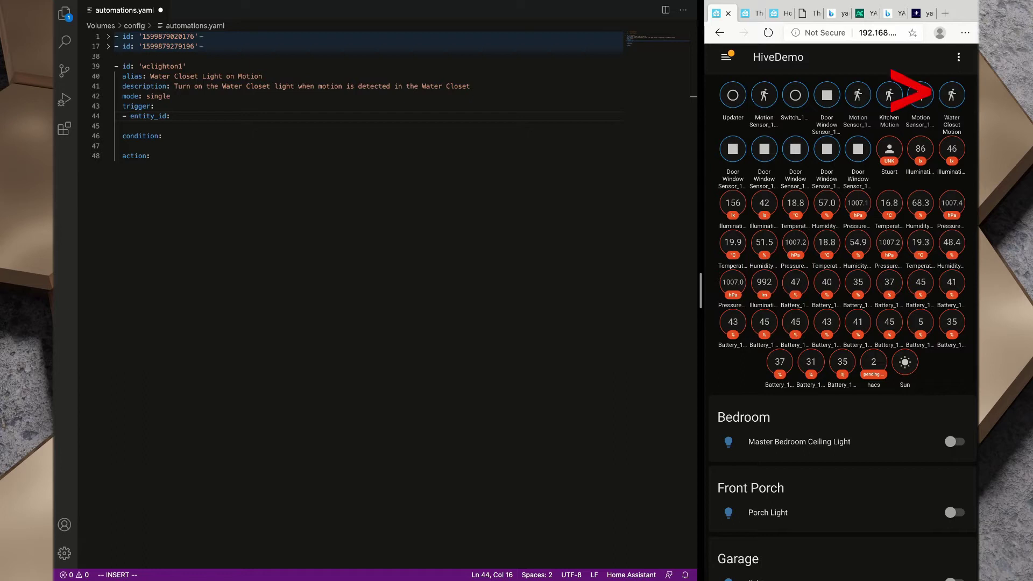
# - Copy the Water Closet Motion sensor's entity ID, binary_sensor.motion_sensor_158d0002b92eee, from its Home Assistant settings into the trigger's entity_id in the YAML file
pyautogui.click(951, 95)
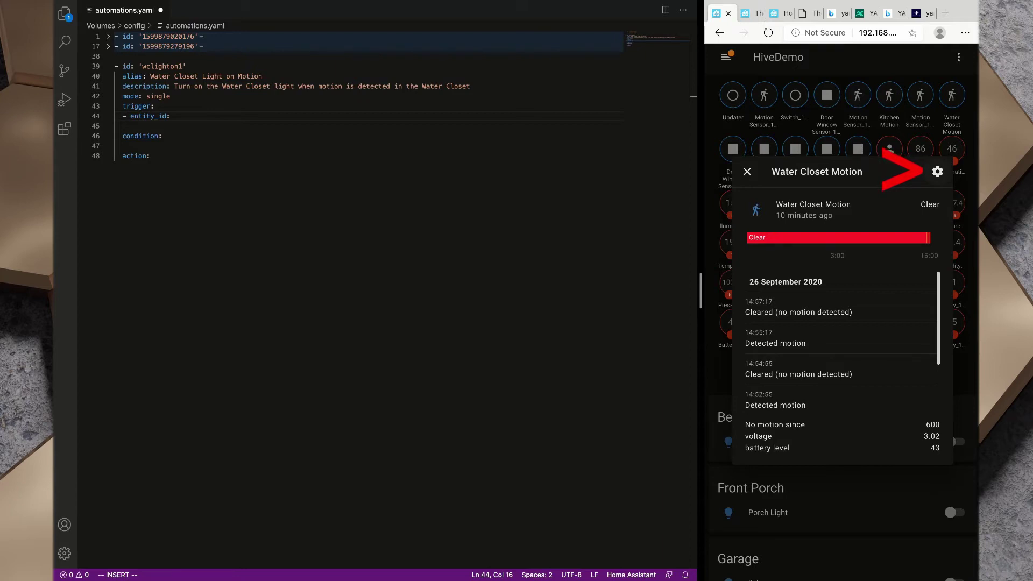
pyautogui.click(938, 171)
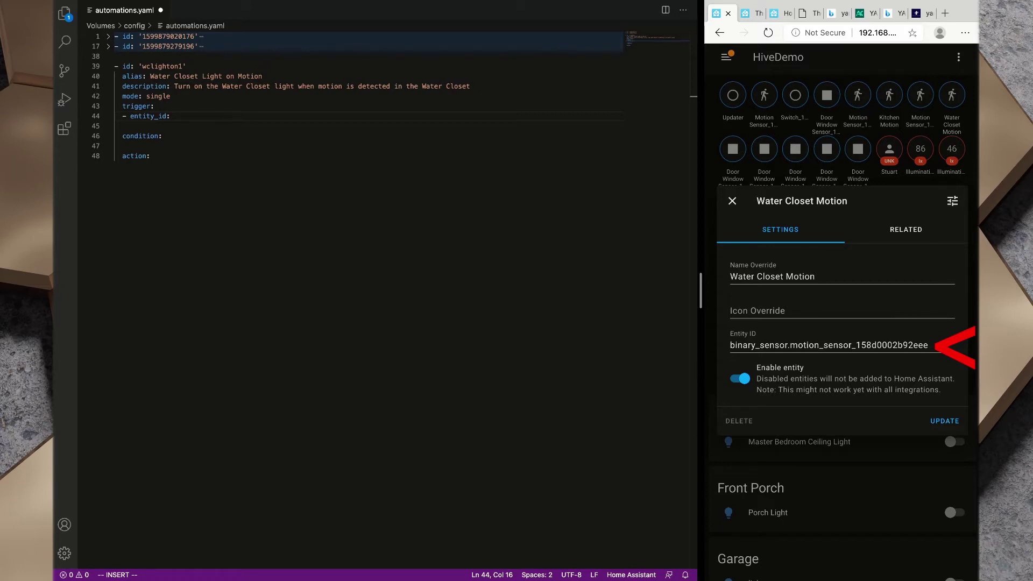
pyautogui.moveTo(929, 345); pyautogui.dragTo(730, 345)
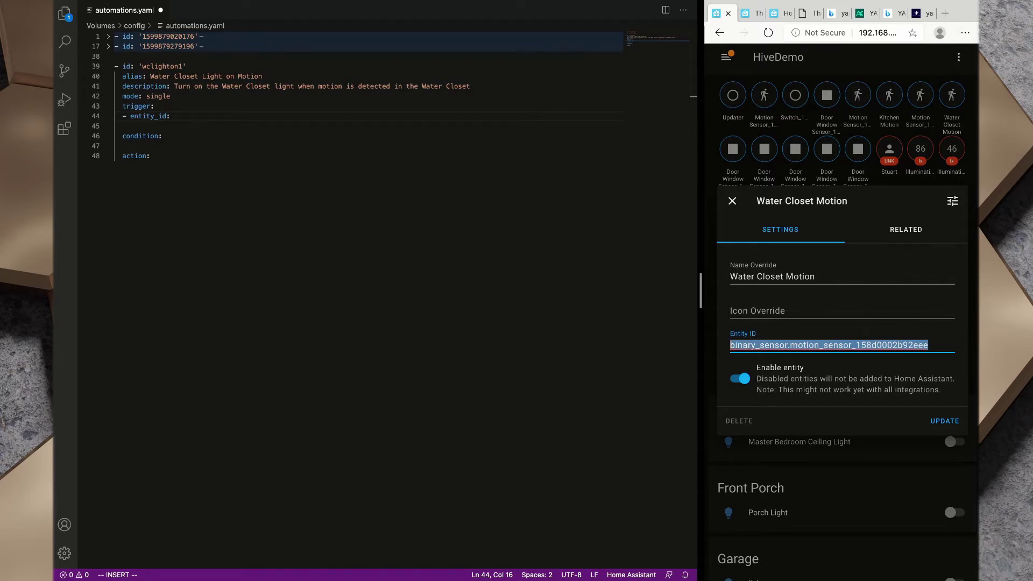
pyautogui.press('super+c')
pyautogui.press('super+Tab')
pyautogui.press('super+v')
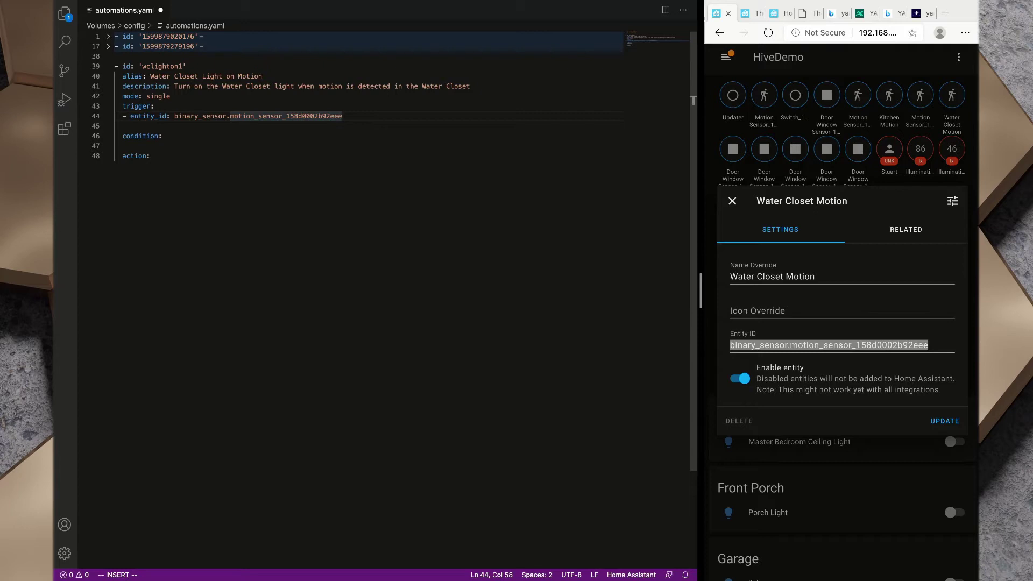
pyautogui.press('Down')
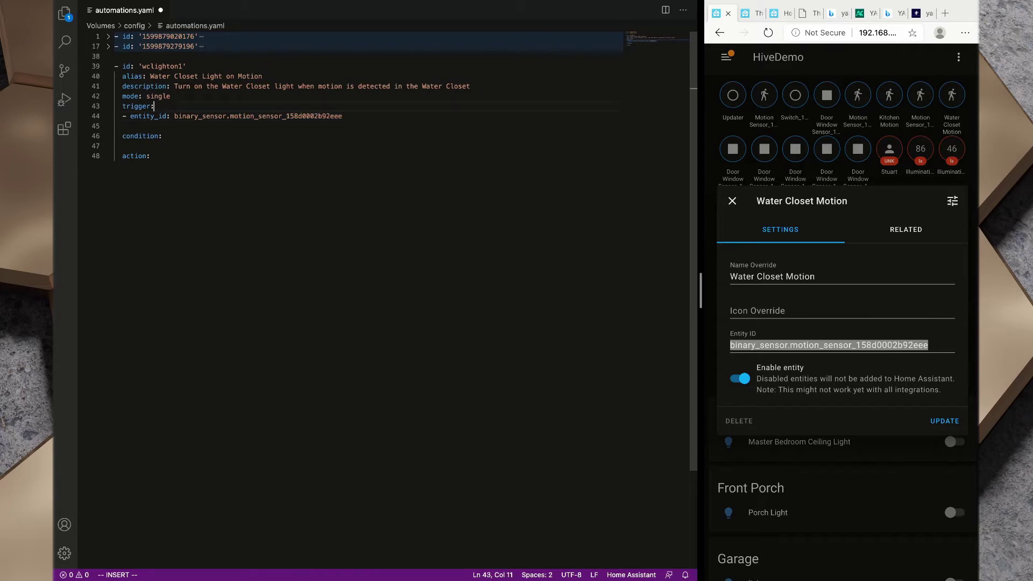
# - Add from: 'off' and to: 'on' to the motion sensor trigger and remove the blank line before the condition key
pyautogui.press('Return')
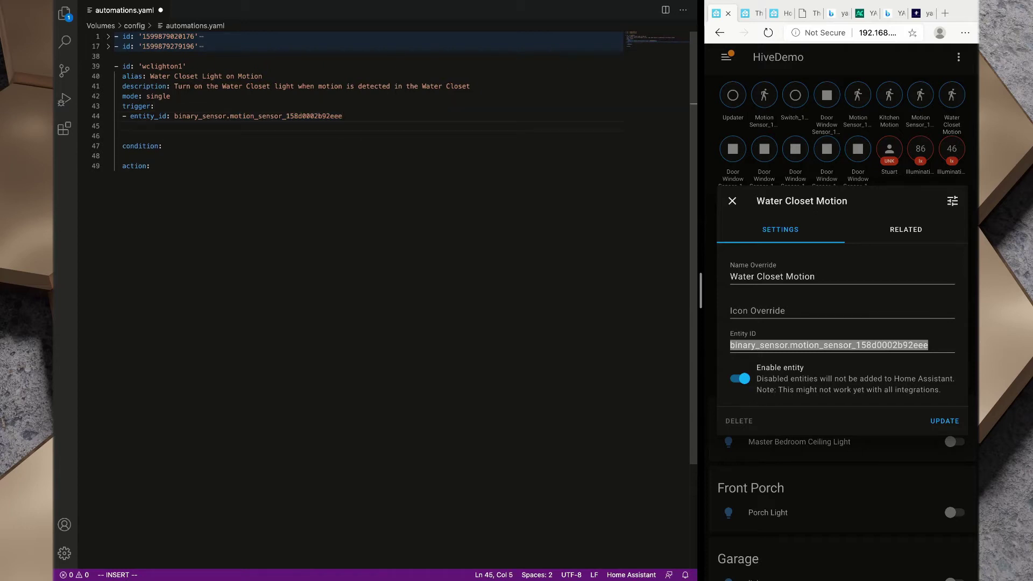
pyautogui.write("from: 'off'")
pyautogui.press('Return')
pyautogui.write('to')
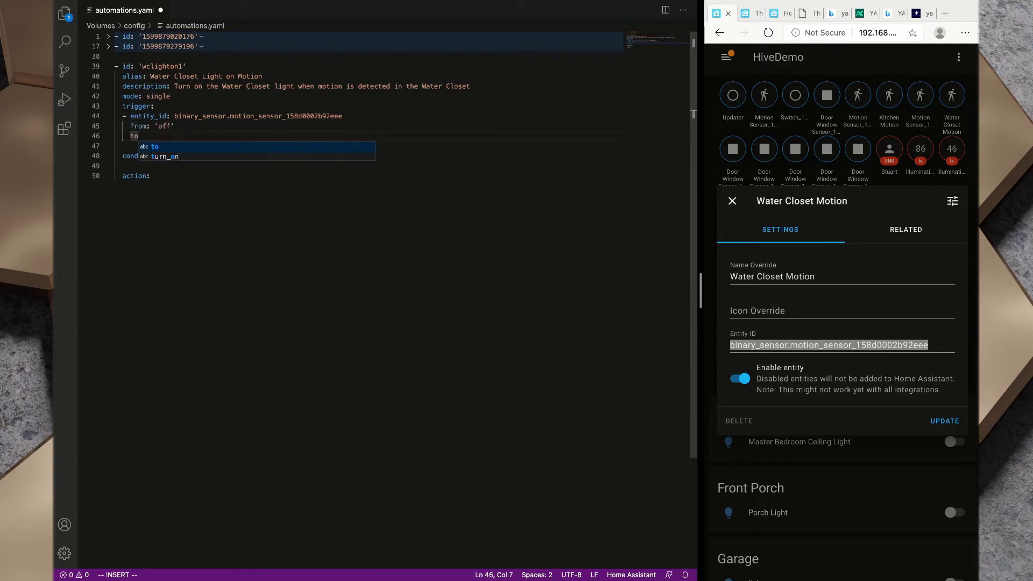
pyautogui.write(": 'on'")
pyautogui.press('Down')
pyautogui.press('super+shift+k')
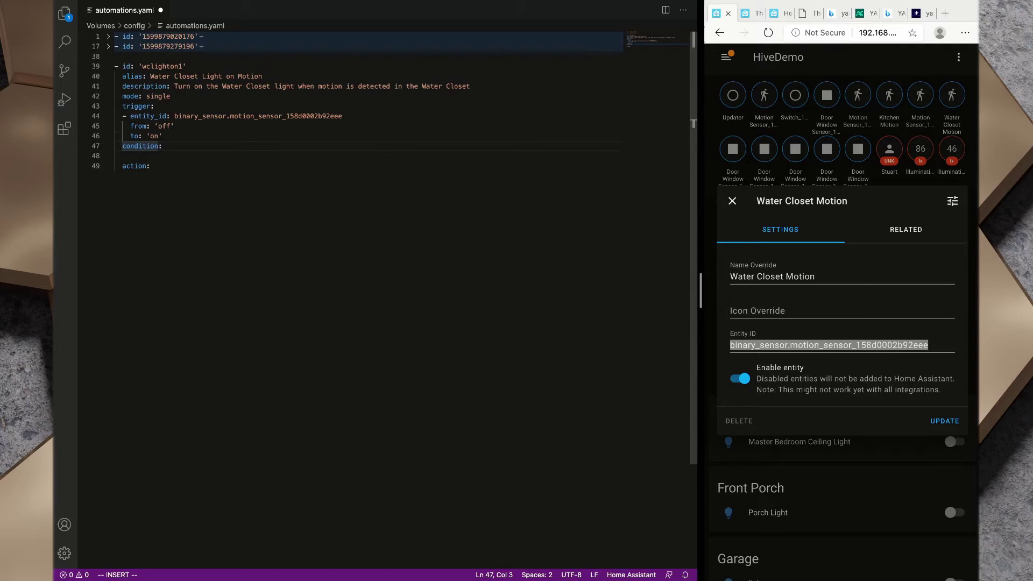
# - Insert a "condition: state" list item beneath the condition key and add an entity_id key with the light. prefix
pyautogui.press('End')
pyautogui.press('Return')
pyautogui.write('con')
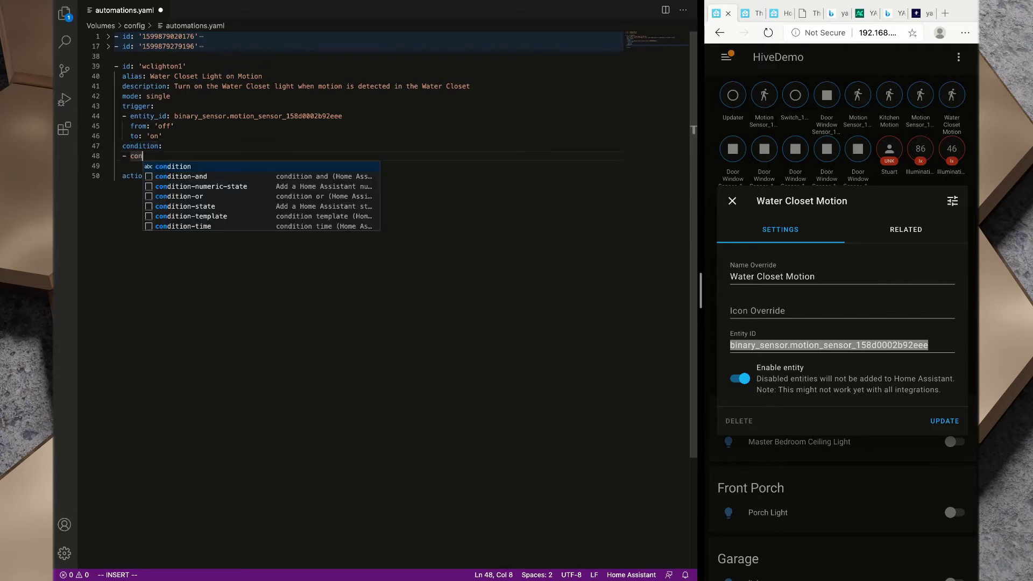
pyautogui.write('dition: state')
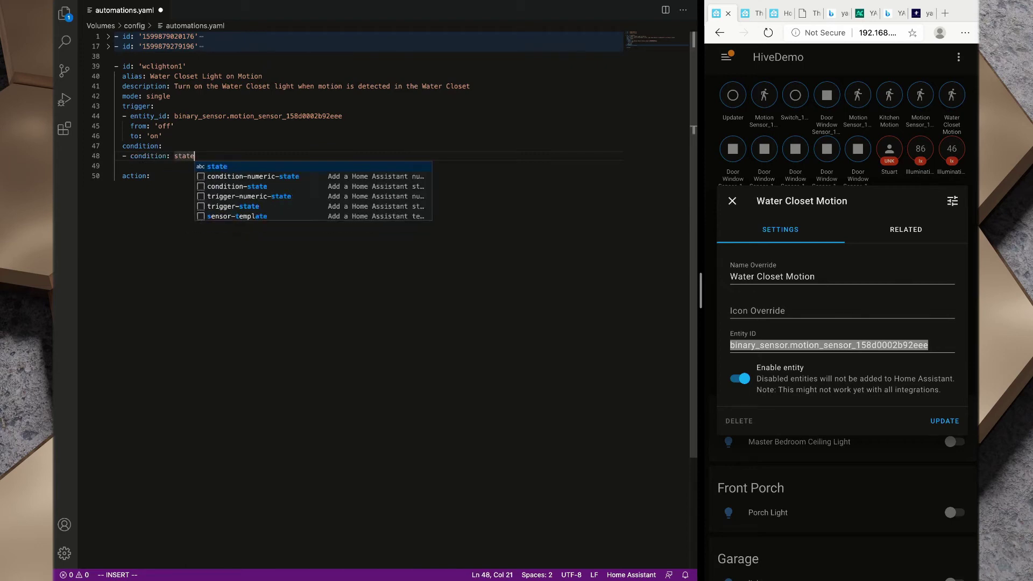
pyautogui.press('Return')
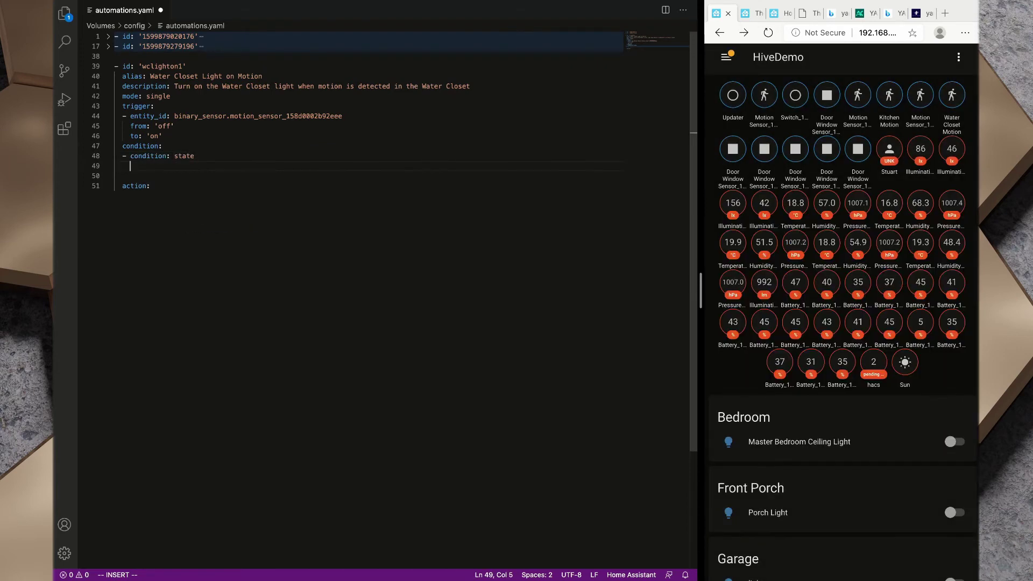
pyautogui.write('enit')
pyautogui.press('BackSpace')
pyautogui.press('BackSpace')
pyautogui.write('ti')
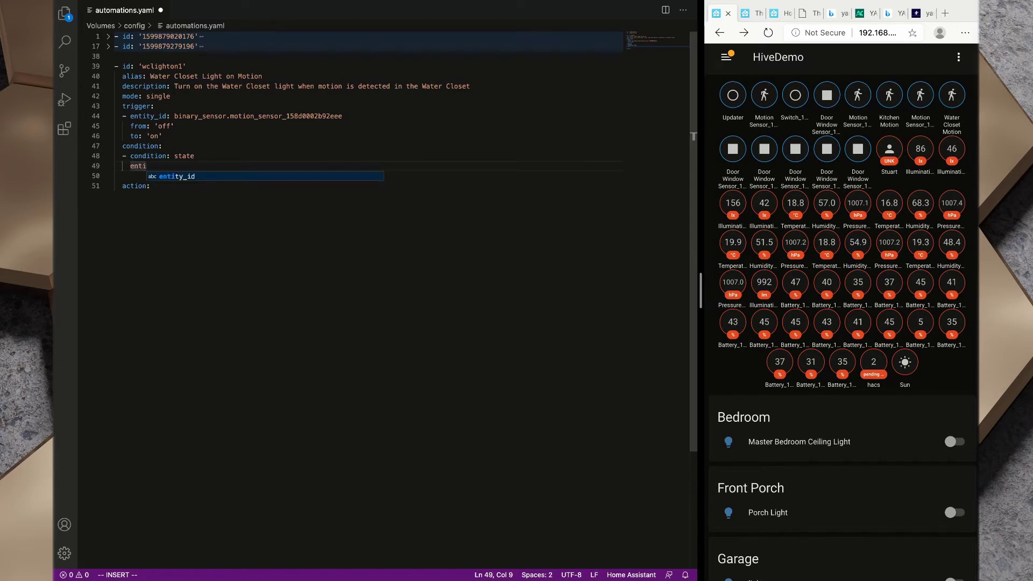
pyautogui.write('ty_id')
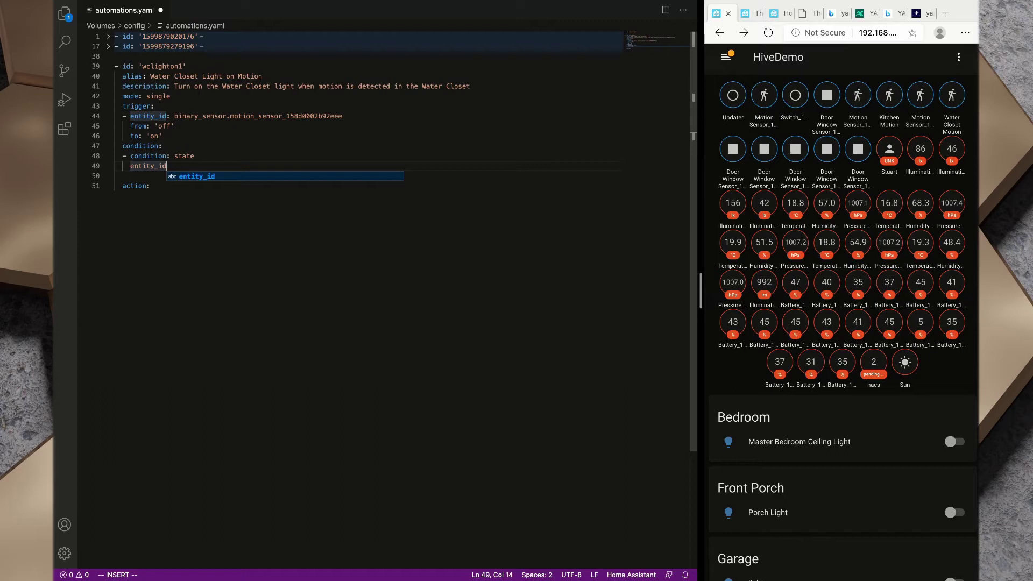
pyautogui.write(': light.')
# - Copy the Water Closet Light's entity ID, light.lifx_pls_a19_29f4f0, from its Home Assistant settings and replace the condition's partial entity_id value with it
pyautogui.scroll(-7, 842, 323)
pyautogui.scroll(-1, 842, 322)
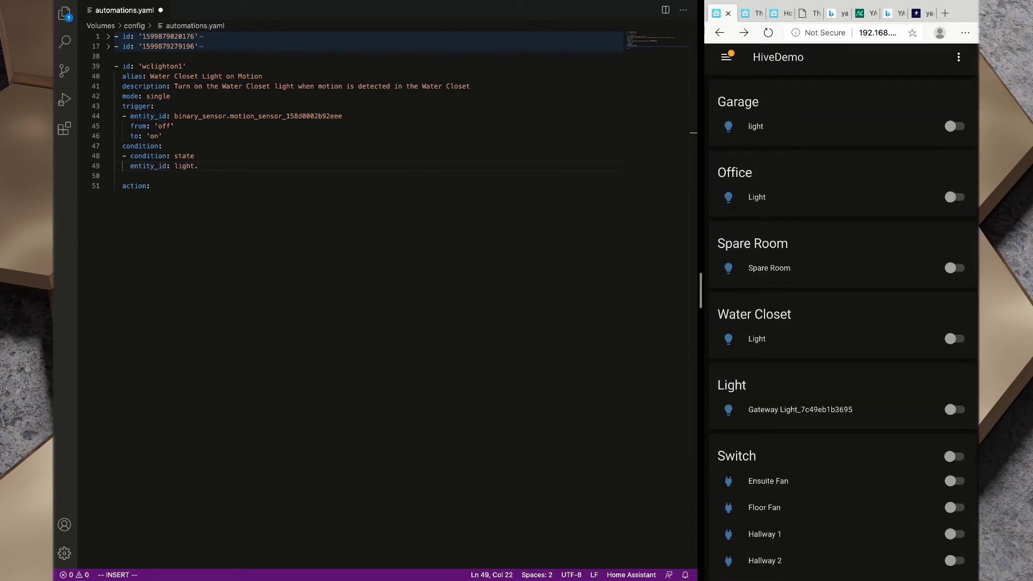
pyautogui.click(728, 338)
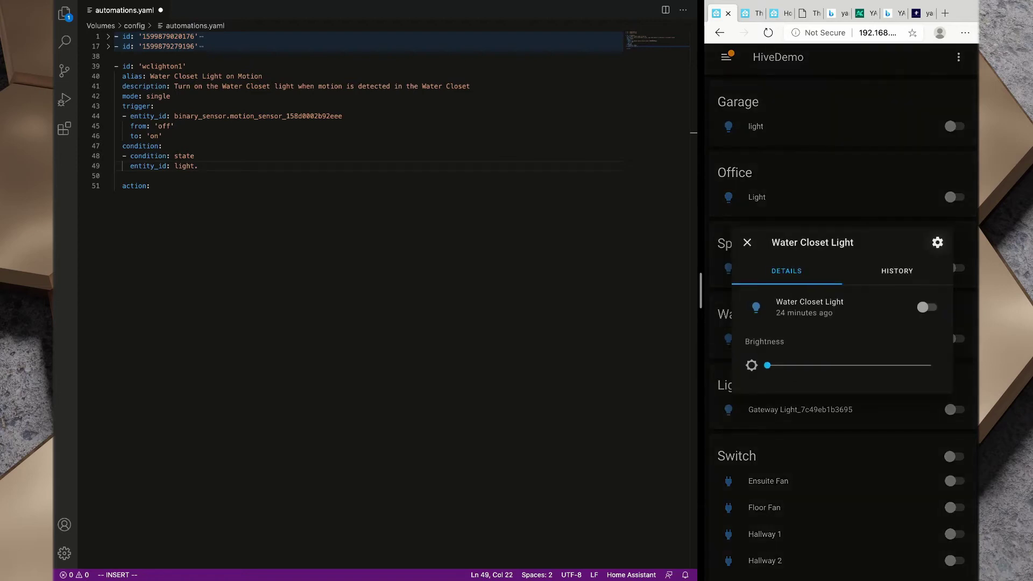
pyautogui.click(937, 242)
pyautogui.moveTo(833, 346); pyautogui.dragTo(729, 346)
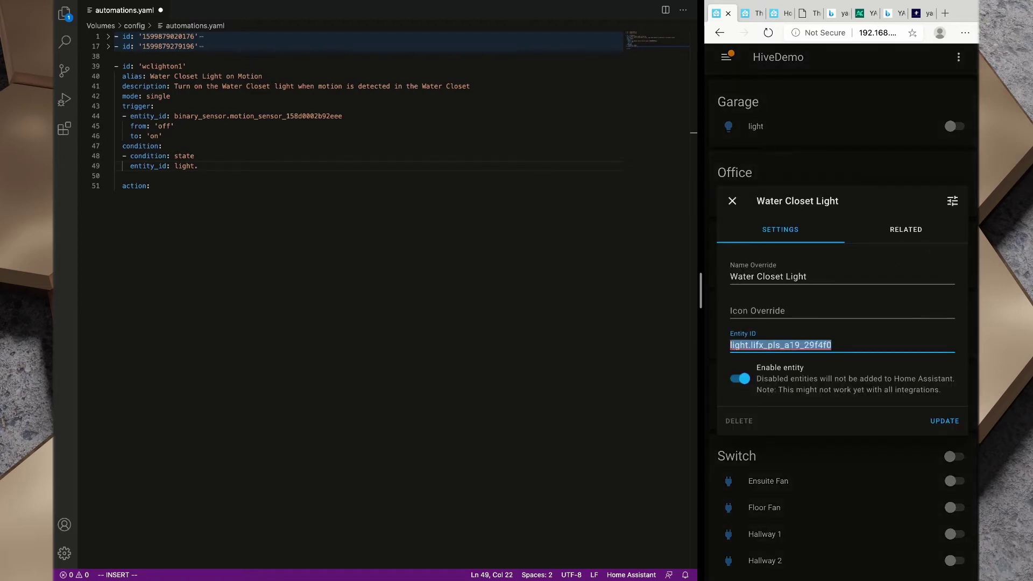
pyautogui.rightClick(748, 344)
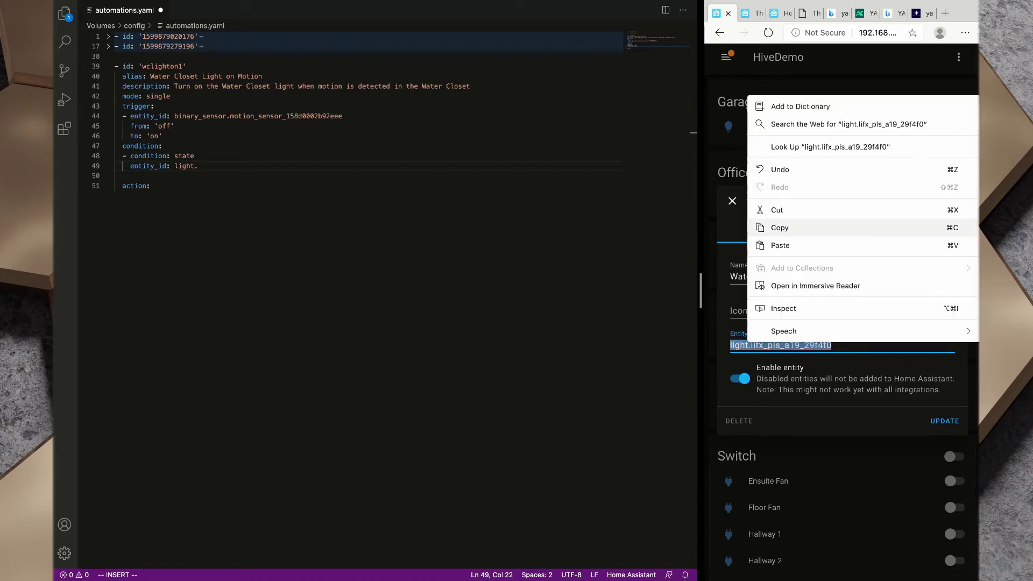
pyautogui.click(779, 228)
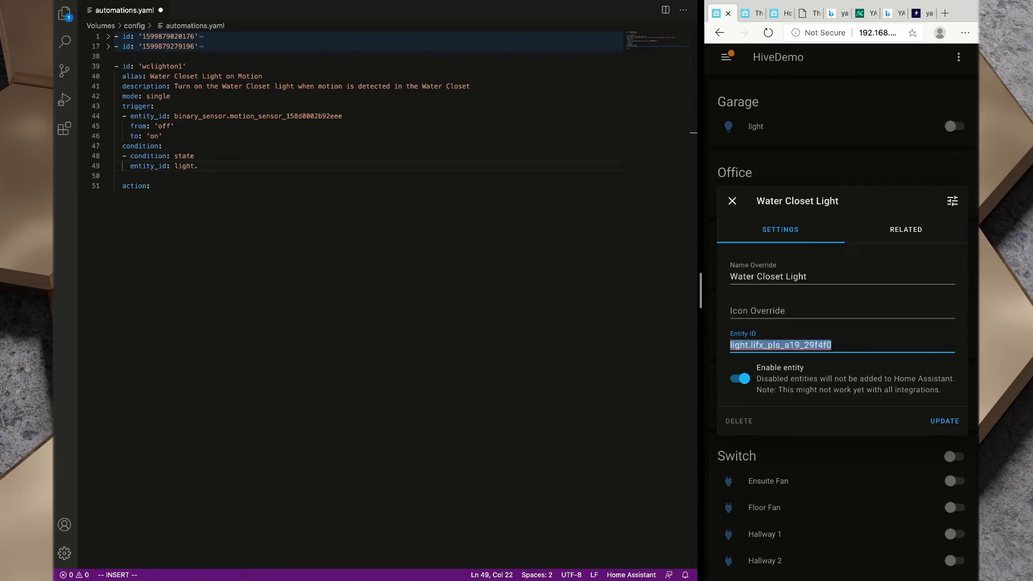
pyautogui.press('super+Tab')
pyautogui.press('BackSpace')
pyautogui.press('BackSpace')
pyautogui.press('BackSpace')
pyautogui.press('BackSpace')
pyautogui.press('BackSpace')
pyautogui.press('BackSpace')
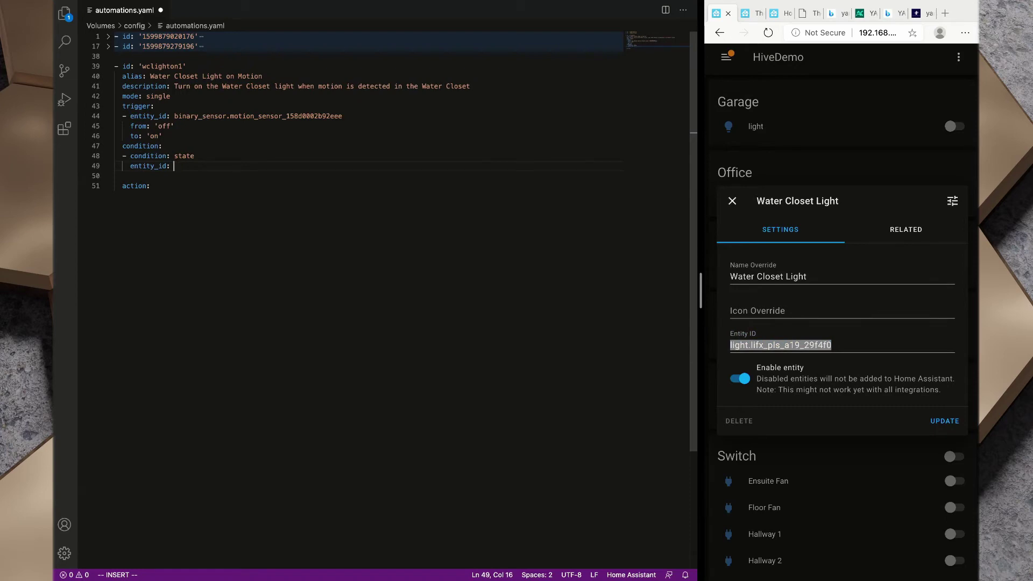
pyautogui.press('super+v')
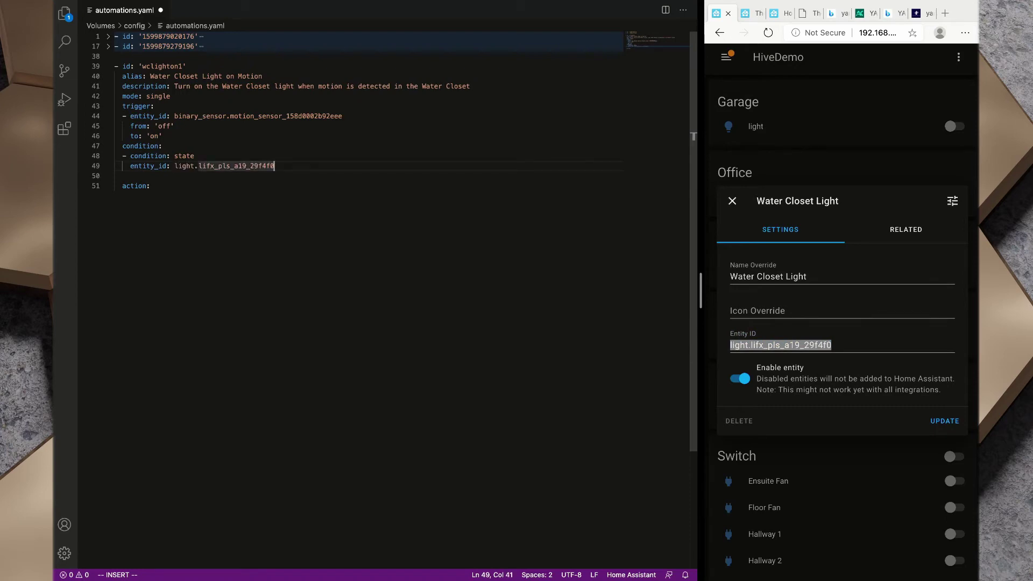
# - Add state: 'off' to the light condition and remove the blank line before the action key
pyautogui.press('Return')
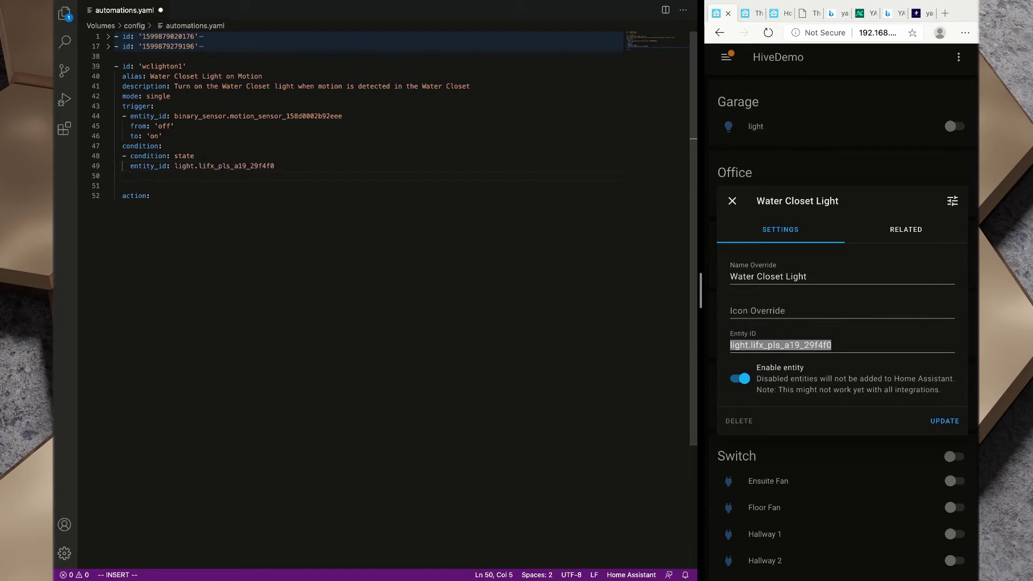
pyautogui.write('state')
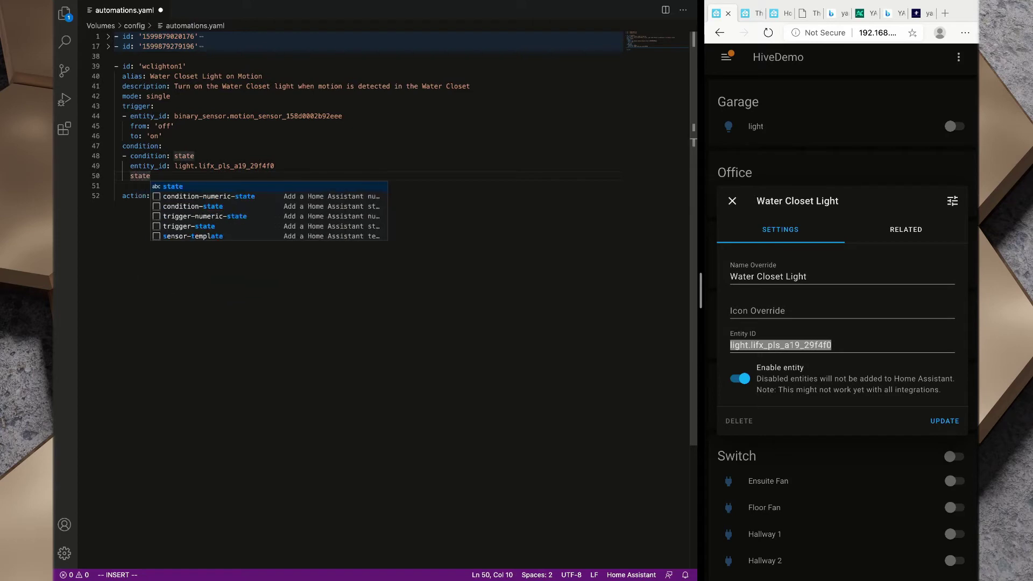
pyautogui.write(": 'off'")
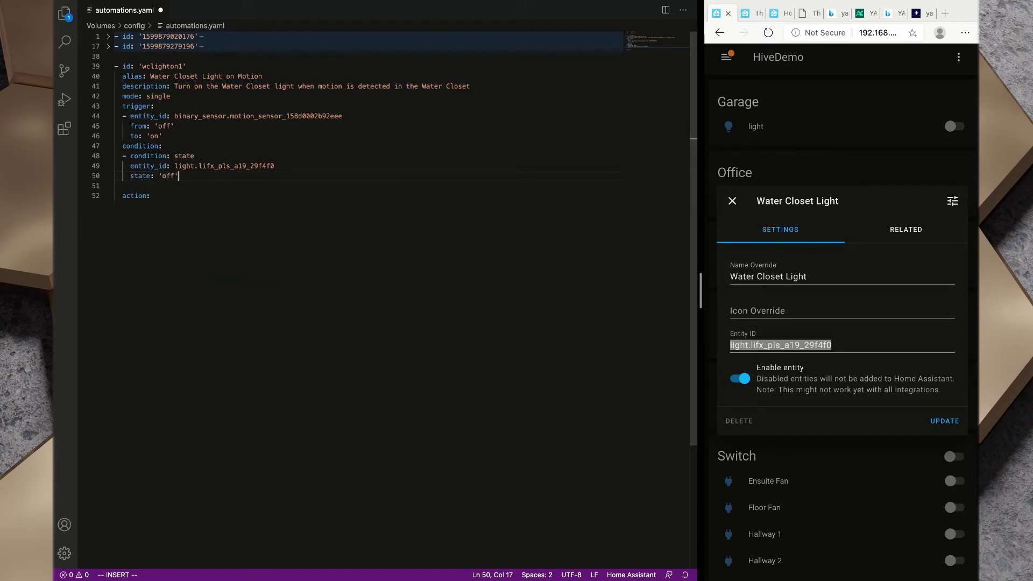
pyautogui.moveTo(174, 116); pyautogui.dragTo(176, 126)
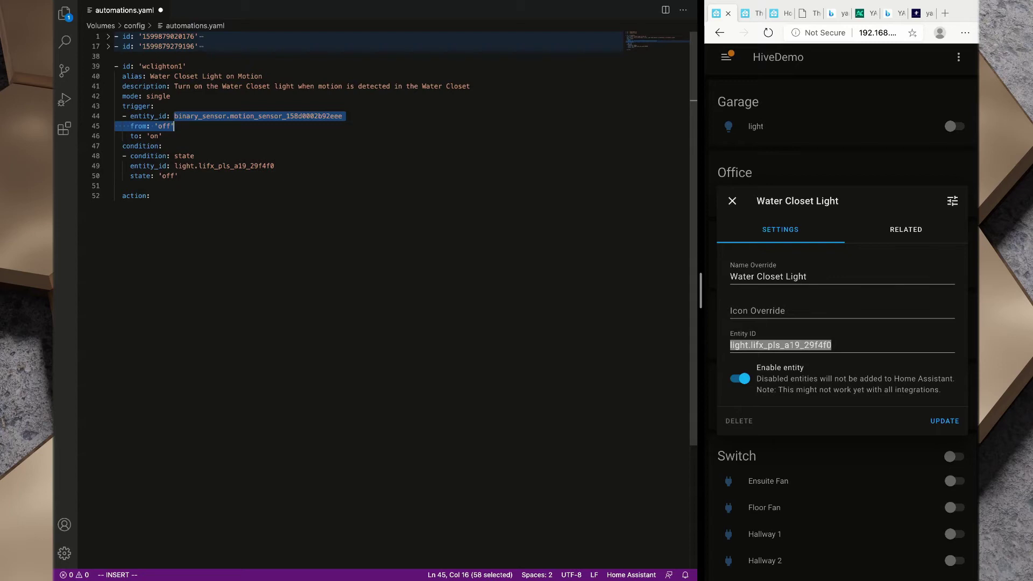
pyautogui.moveTo(138, 155); pyautogui.dragTo(179, 176)
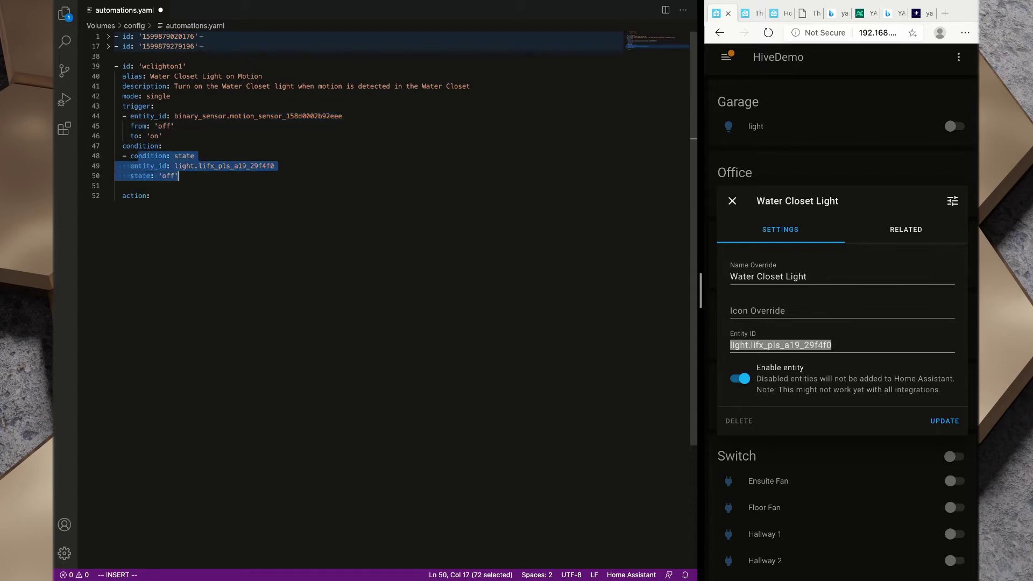
pyautogui.click(115, 186)
pyautogui.press('BackSpace')
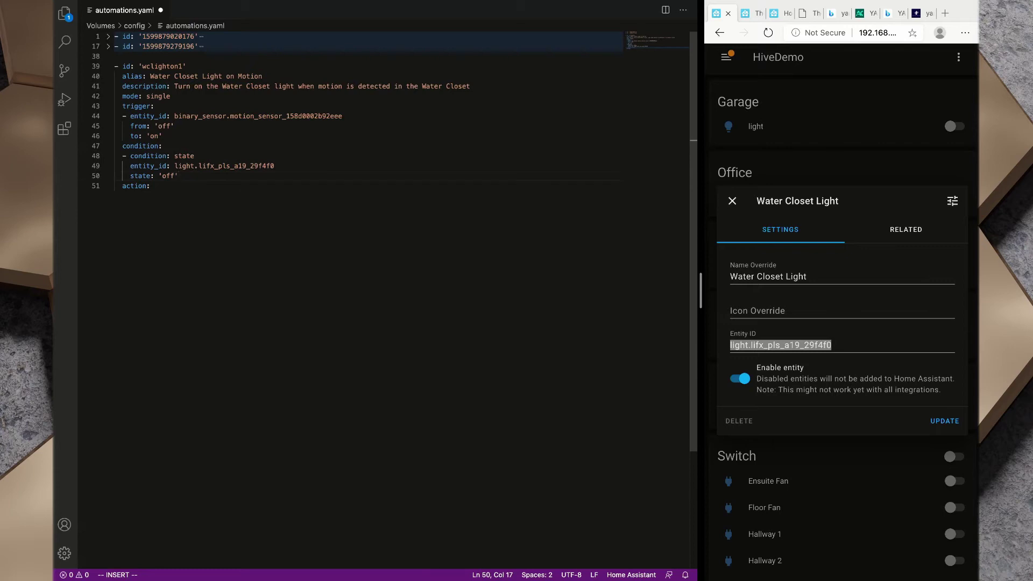
# - Add "service: light.turn_on" indented beneath the new automation's action key
pyautogui.press('Down')
pyautogui.press('Return')
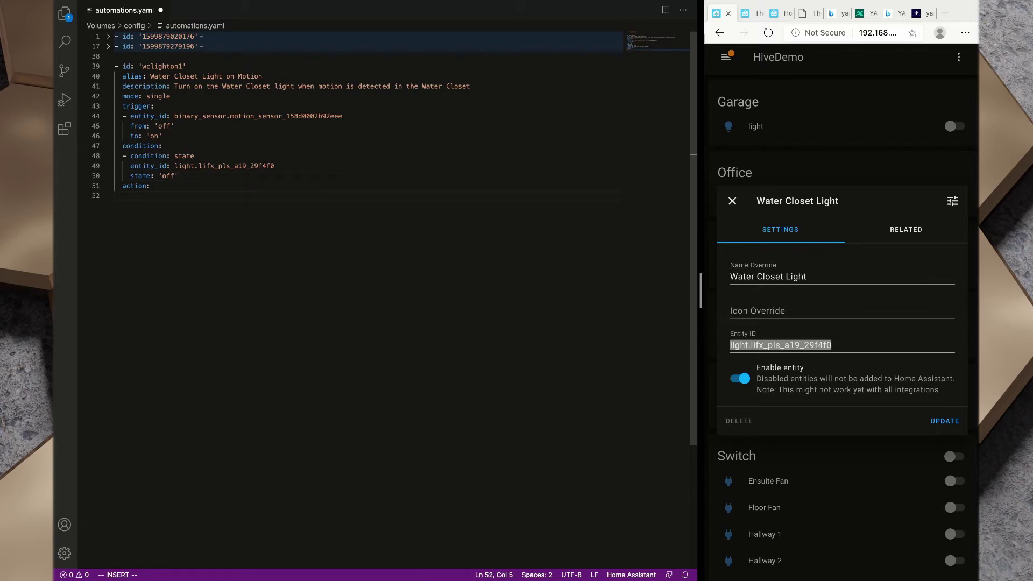
pyautogui.write('servic')
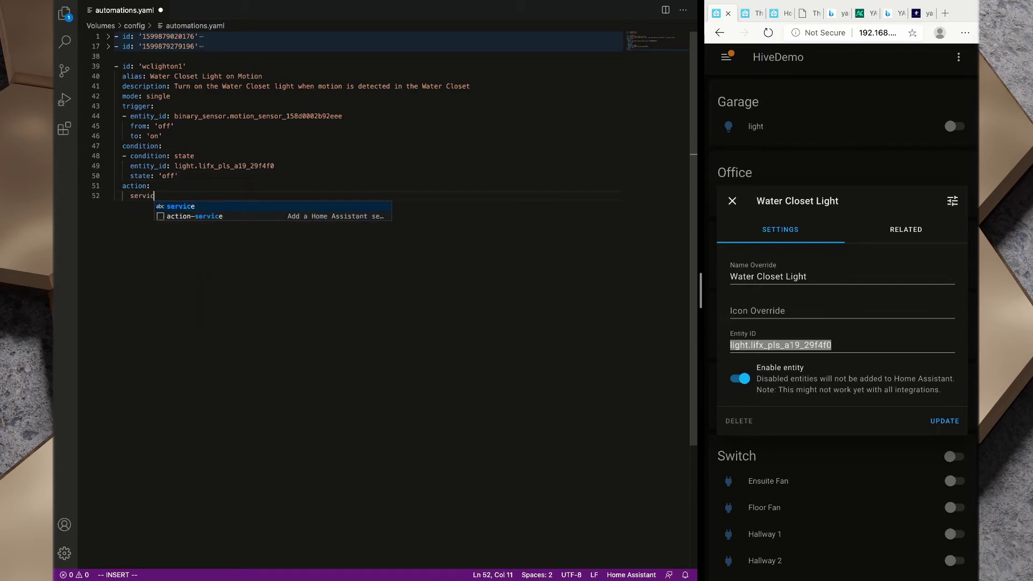
pyautogui.write('e:')
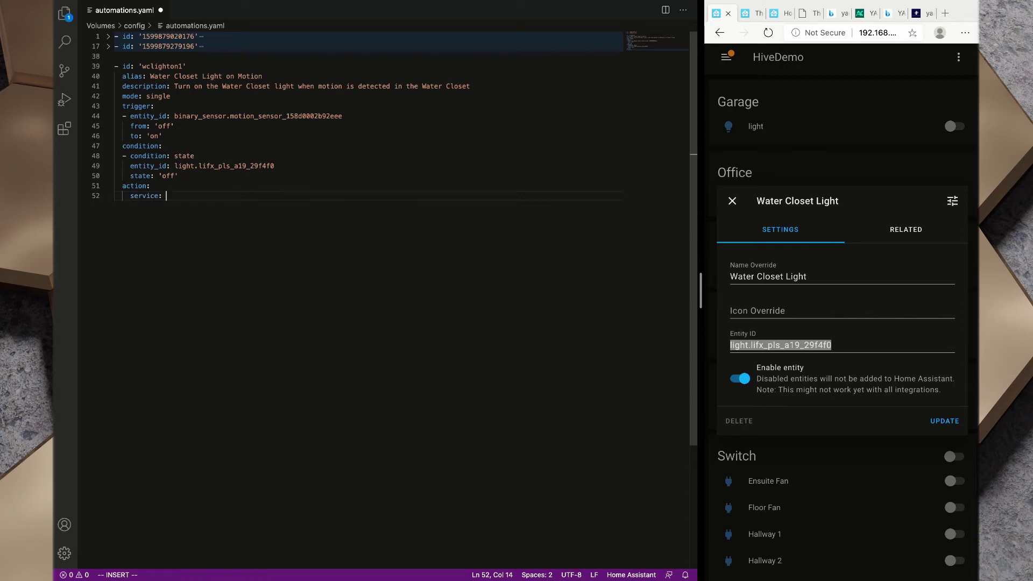
pyautogui.write(' light.turn_on')
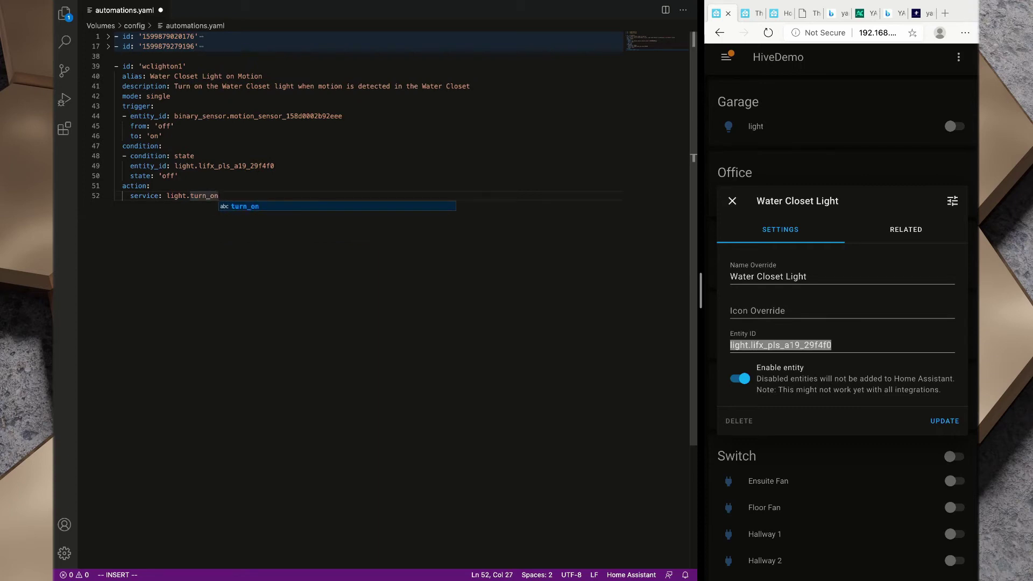
# - Add an entity_id key to the action and fill it with light.lifx_pls_a19_29f4f0 copied from the condition
pyautogui.press('Return')
pyautogui.write('en')
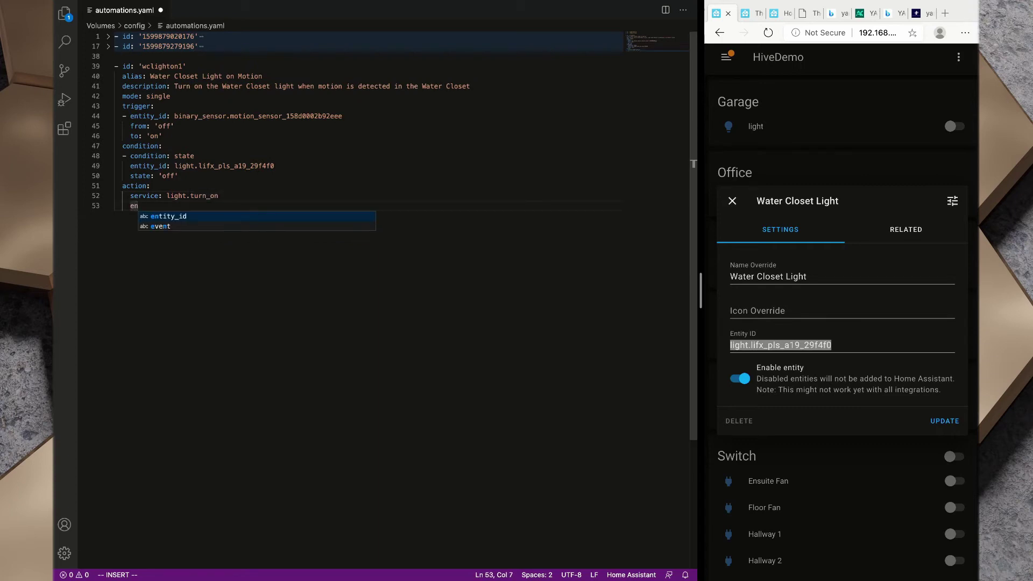
pyautogui.press('Tab')
pyautogui.write(':')
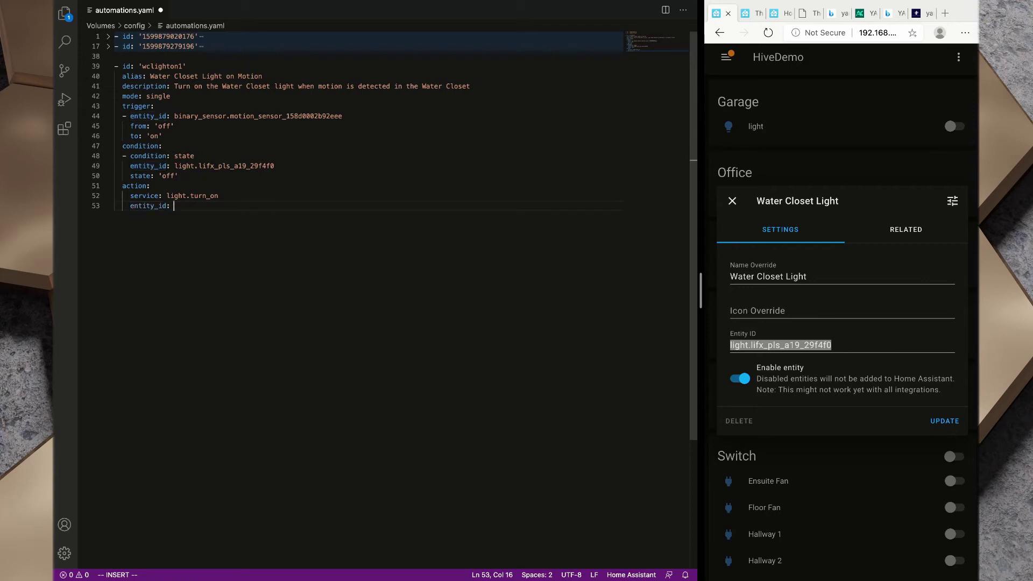
pyautogui.moveTo(175, 166); pyautogui.dragTo(274, 166)
pyautogui.press('super+c')
pyautogui.click(172, 206)
pyautogui.press('super+v')
pyautogui.press('u')
pyautogui.press('a')
pyautogui.press('super+v')
pyautogui.press('Return')
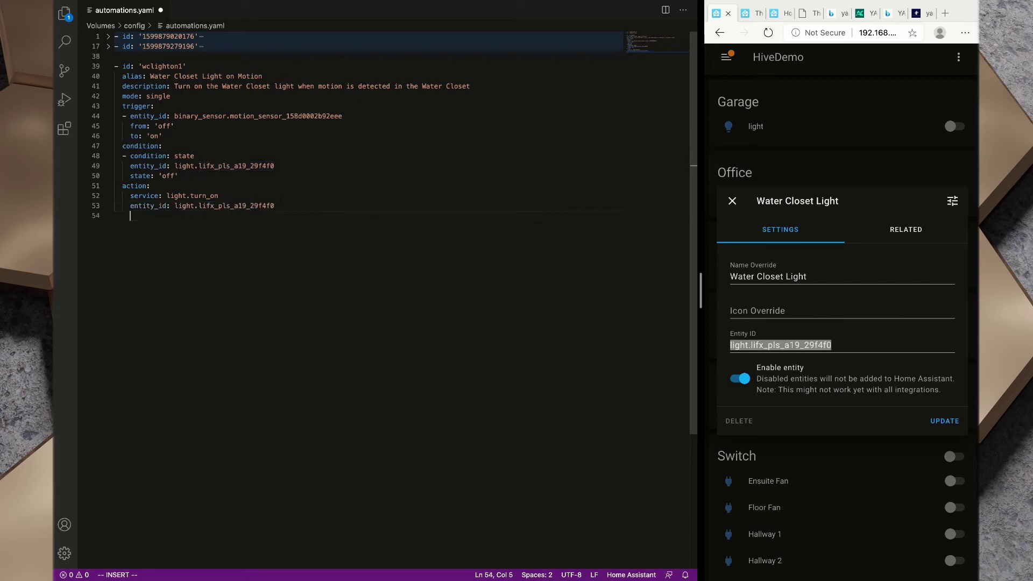
# - Add a data: key below the action's entity_id with "brightness: 255" nested under it
pyautogui.moveTo(133, 195); pyautogui.dragTo(218, 195)
pyautogui.moveTo(134, 206); pyautogui.dragTo(130, 216)
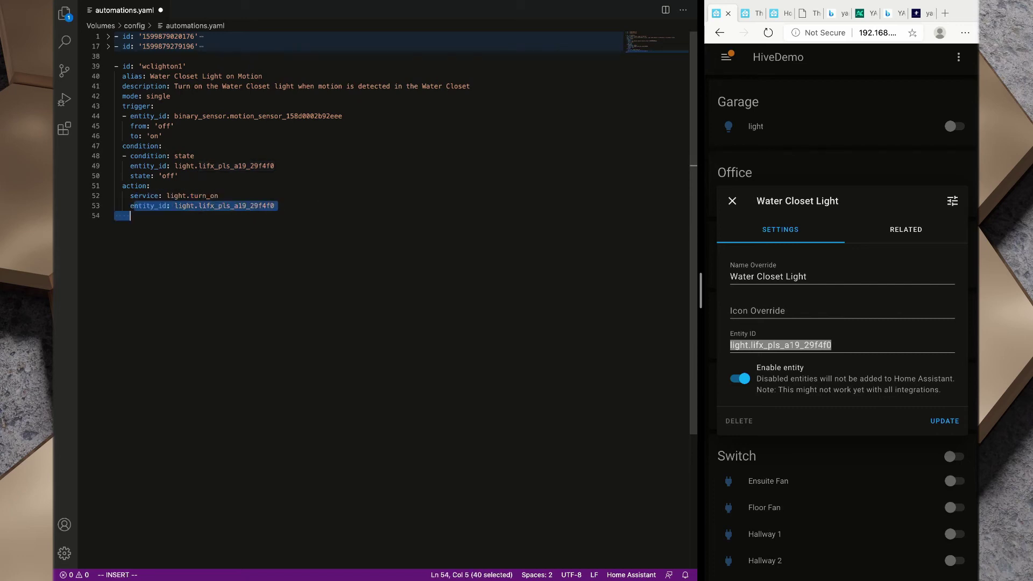
pyautogui.click(130, 215)
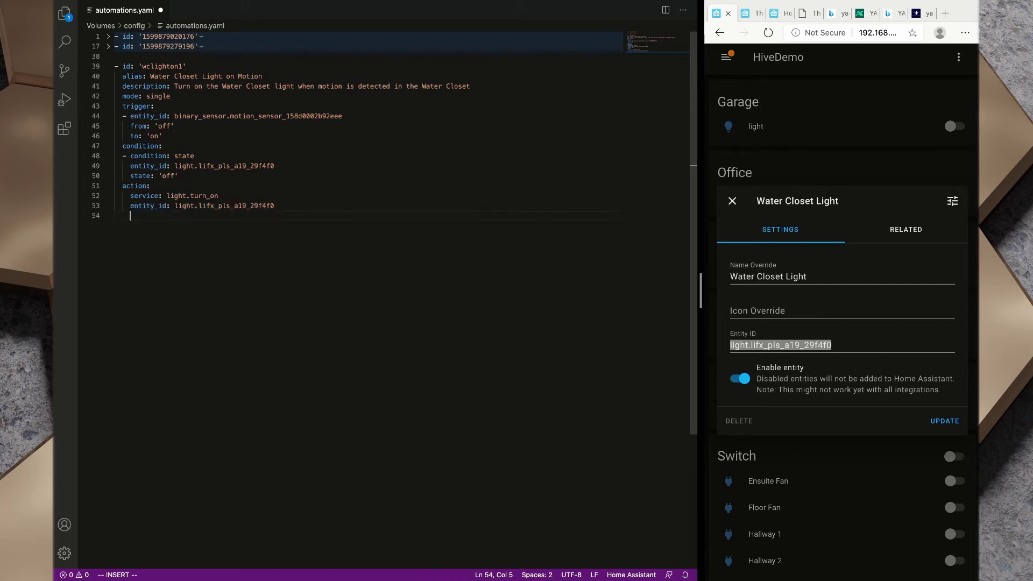
pyautogui.write('data:')
pyautogui.press('Return')
pyautogui.write('brightness: 255')
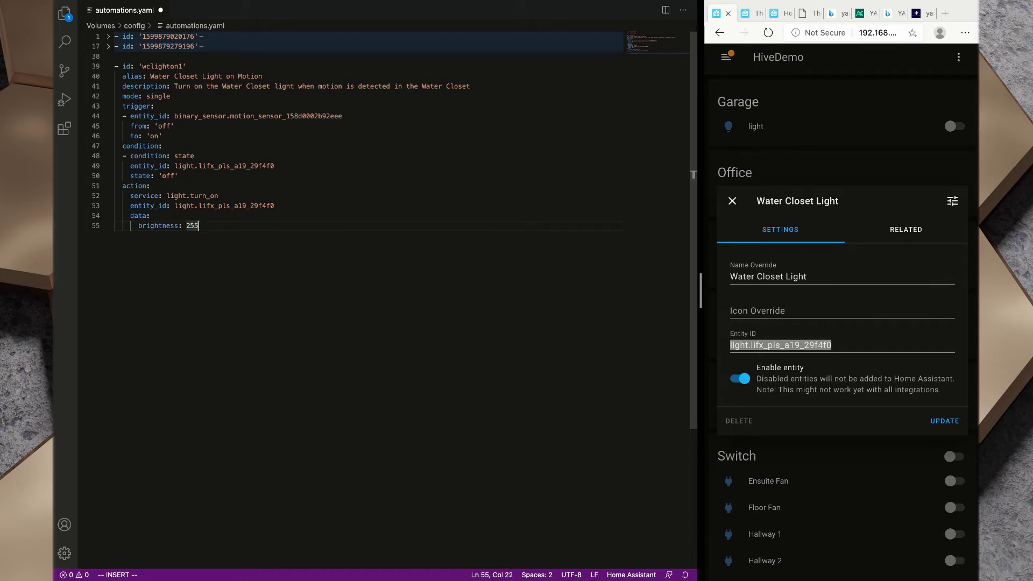
# - Add kelvin: '2700' and power: 'true' below brightness in the action's data block
pyautogui.press('Return')
pyautogui.write('kelvin:')
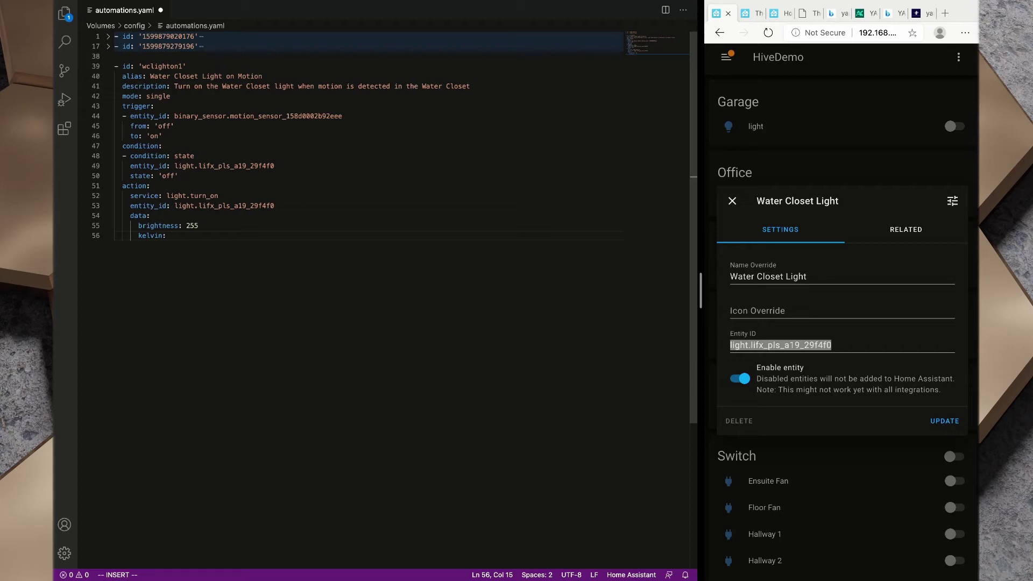
pyautogui.write("'2700")
pyautogui.press('Right')
pyautogui.press('Return')
pyautogui.write("power: 'tre")
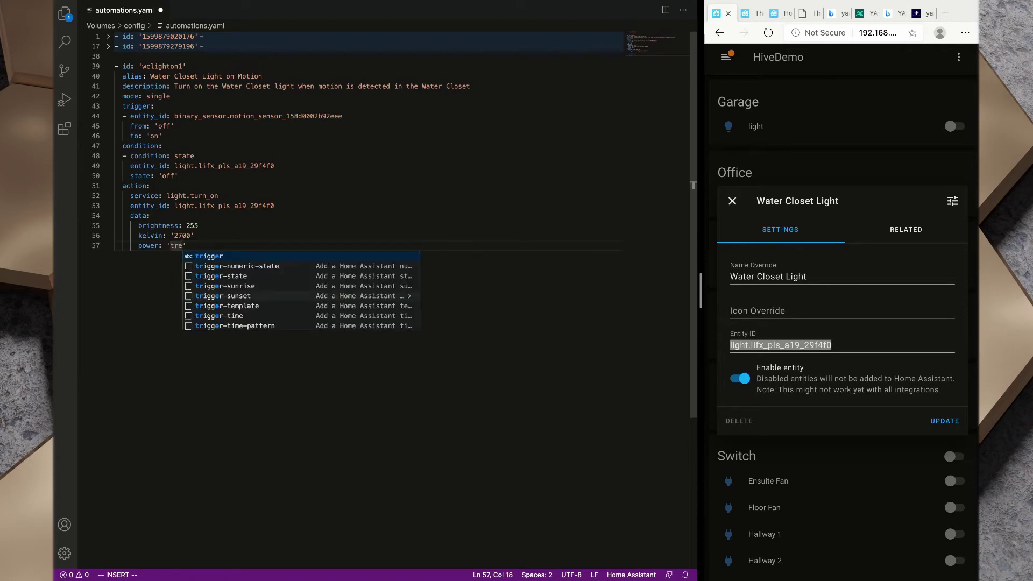
pyautogui.press('BackSpace')
pyautogui.write('ue')
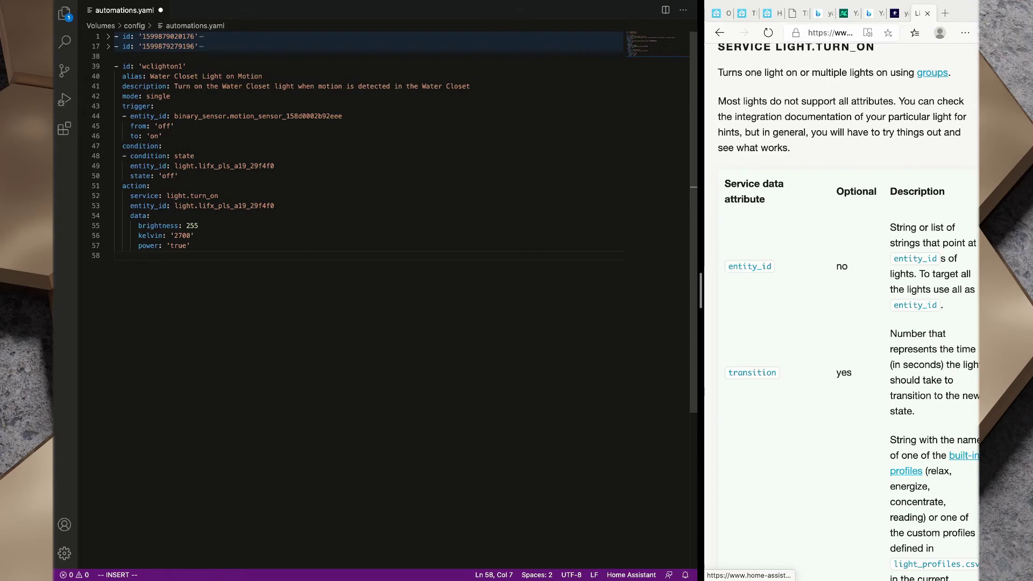
# - Add transition: '5' below power in the new automation's action data block
pyautogui.write('transition: ')
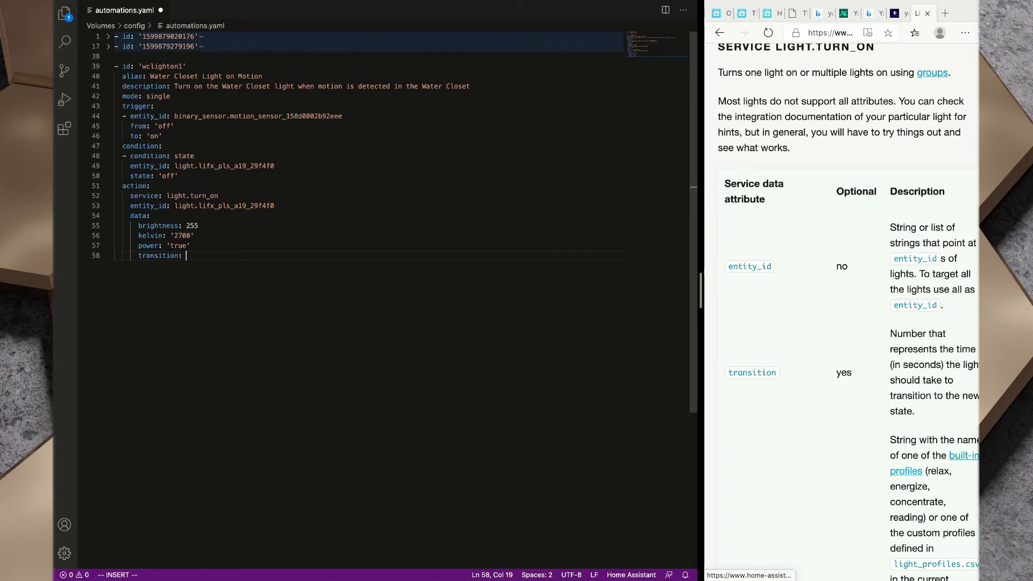
pyautogui.write("'5'")
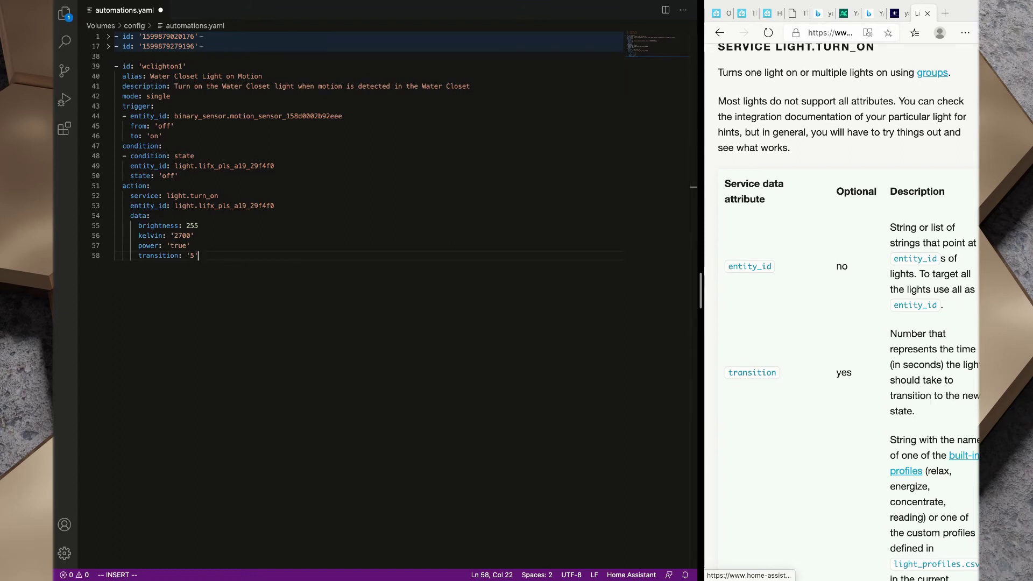
# - Examine the Light integration documentation, from its introduction to the description of the light.turn_on service
pyautogui.scroll(8, 842, 312)
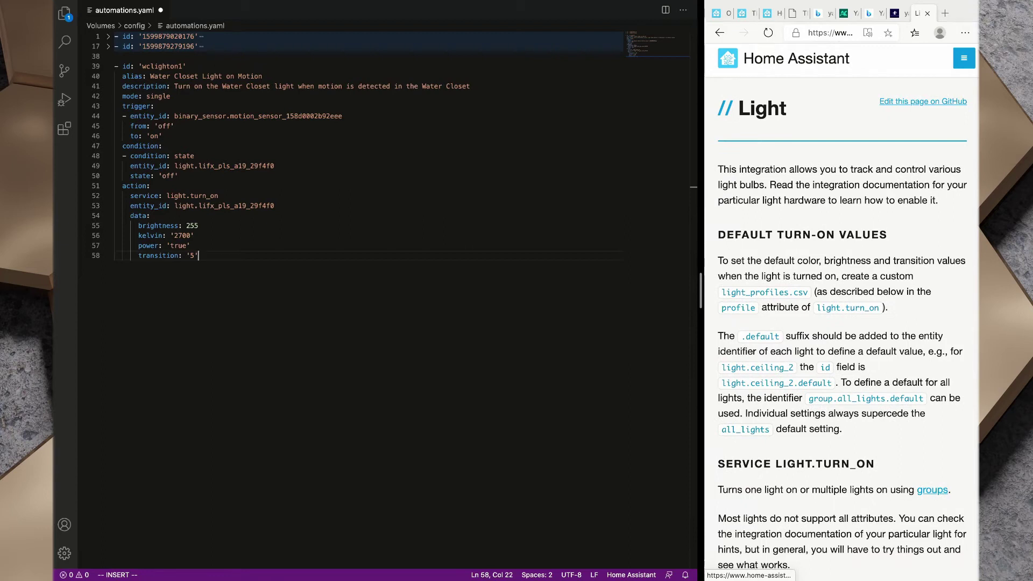
pyautogui.click(738, 109)
pyautogui.moveTo(739, 109); pyautogui.dragTo(787, 110)
pyautogui.scroll(-4, 842, 313)
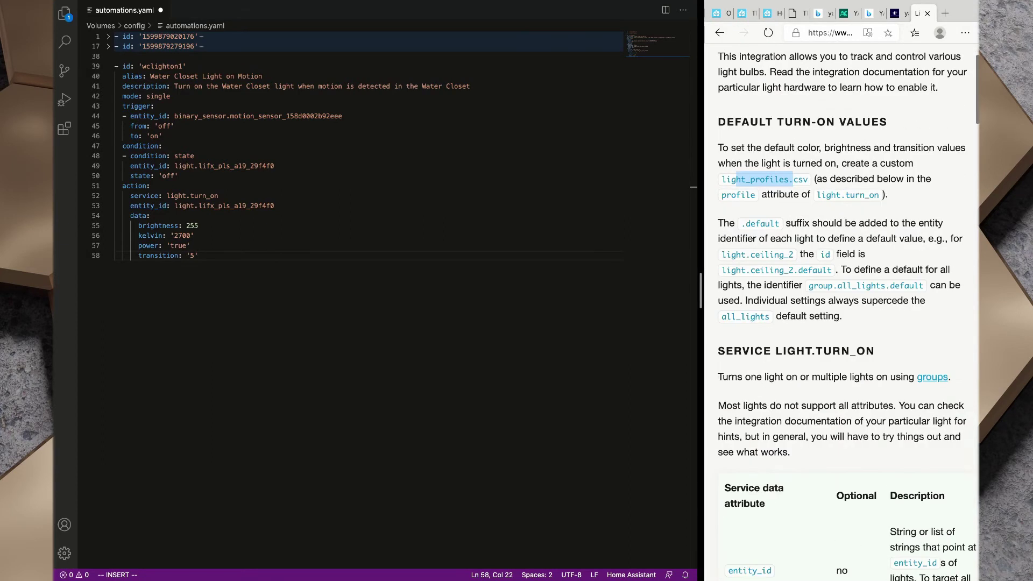
pyautogui.scroll(-1, 847, 312)
pyautogui.moveTo(732, 200); pyautogui.dragTo(823, 200)
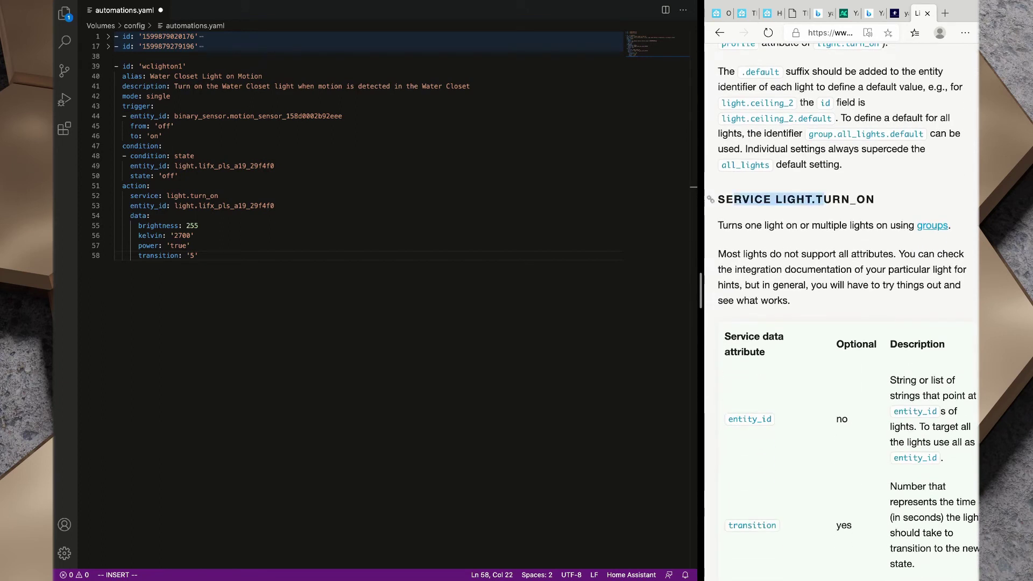
pyautogui.scroll(-2, 842, 312)
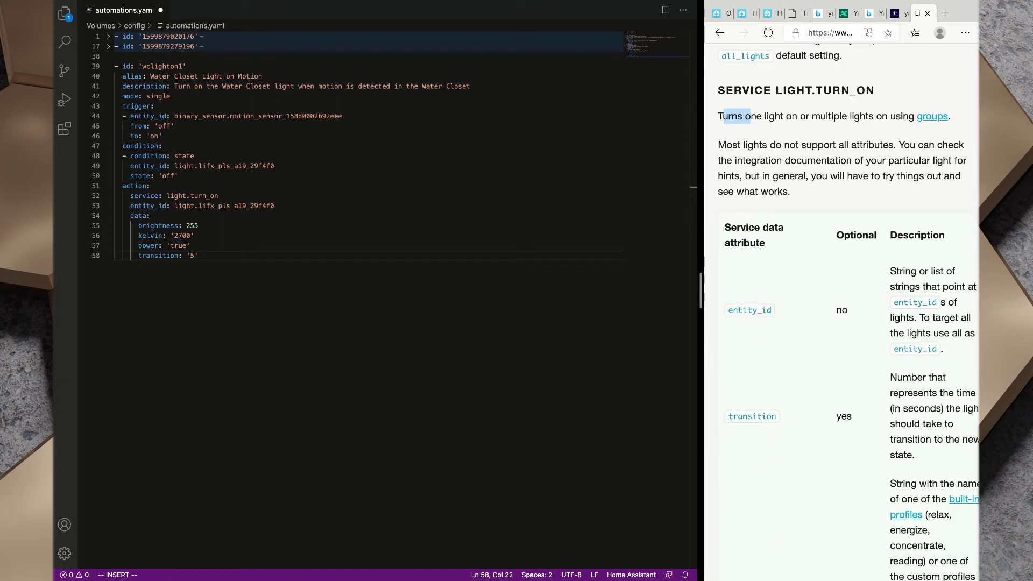
pyautogui.moveTo(732, 117); pyautogui.dragTo(951, 116)
pyautogui.click(951, 117)
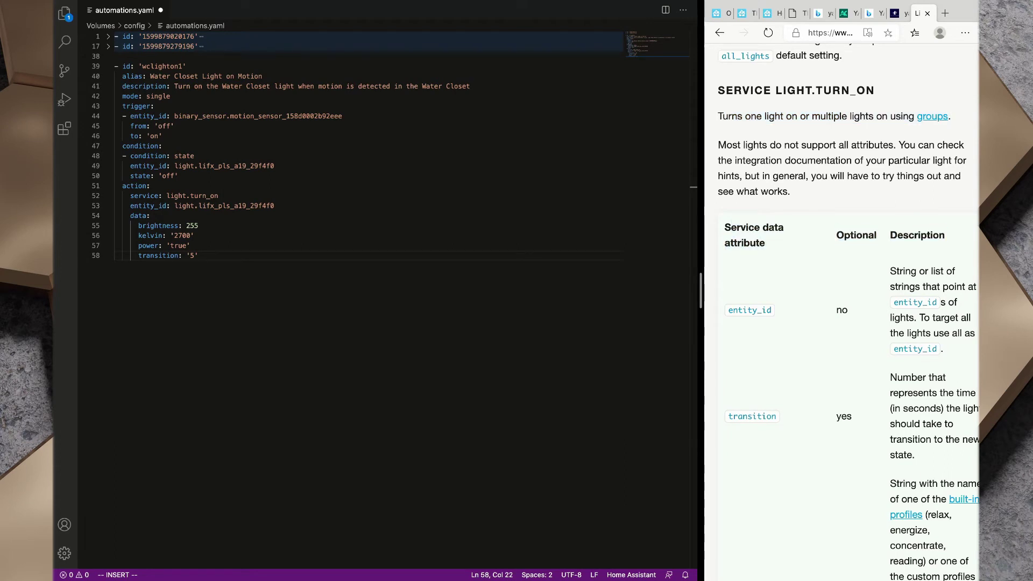
pyautogui.scroll(-2, 849, 312)
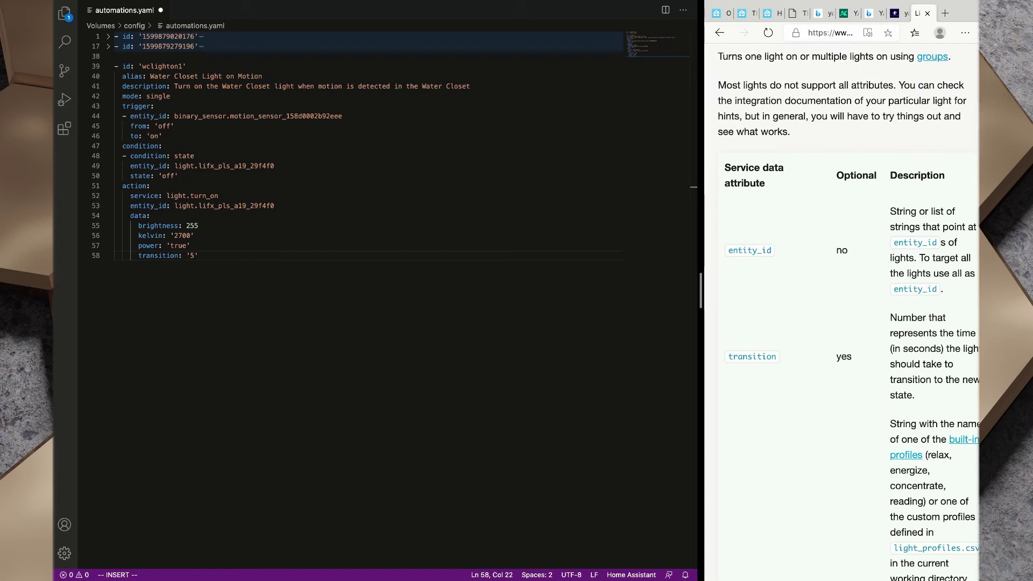
# - Review the service, entity_id and data lines in the Water Closet automation's action
pyautogui.click(175, 206)
pyautogui.moveTo(174, 206); pyautogui.dragTo(275, 212)
pyautogui.click(275, 206)
pyautogui.moveTo(167, 197); pyautogui.dragTo(219, 196)
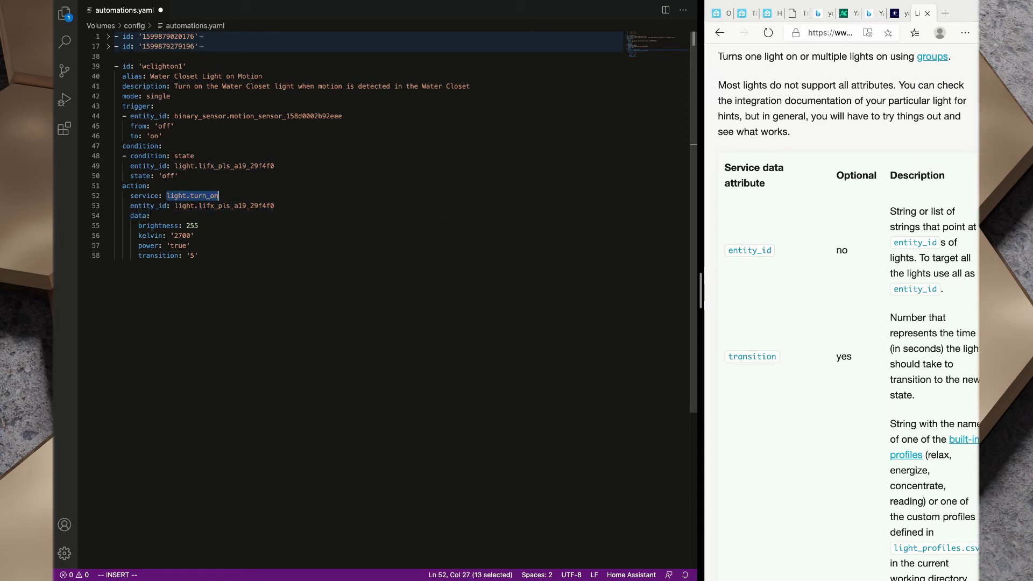
pyautogui.click(195, 235)
pyautogui.moveTo(130, 216); pyautogui.dragTo(195, 235)
pyautogui.click(195, 236)
# - Examine the light.turn_on attributes from transition and profile through the color options to color_temp
pyautogui.scroll(-1, 842, 323)
pyautogui.scroll(-2, 842, 306)
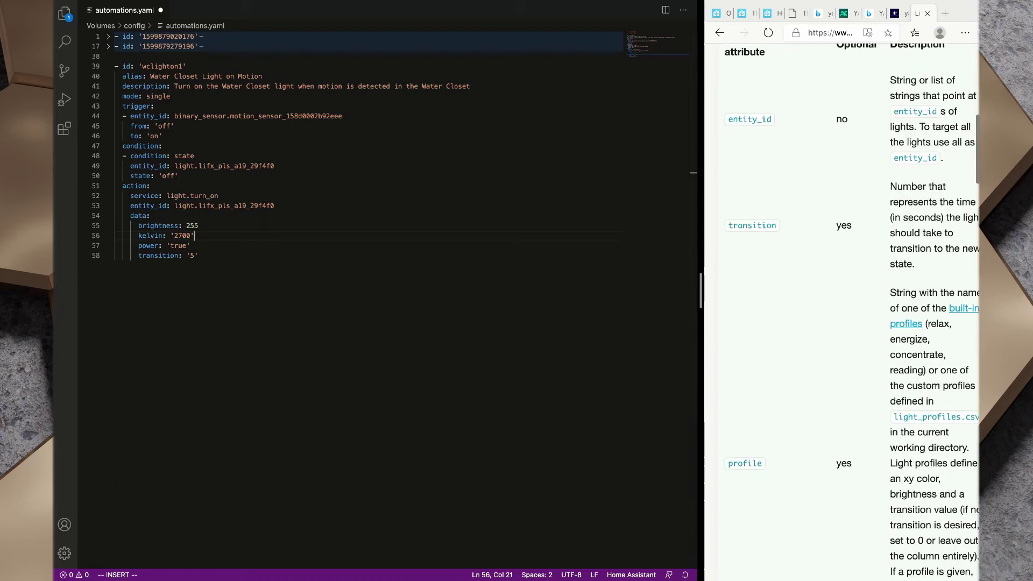
pyautogui.scroll(-1, 843, 307)
pyautogui.scroll(-10, 843, 307)
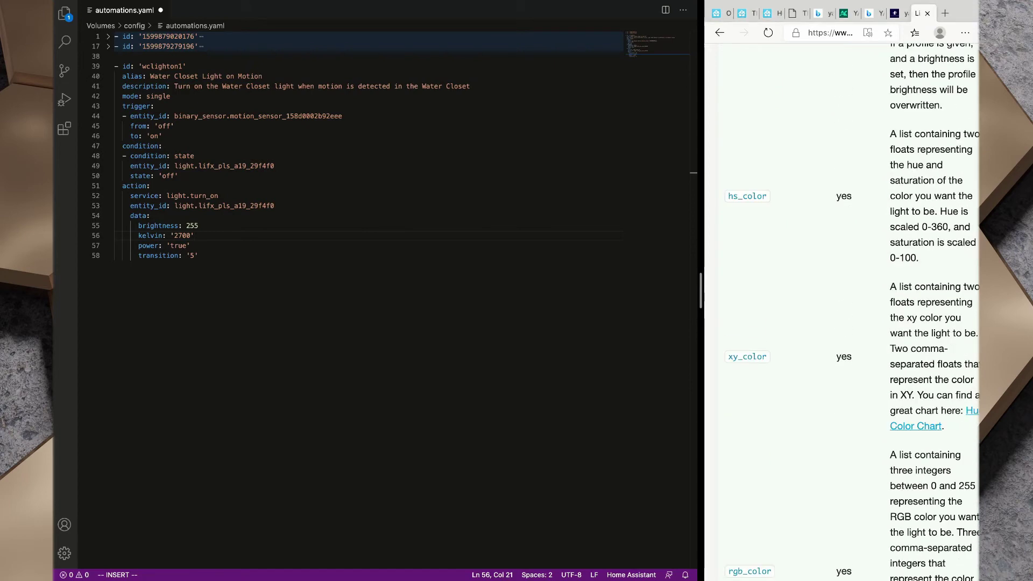
pyautogui.moveTo(920, 258); pyautogui.dragTo(891, 134)
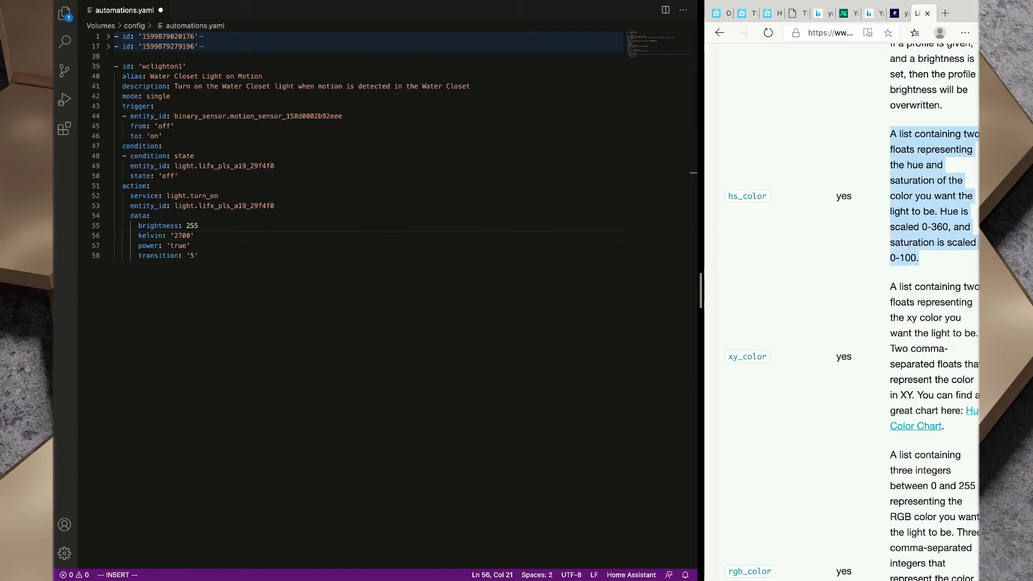
pyautogui.scroll(-4, 842, 306)
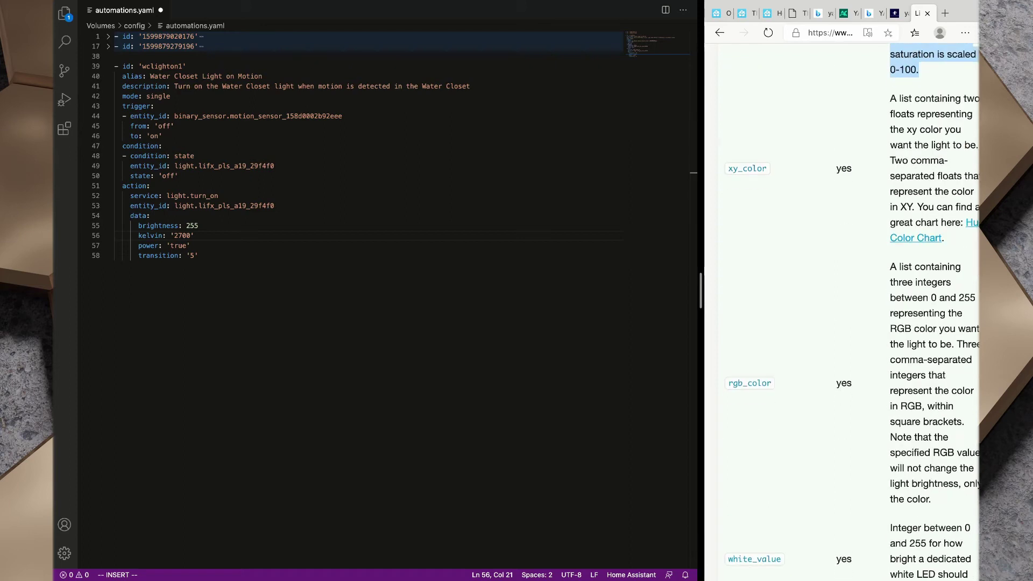
pyautogui.scroll(-3, 842, 312)
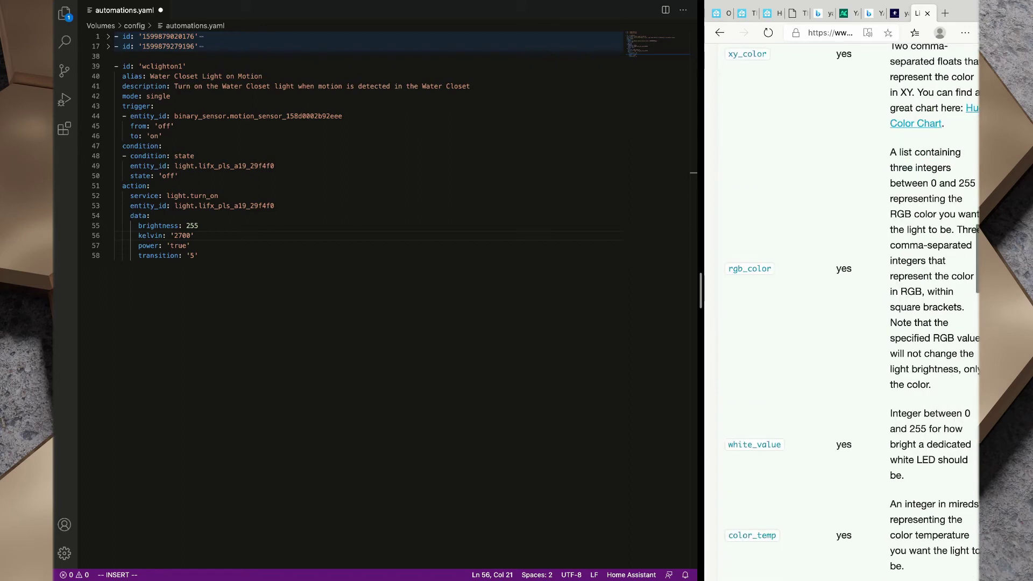
pyautogui.scroll(-4, 842, 312)
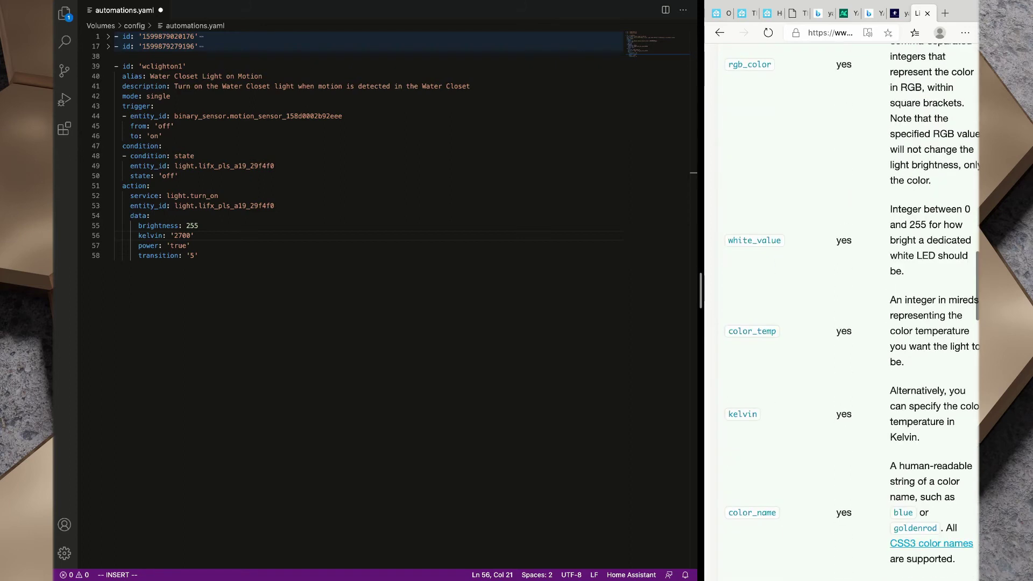
pyautogui.scroll(-2, 842, 312)
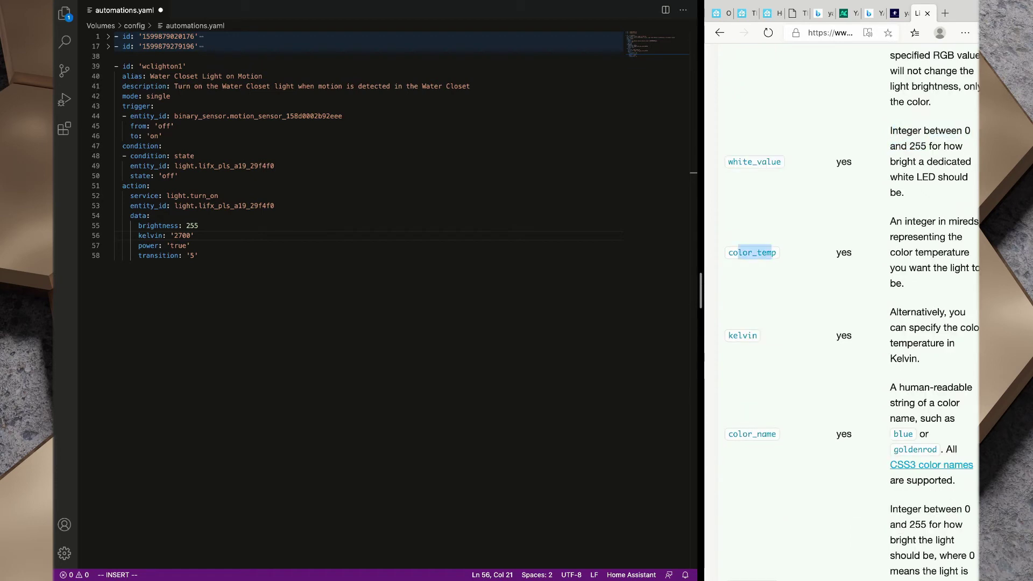
# - Examine the kelvin, color_name and brightness attributes of light.turn_on and the brightness value range
pyautogui.doubleClick(742, 335)
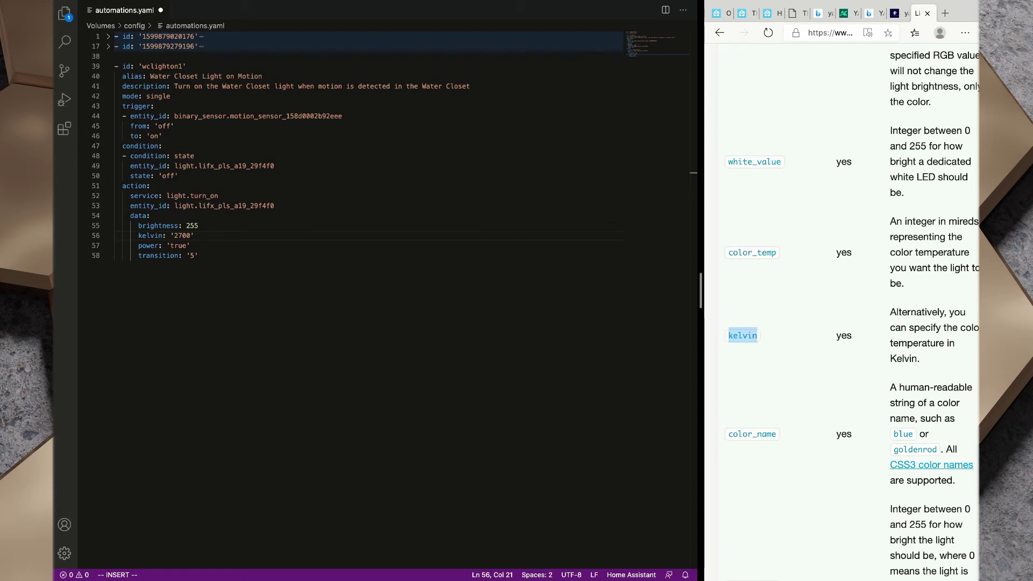
pyautogui.scroll(-4, 743, 336)
pyautogui.moveTo(728, 249); pyautogui.dragTo(767, 249)
pyautogui.click(198, 255)
pyautogui.scroll(-2, 843, 312)
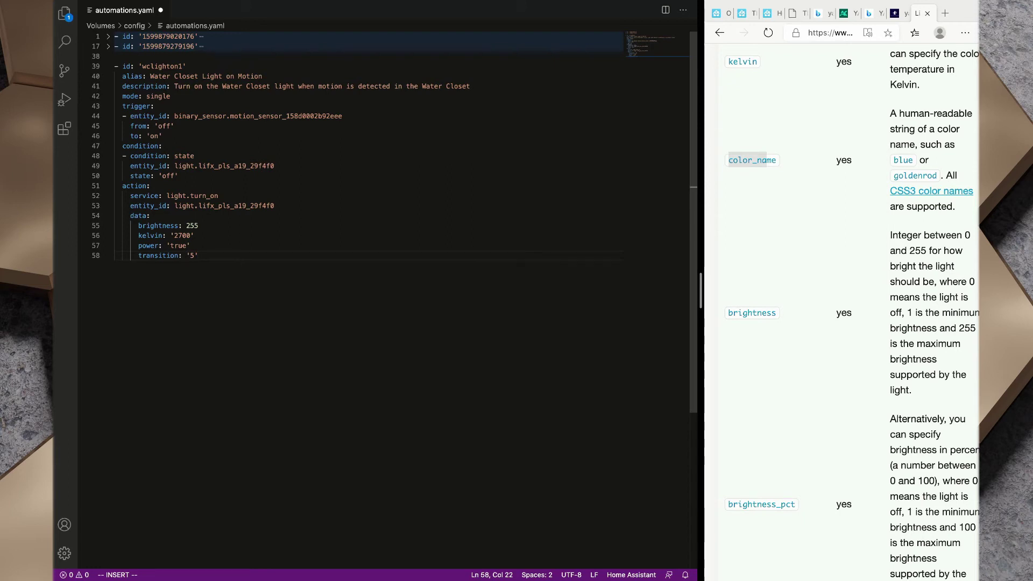
pyautogui.click(843, 312)
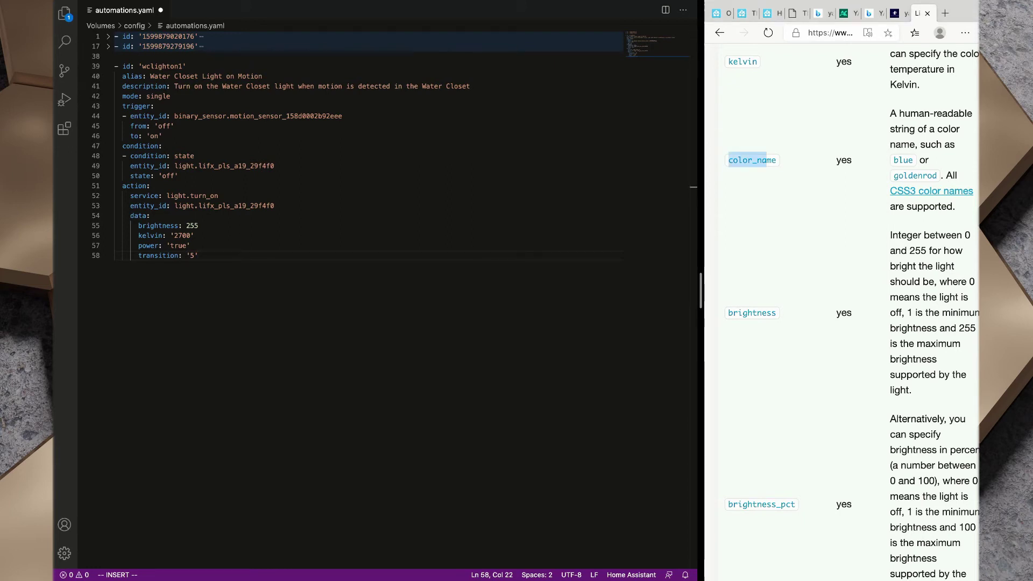
pyautogui.moveTo(919, 236); pyautogui.dragTo(928, 252)
# - Change the brightness key in the action's data block to brightness_pct and set its value to 100
pyautogui.scroll(-3, 854, 314)
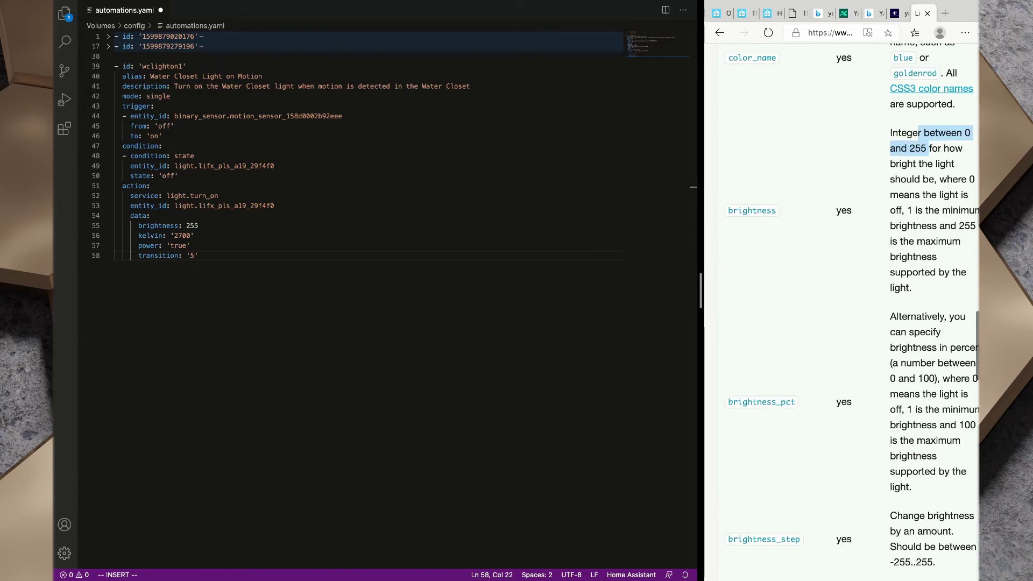
pyautogui.click(178, 225)
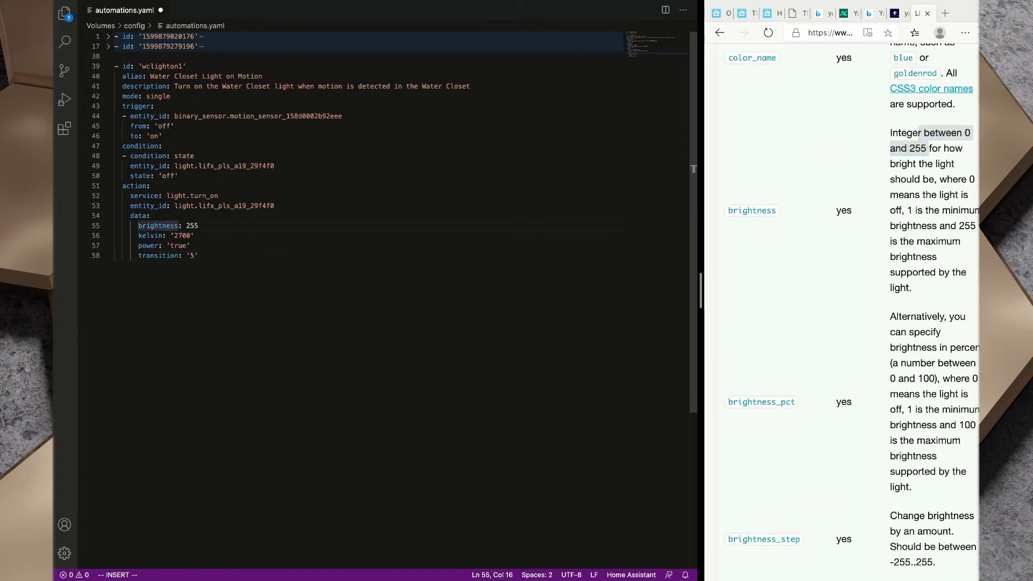
pyautogui.write('_pct')
pyautogui.press('Right')
pyautogui.press('Right')
pyautogui.press('Right')
pyautogui.press('Right')
pyautogui.press('Right')
pyautogui.press('BackSpace')
pyautogui.press('BackSpace')
pyautogui.press('BackSpace')
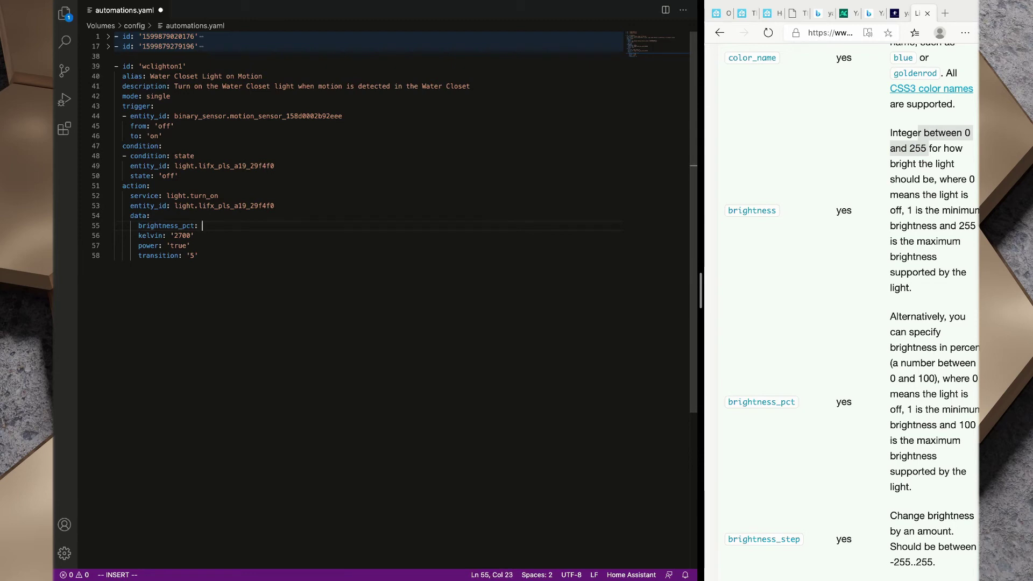
pyautogui.write('100')
# - Search the Home Assistant documentation for lifx and examine the lifx.set_state attributes, including infrared
pyautogui.scroll(-6, 843, 301)
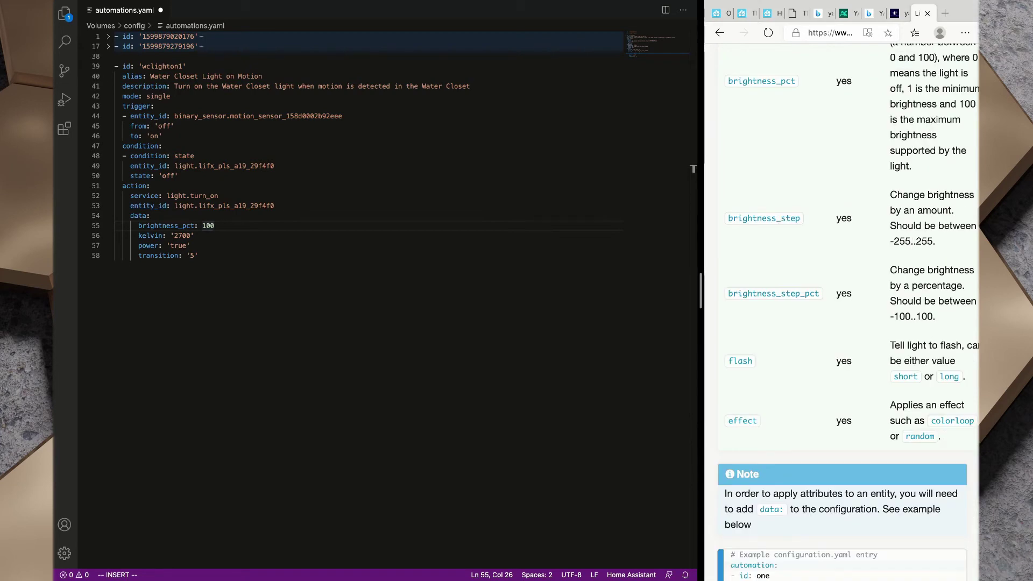
pyautogui.scroll(15, 843, 312)
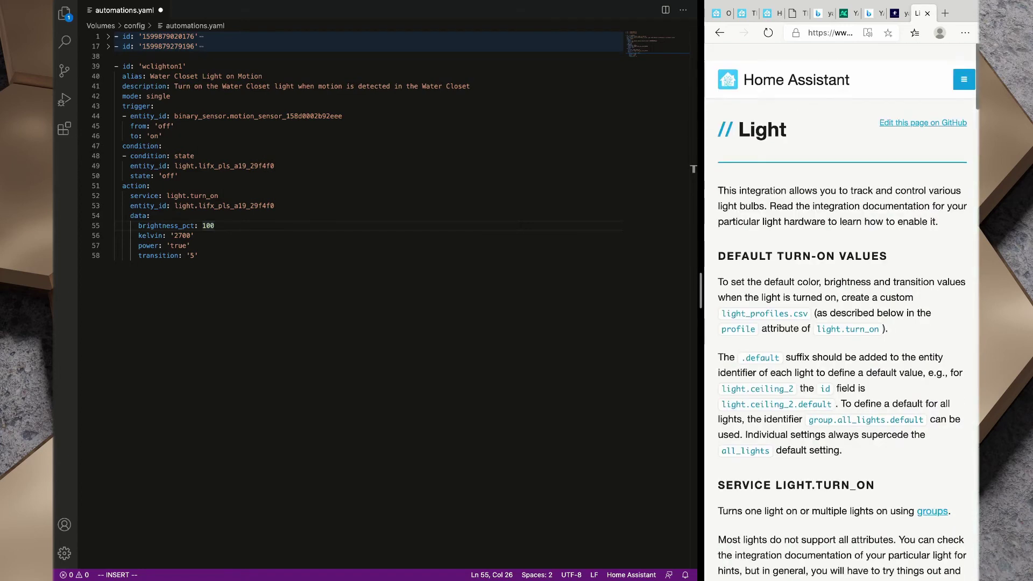
pyautogui.click(964, 58)
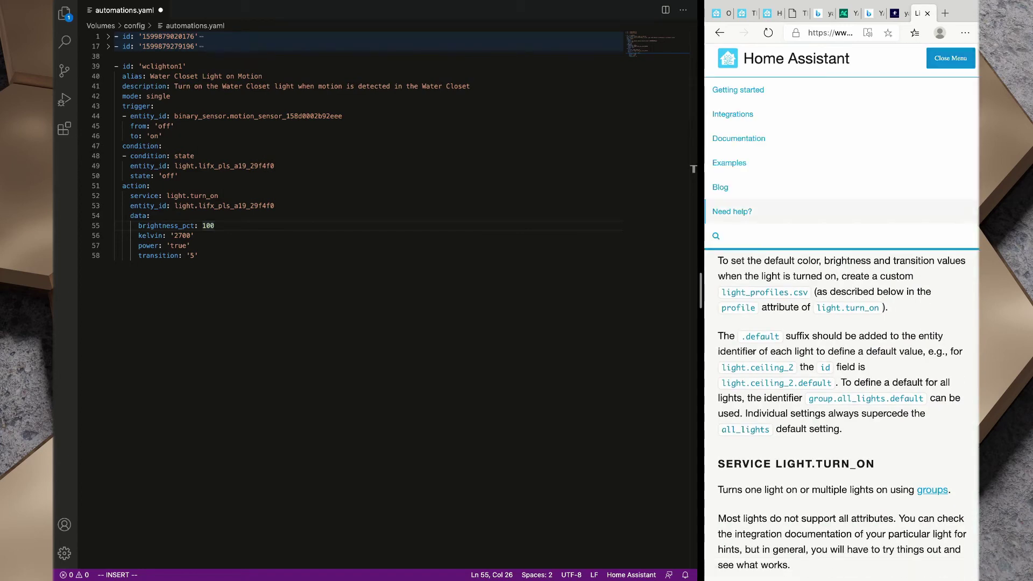
pyautogui.click(717, 235)
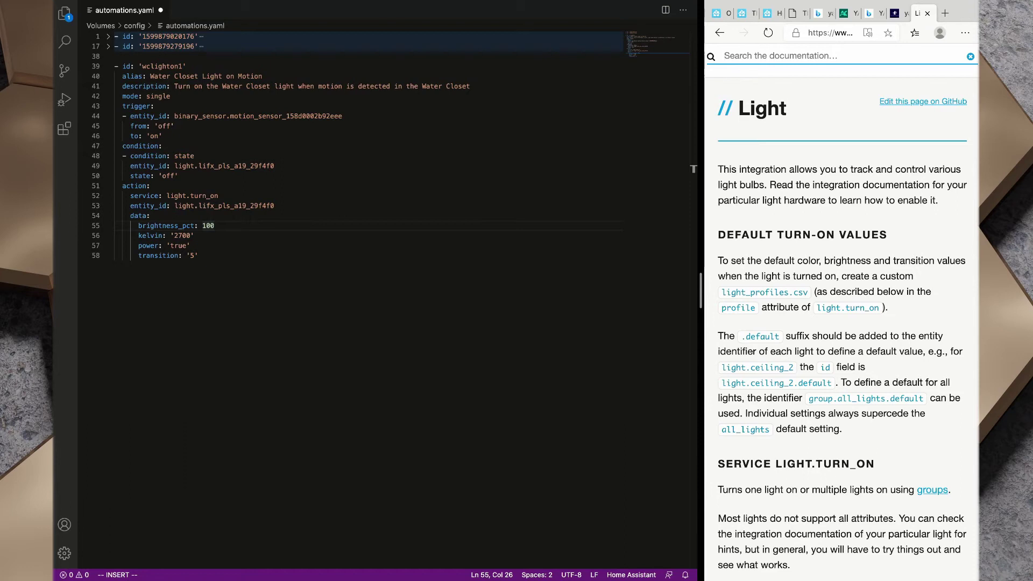
pyautogui.write('lifx')
pyautogui.click(809, 123)
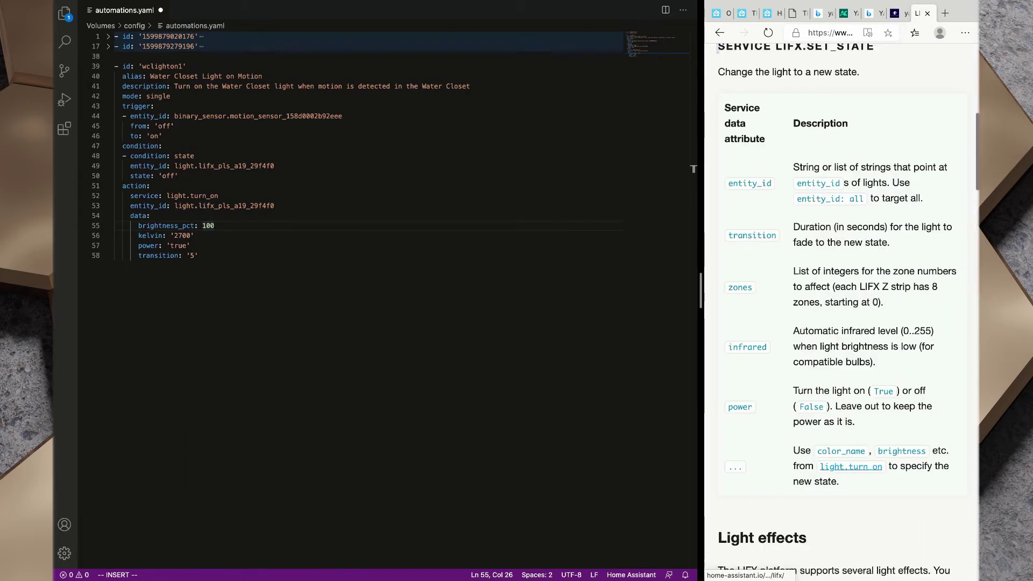
pyautogui.scroll(1, 842, 307)
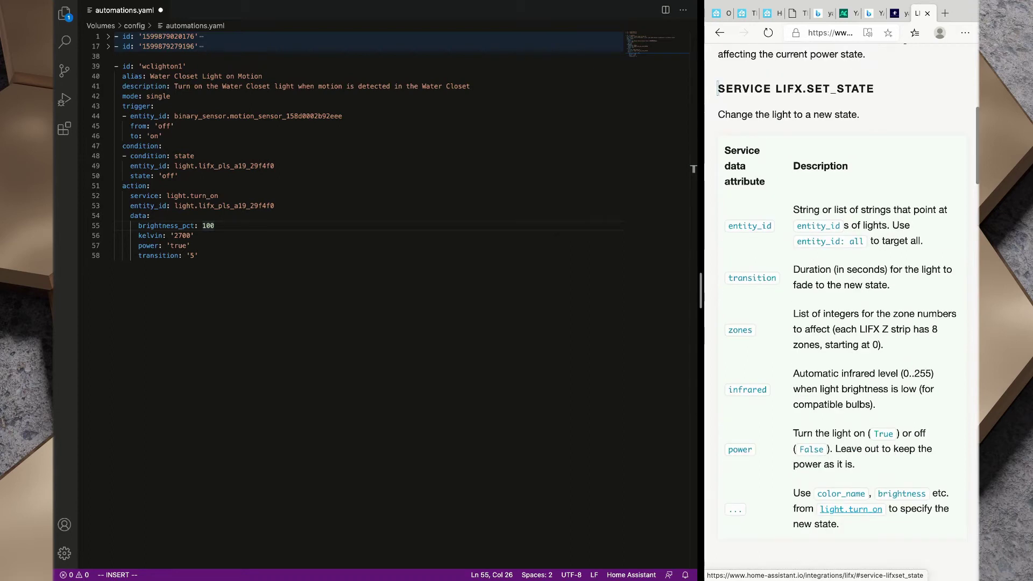
pyautogui.tripleClick(861, 388)
# - Review the complete Water Closet Light on Motion block and save automations.yaml
pyautogui.click(215, 256)
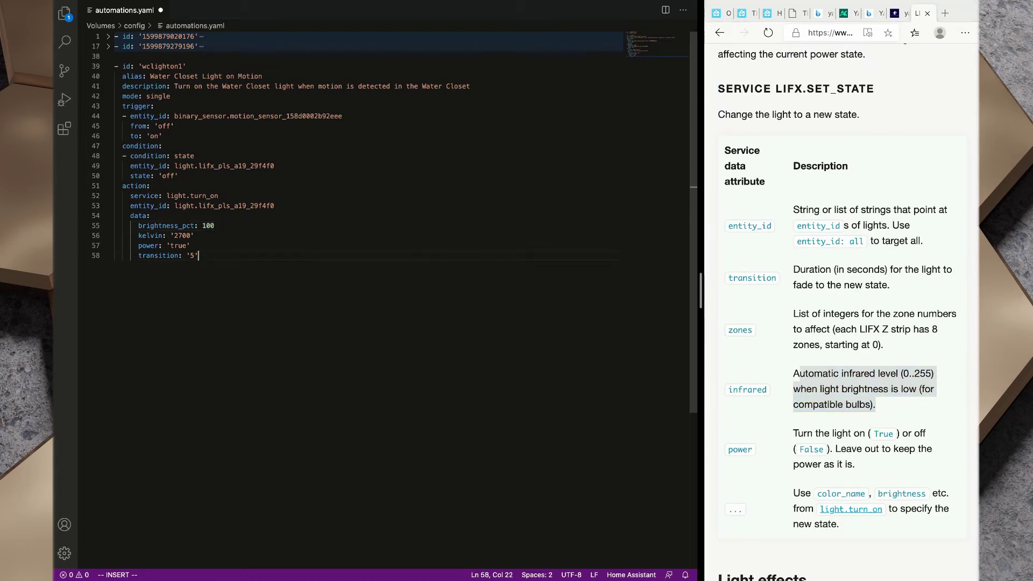
pyautogui.moveTo(114, 66); pyautogui.dragTo(199, 256)
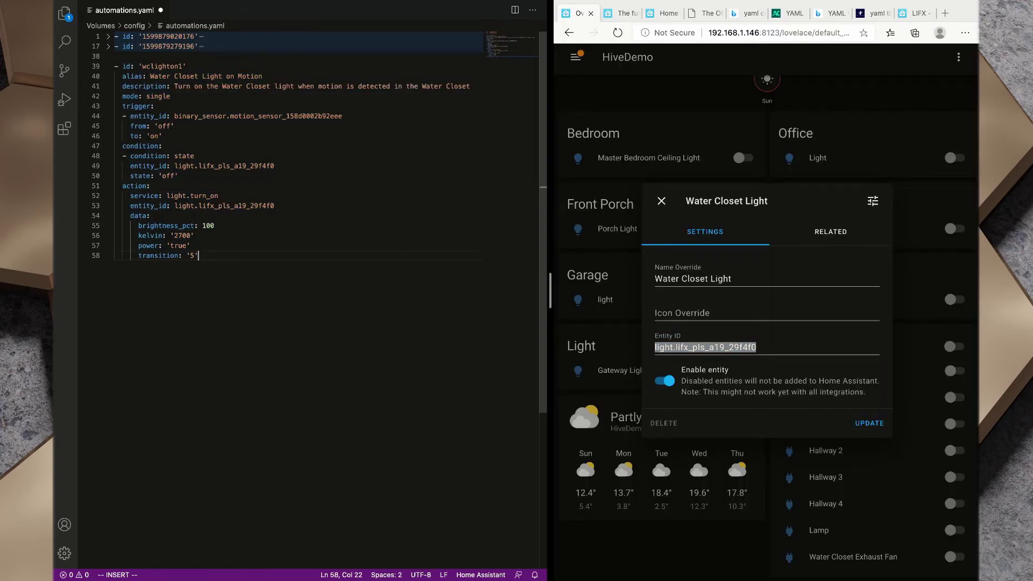
pyautogui.press('super+s')
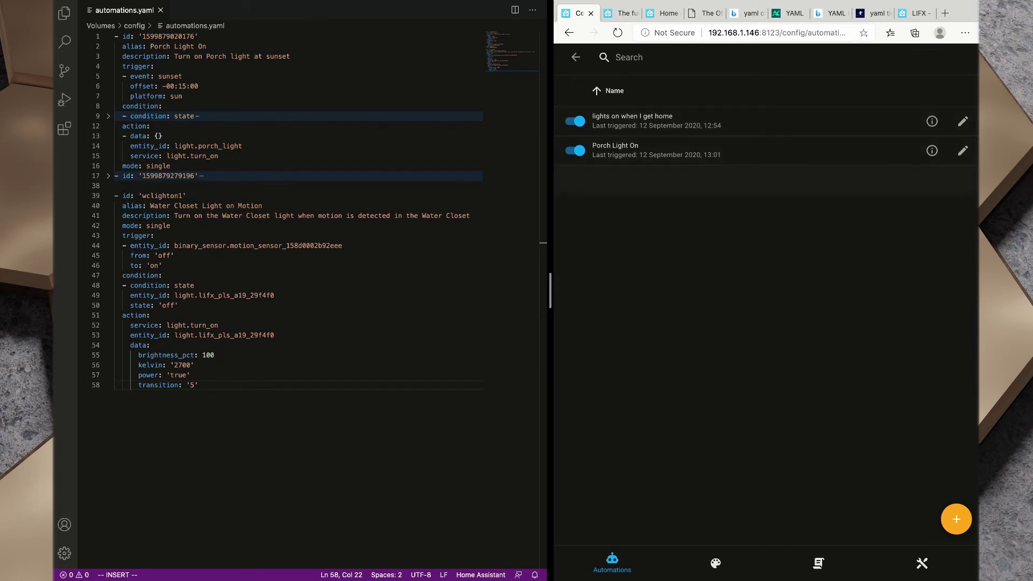
# - Leave the automations list and open Server Controls from the Home Assistant configuration page
pyautogui.click(576, 57)
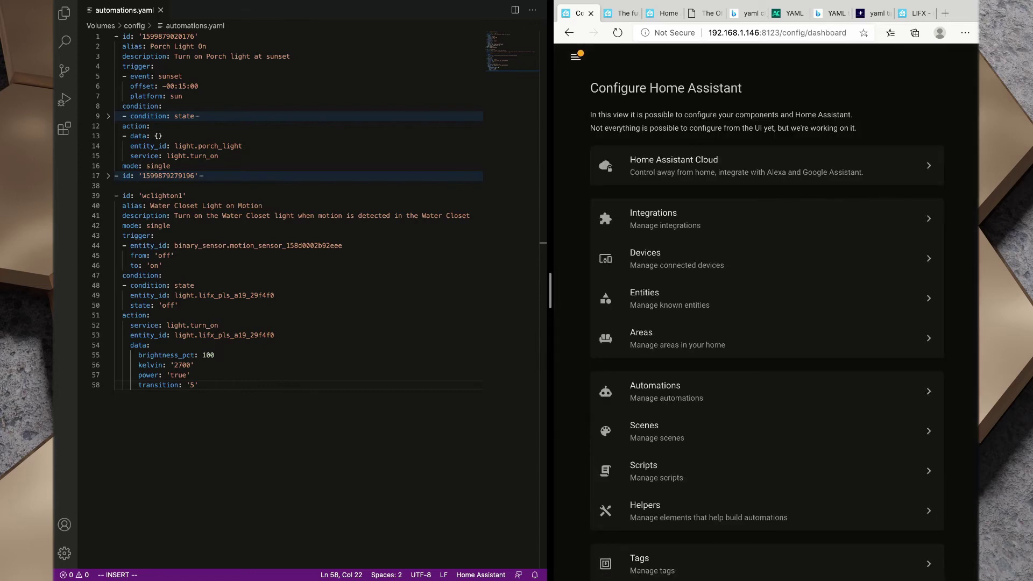
pyautogui.scroll(-5, 767, 323)
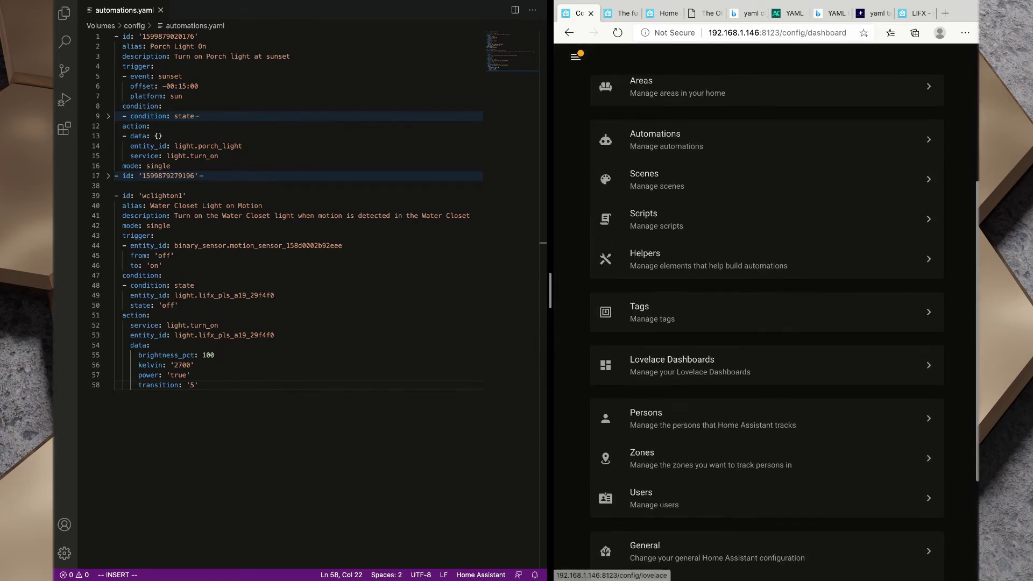
pyautogui.scroll(-3, 766, 421)
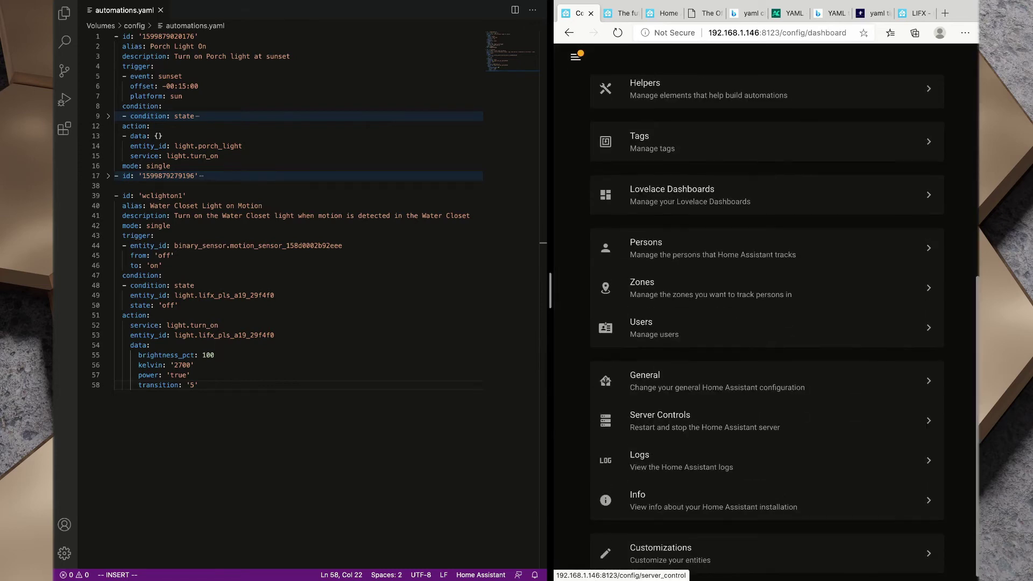
pyautogui.click(767, 420)
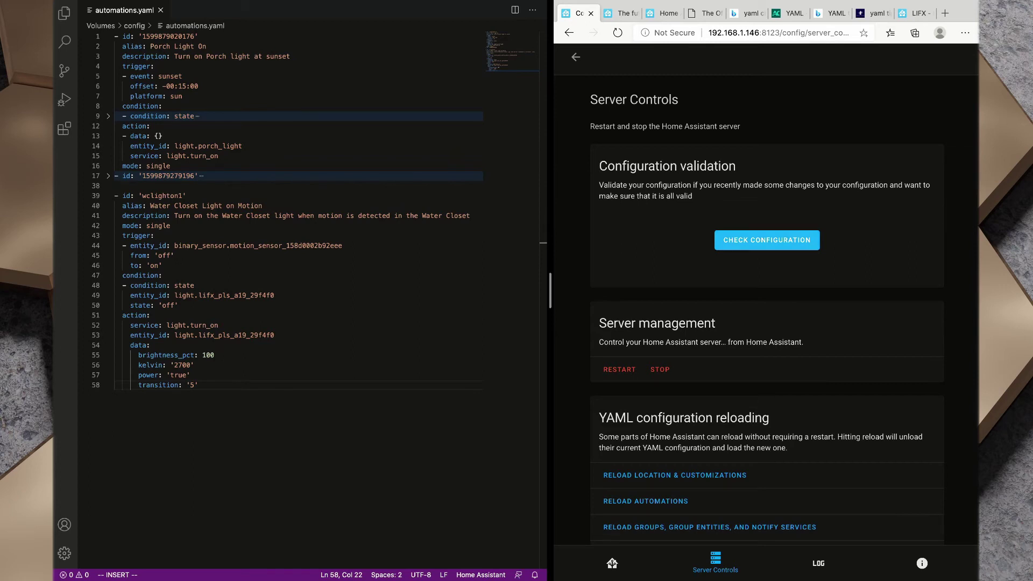
# - Validate the configuration in Server Controls and check the Water Closet automation's trigger block against the result
pyautogui.click(768, 240)
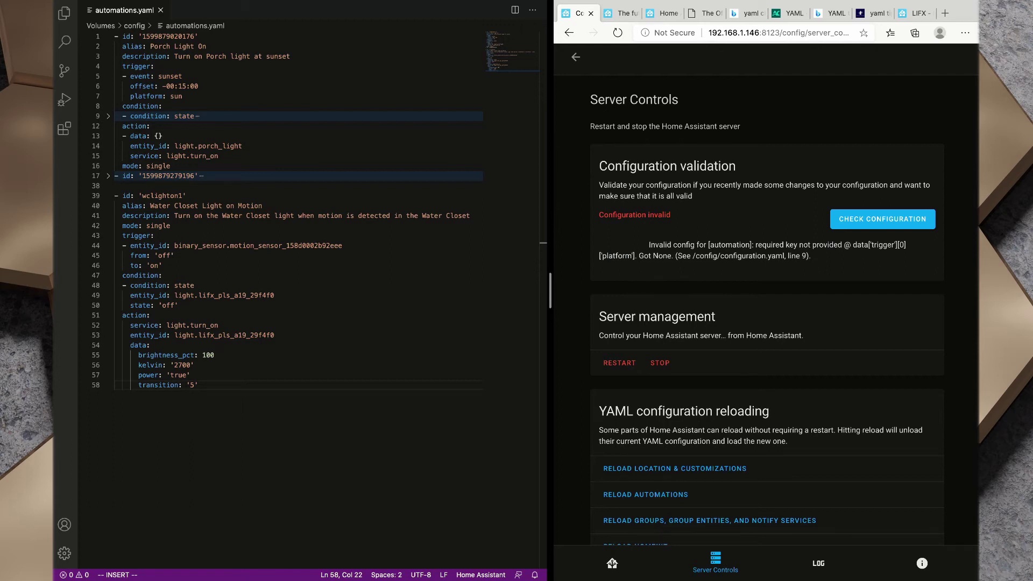
pyautogui.click(126, 246)
pyautogui.moveTo(126, 236); pyautogui.dragTo(154, 235)
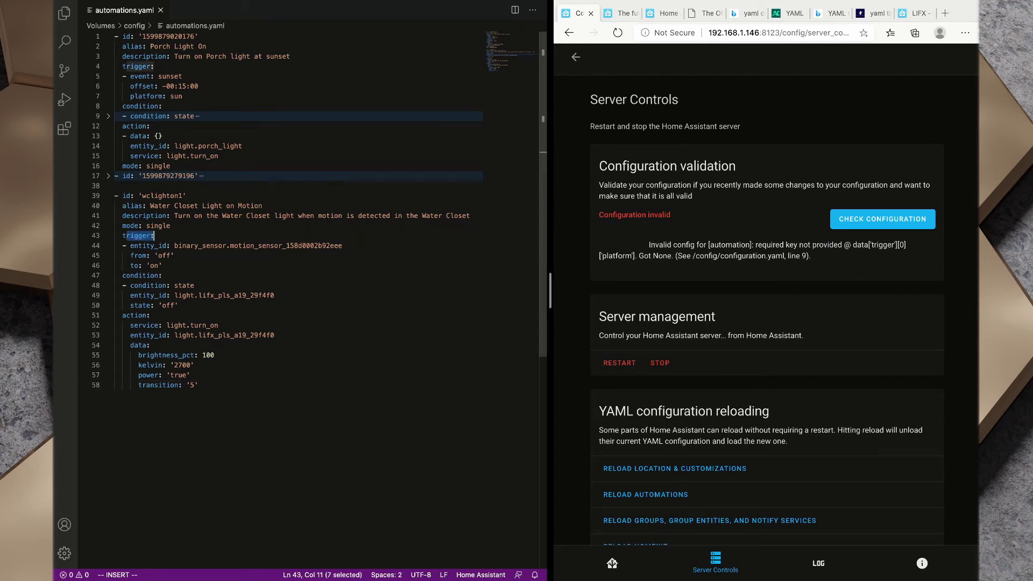
# - Add platform: state as the first key of the Water Closet automation's trigger, above its entity_id
pyautogui.click(134, 246)
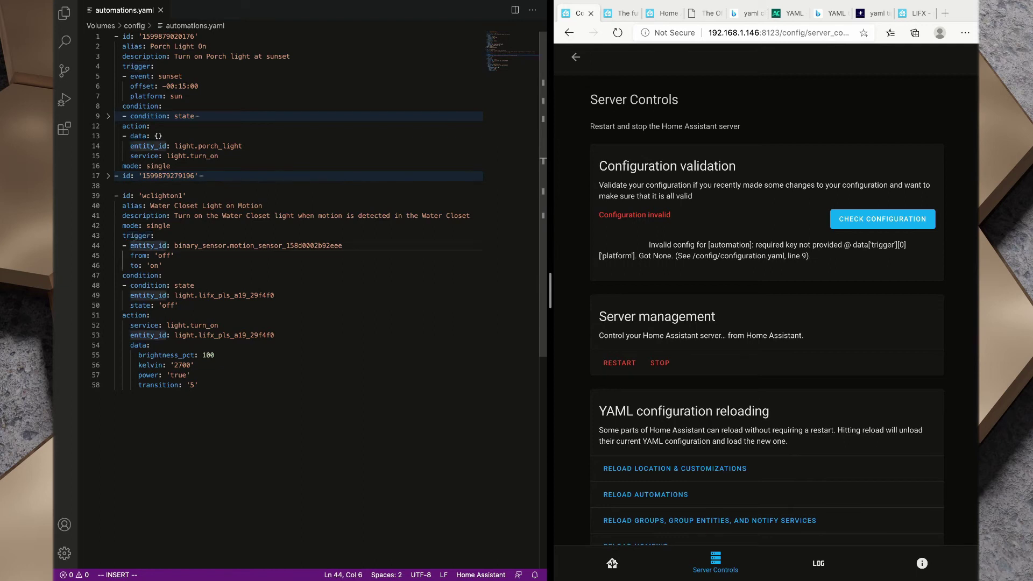
pyautogui.press('Left')
pyautogui.press('Return')
pyautogui.press('Up')
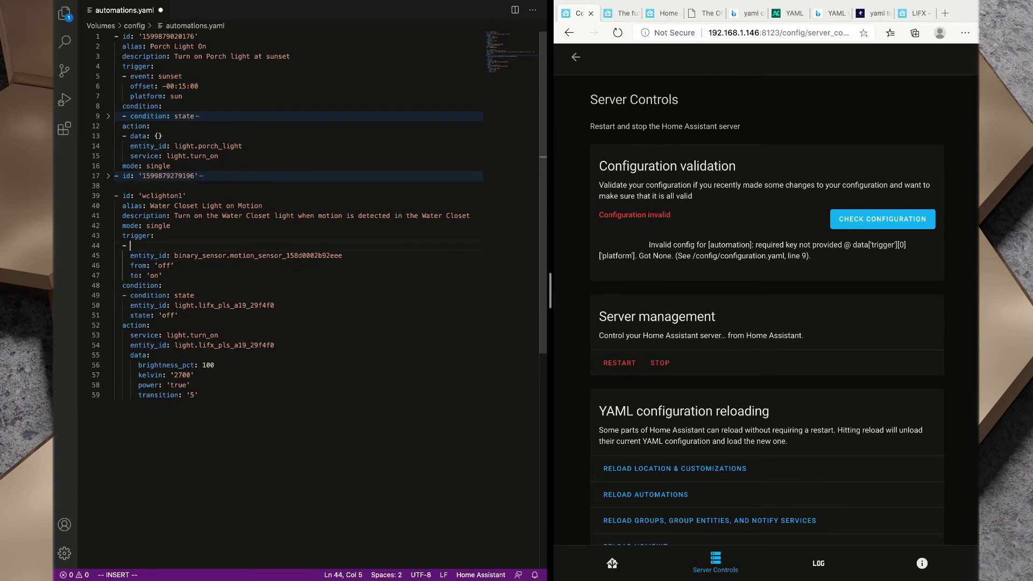
pyautogui.write('platfor')
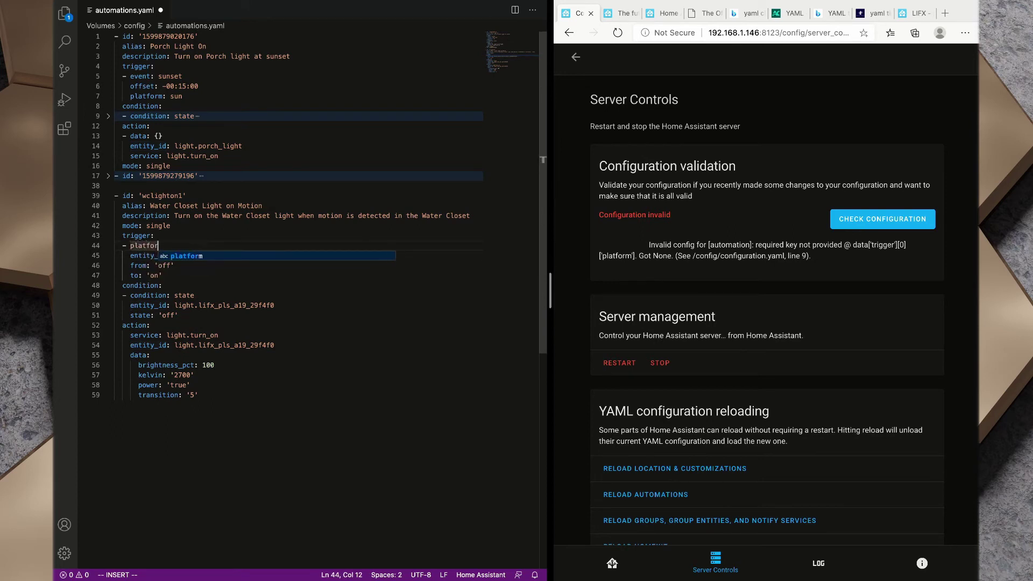
pyautogui.write('m:')
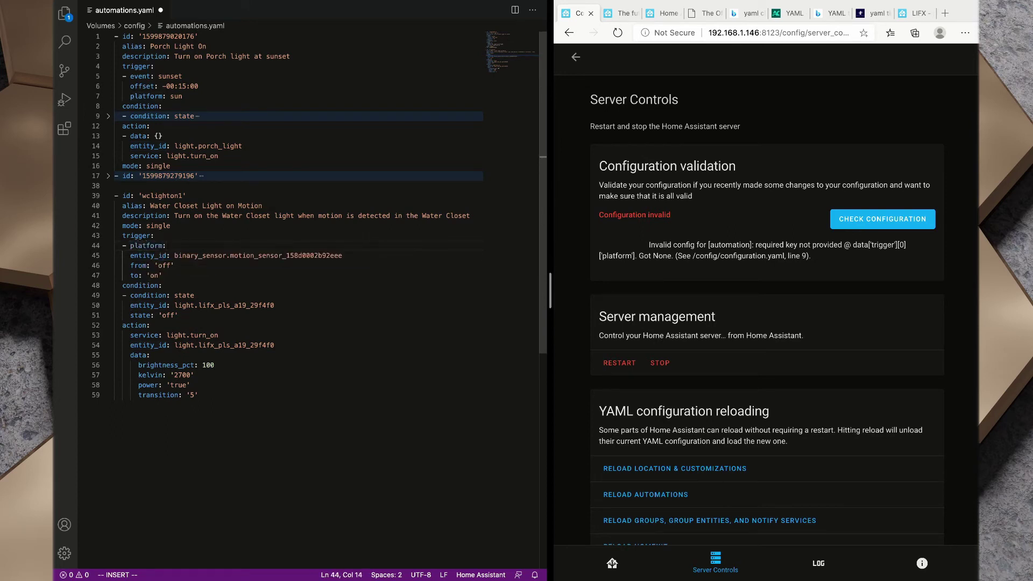
pyautogui.write(' state')
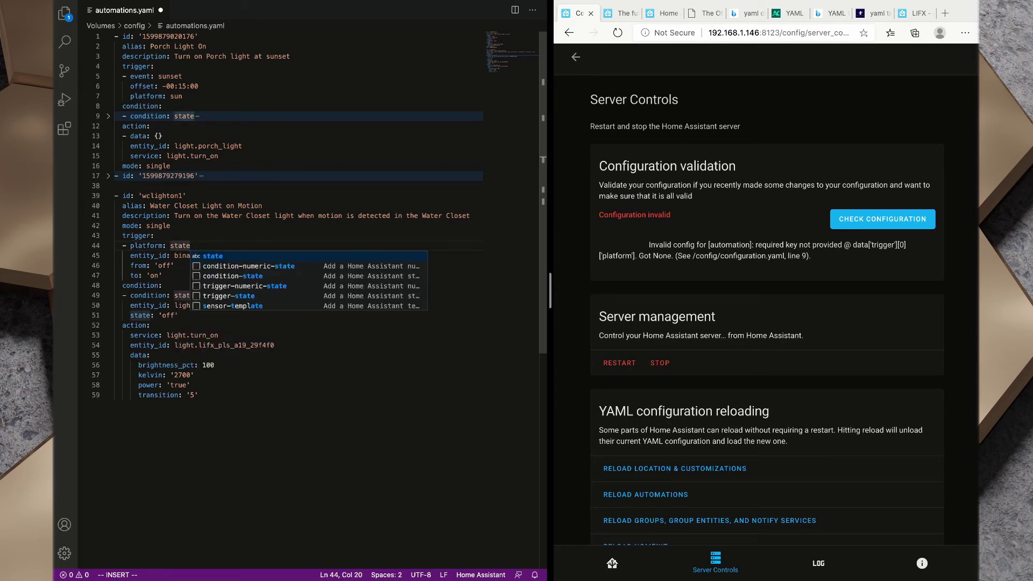
# - Save automations.yaml and run the Home Assistant configuration check again
pyautogui.click(171, 226)
pyautogui.press('super+s')
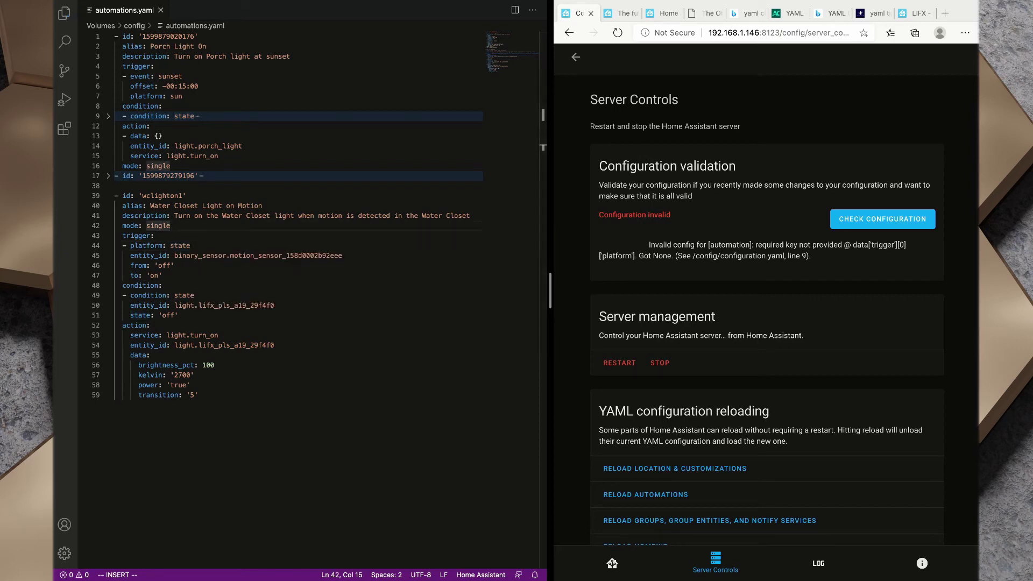
pyautogui.click(882, 219)
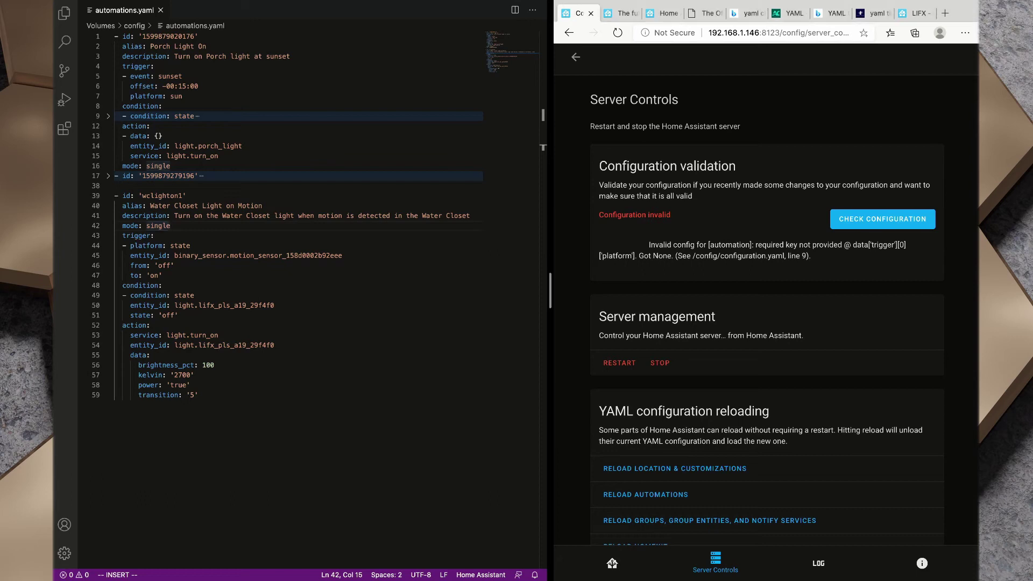
pyautogui.click(882, 219)
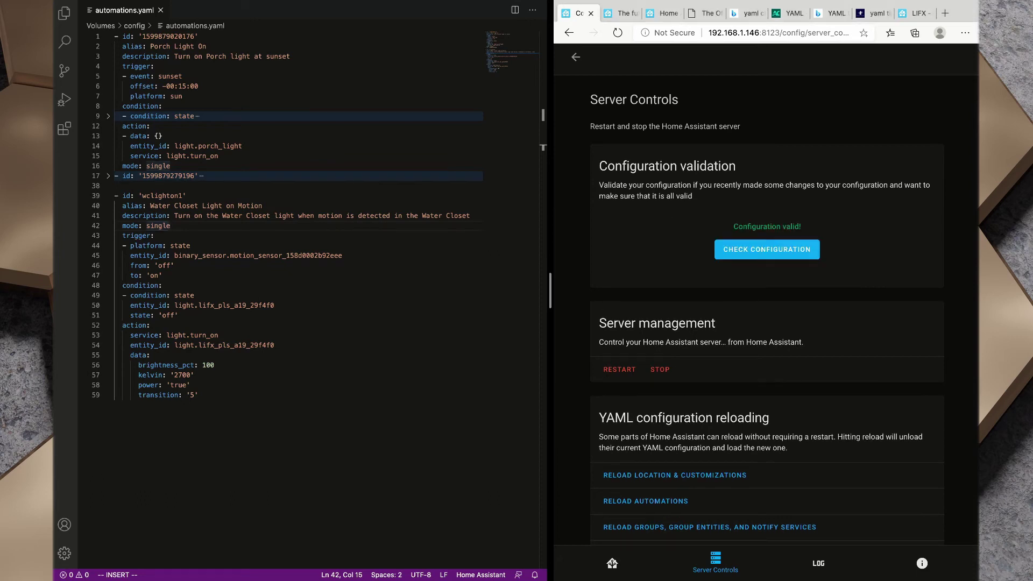
# - Reload the automations from the YAML configuration reloading section of Server Controls
pyautogui.scroll(-3, 767, 309)
pyautogui.scroll(2, 767, 310)
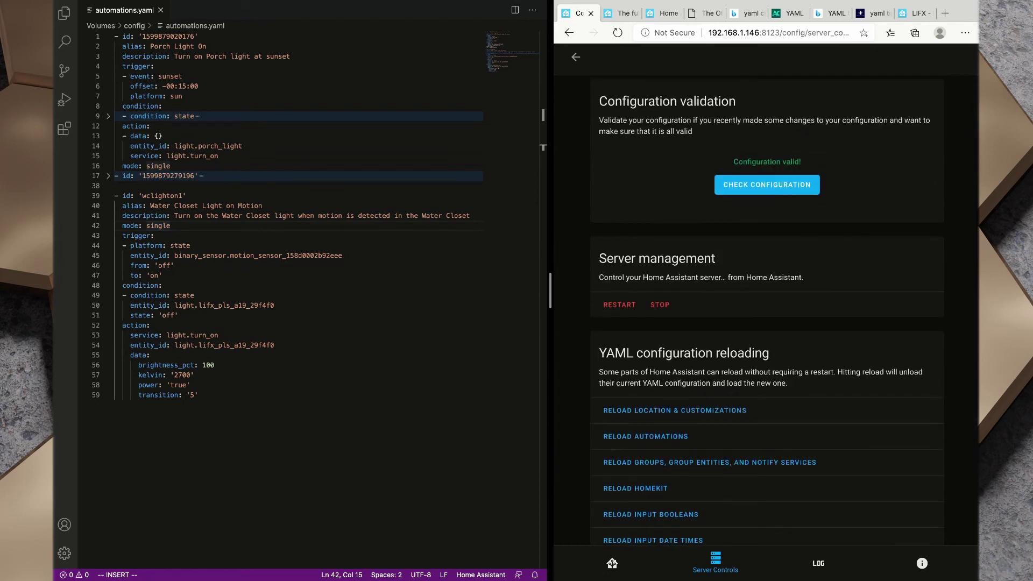
pyautogui.scroll(-2, 767, 310)
pyautogui.scroll(-2, 767, 309)
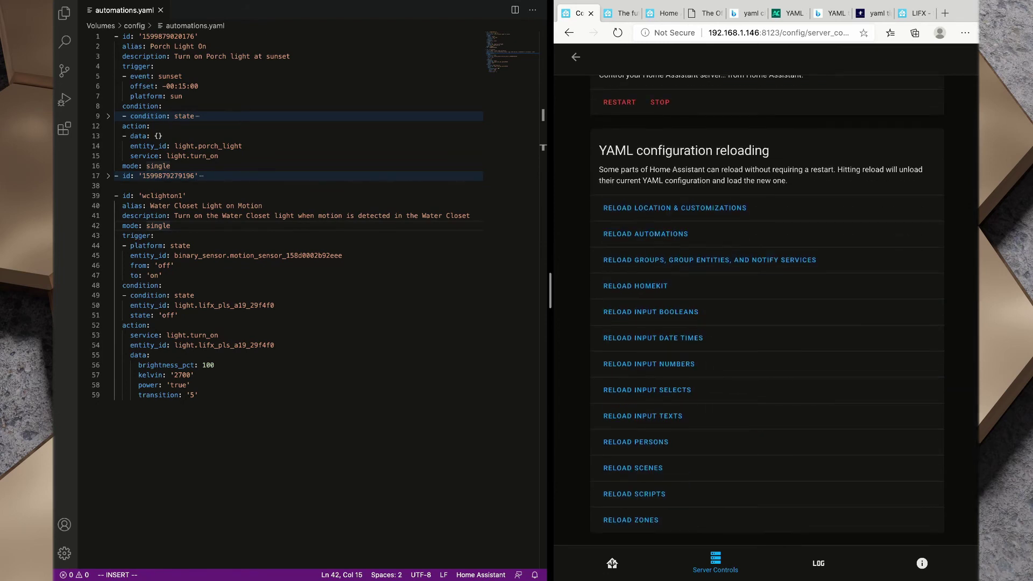
pyautogui.moveTo(599, 150); pyautogui.dragTo(770, 150)
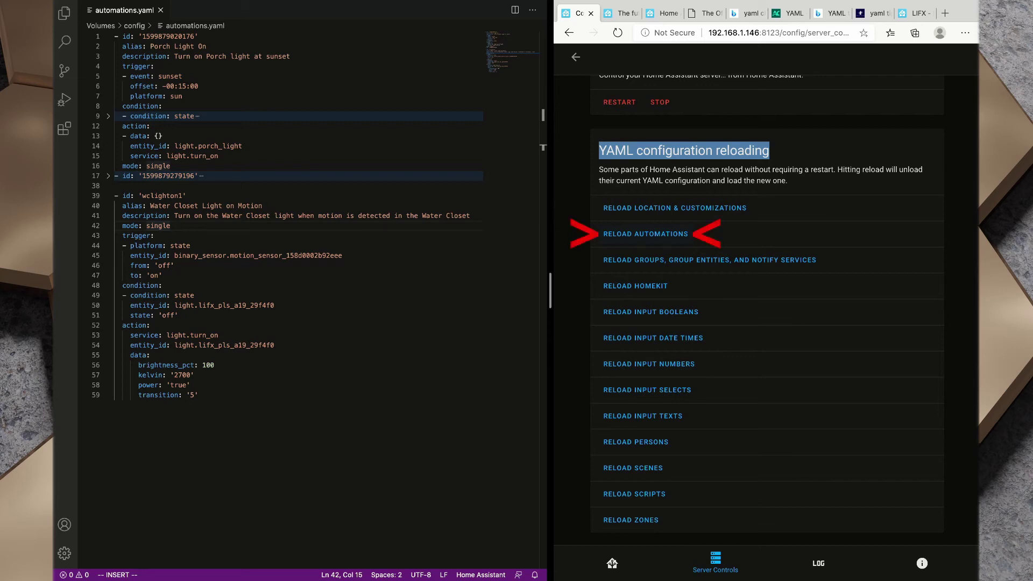
pyautogui.click(645, 234)
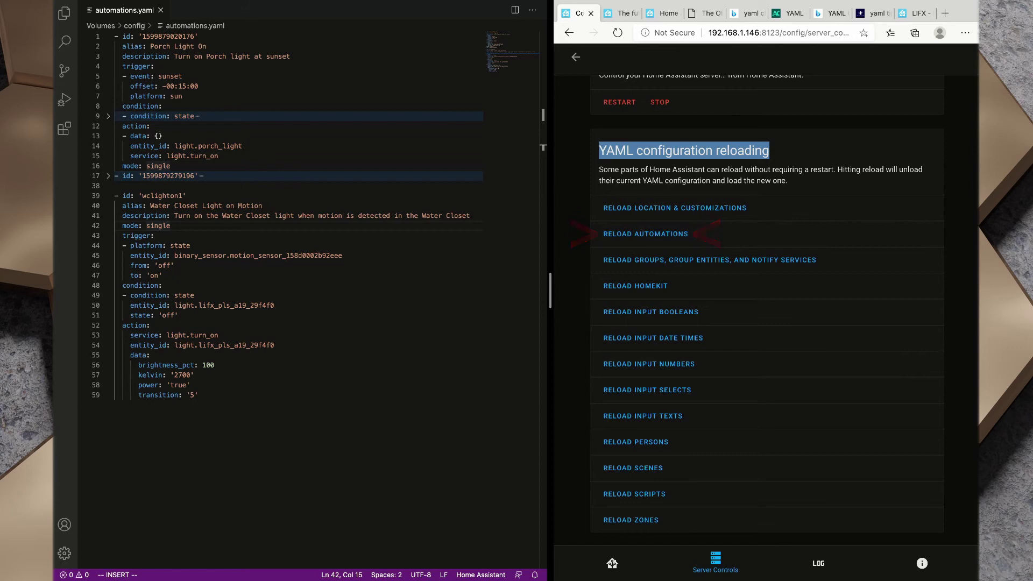
# - Return to the configuration page, open the automations list and check the Water Closet Light on Motion entry
pyautogui.click(612, 563)
pyautogui.click(576, 57)
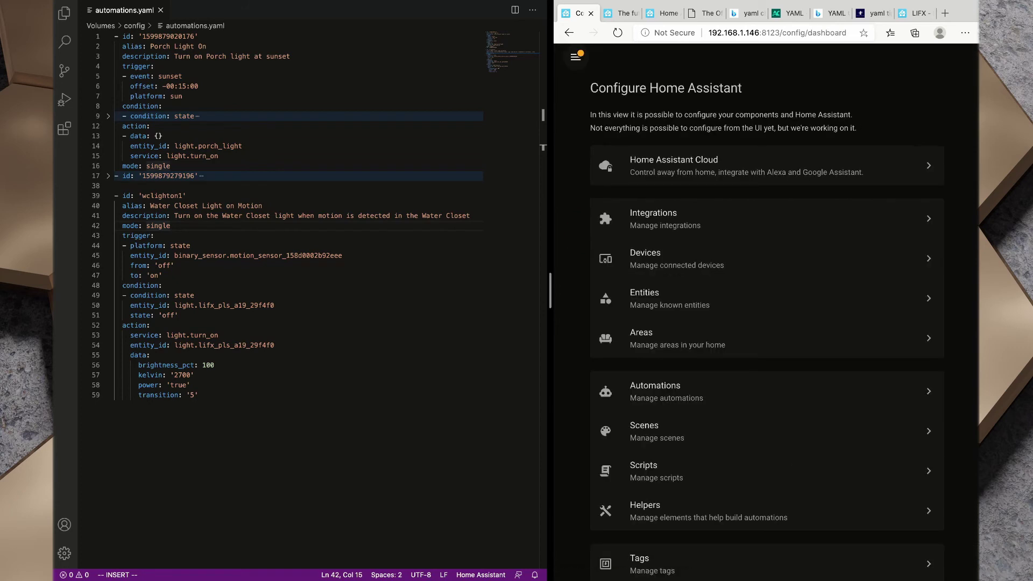
pyautogui.click(673, 391)
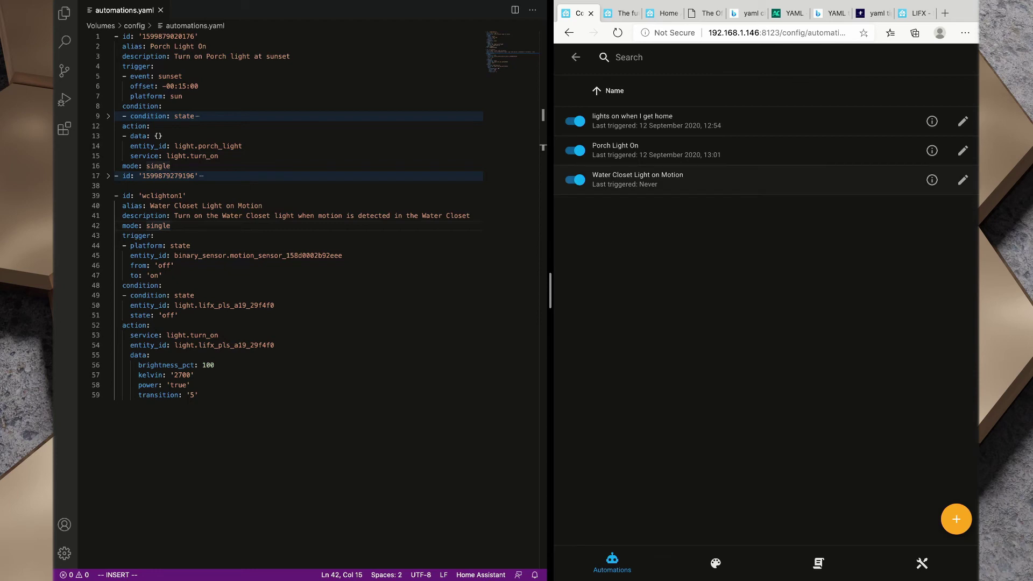
pyautogui.moveTo(602, 175); pyautogui.dragTo(658, 184)
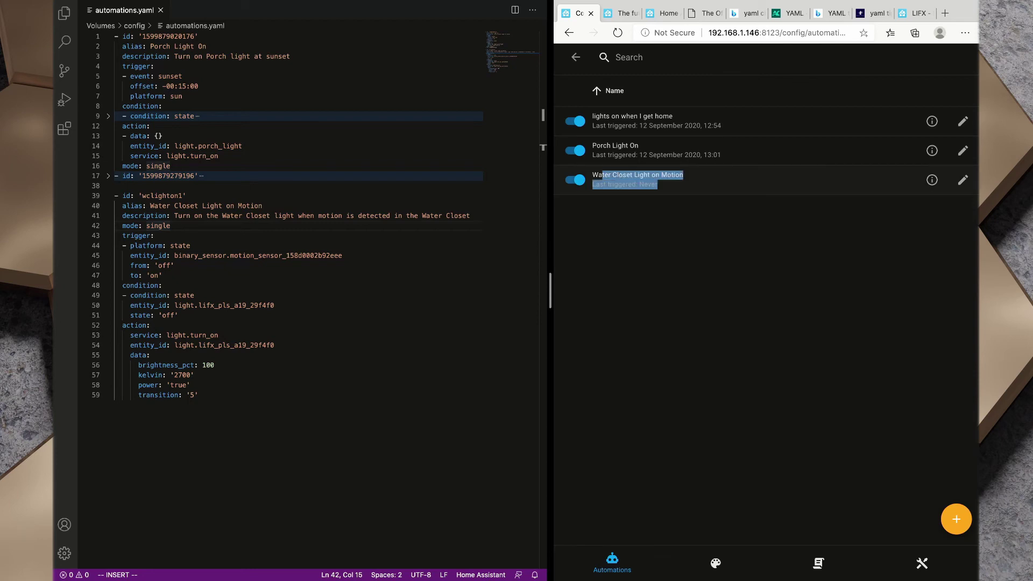
pyautogui.click(658, 180)
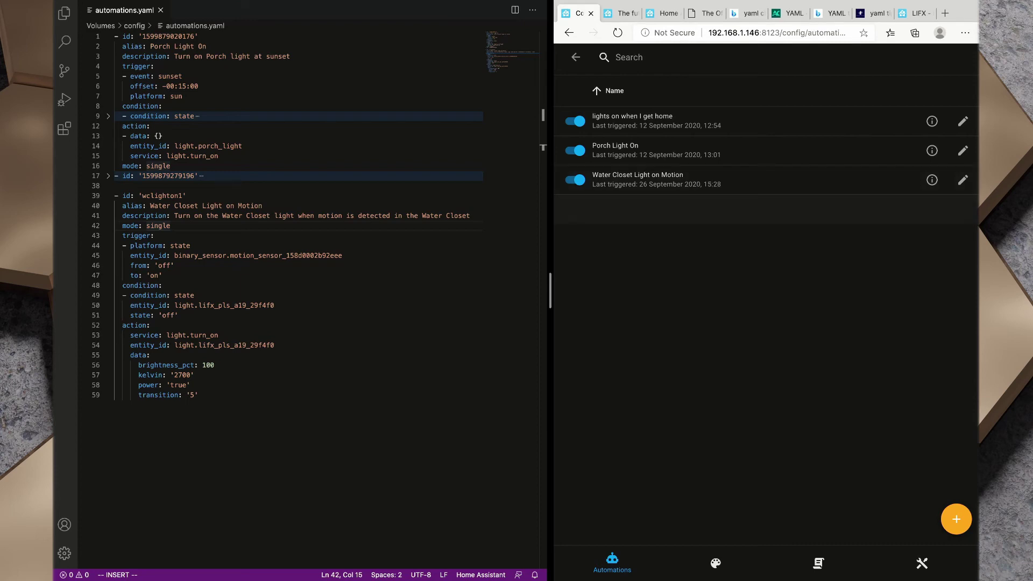
# - Open Water Closet Light on Motion in the automation editor and compare its trigger, condition and action settings with the YAML
pyautogui.moveTo(722, 184)
pyautogui.mouseDown()
pyautogui.moveTo(610, 184)
pyautogui.moveTo(722, 187)
pyautogui.mouseUp()
pyautogui.click(963, 180)
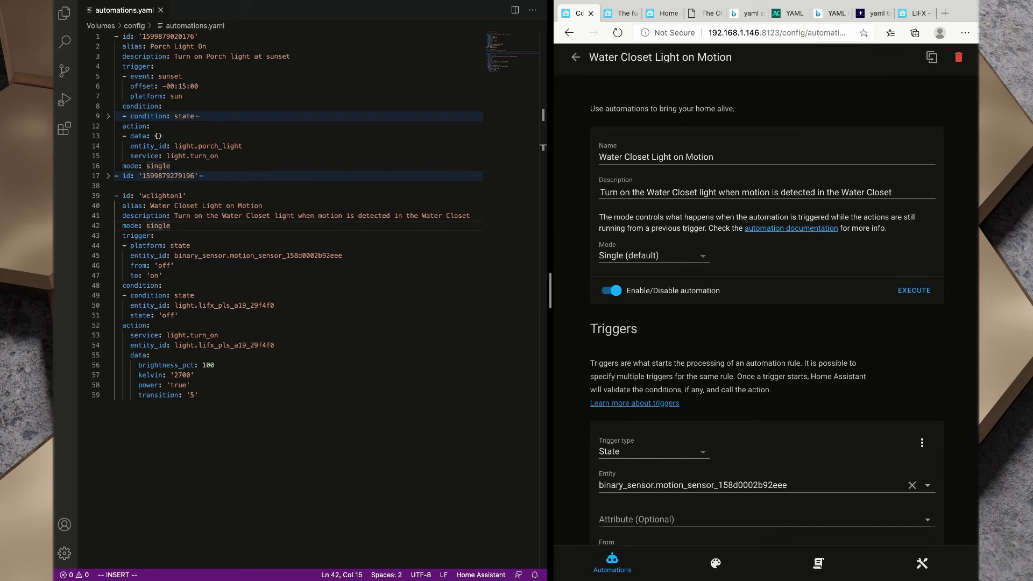
pyautogui.moveTo(166, 205); pyautogui.dragTo(268, 215)
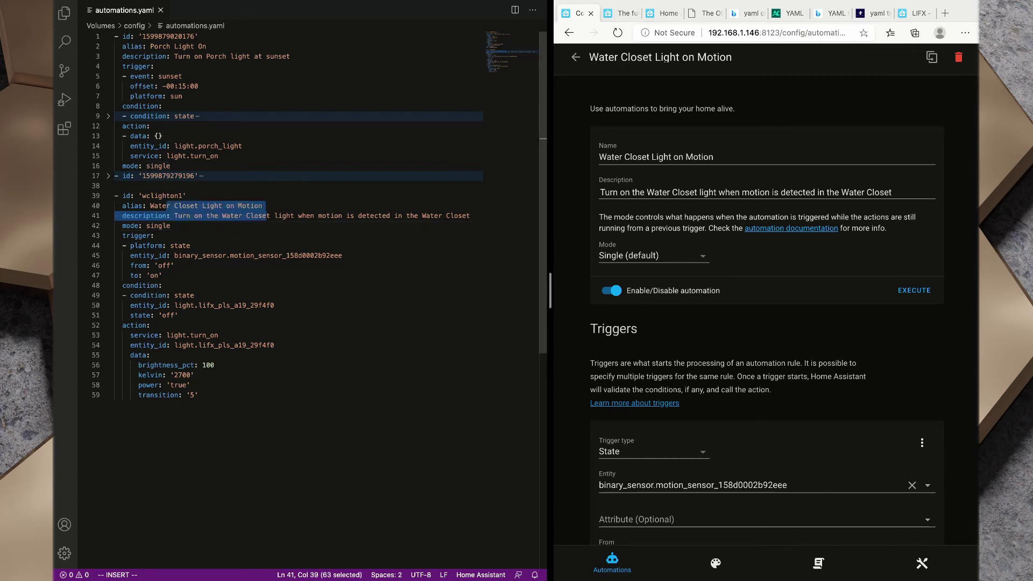
pyautogui.press('Down')
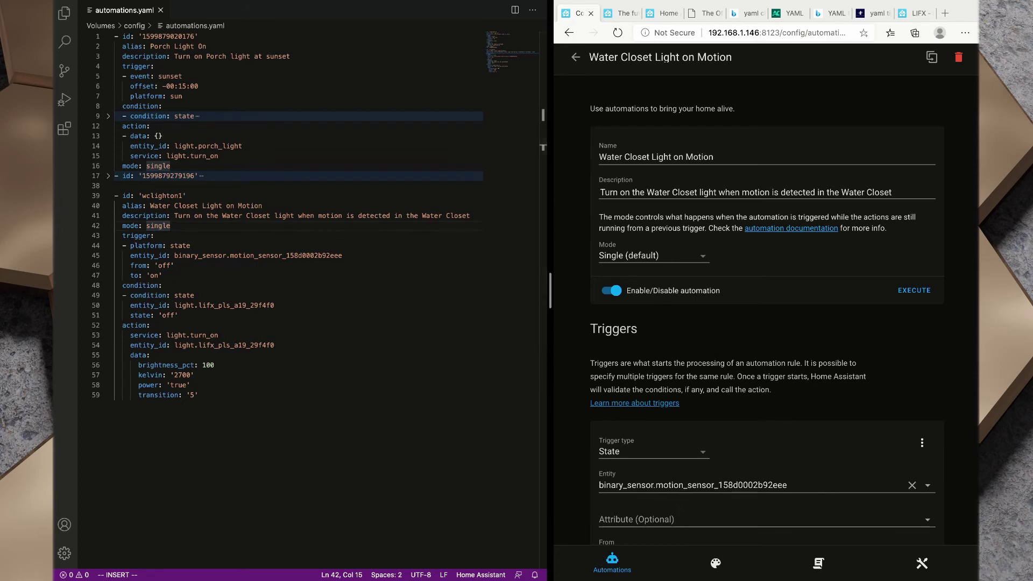
pyautogui.scroll(-4, 767, 313)
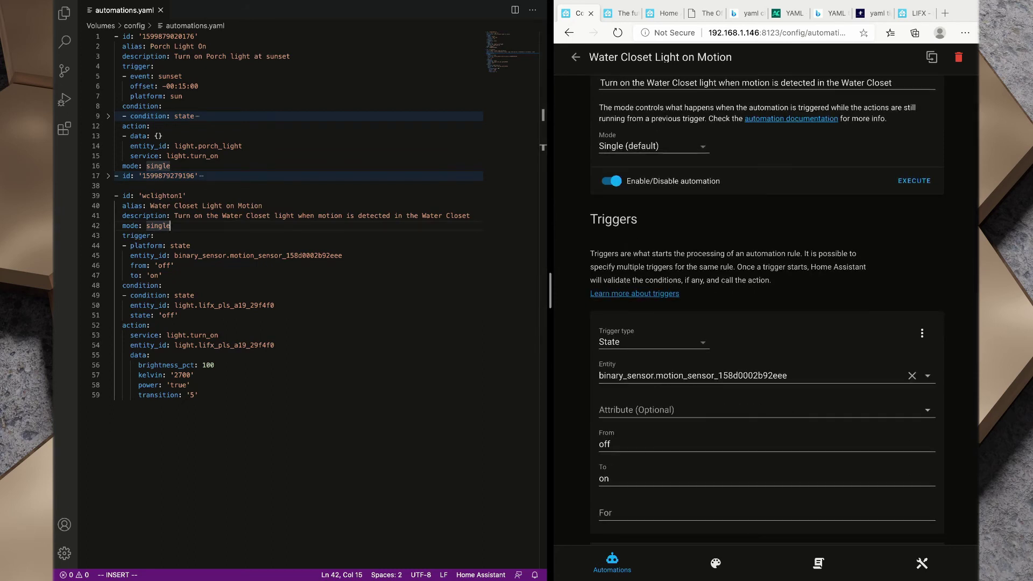
pyautogui.scroll(-3, 767, 314)
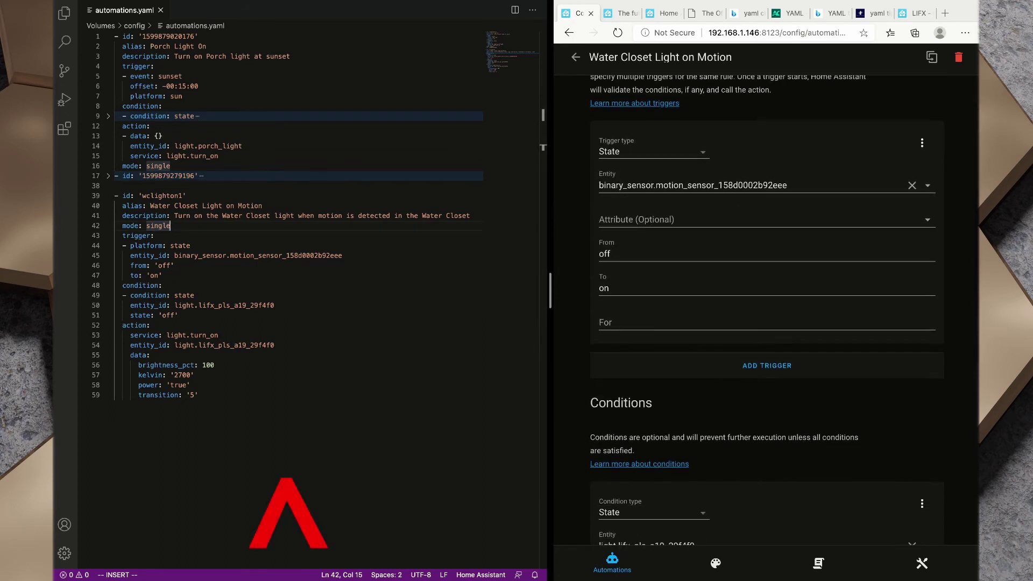
pyautogui.scroll(-3, 766, 314)
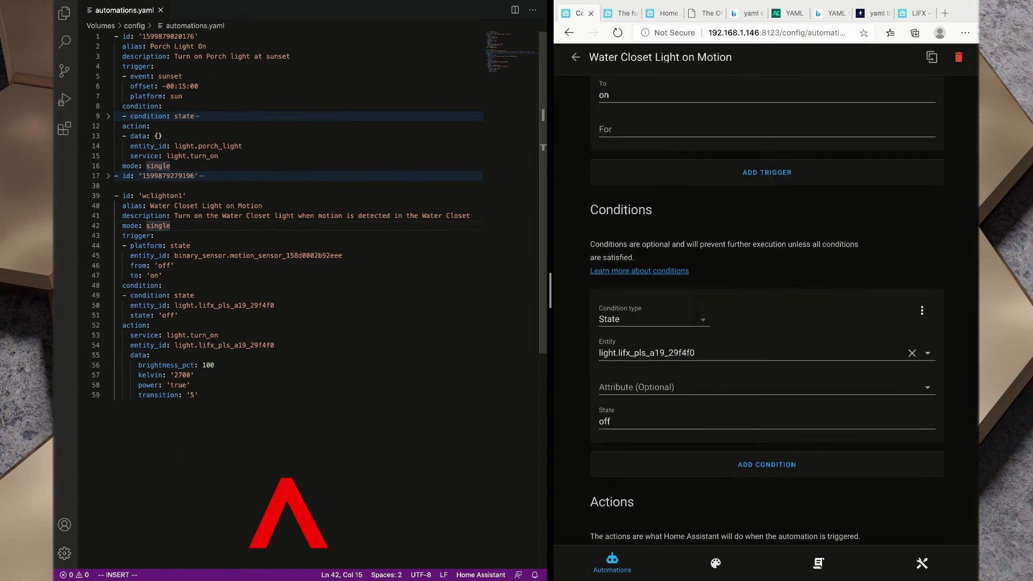
pyautogui.scroll(-5, 767, 314)
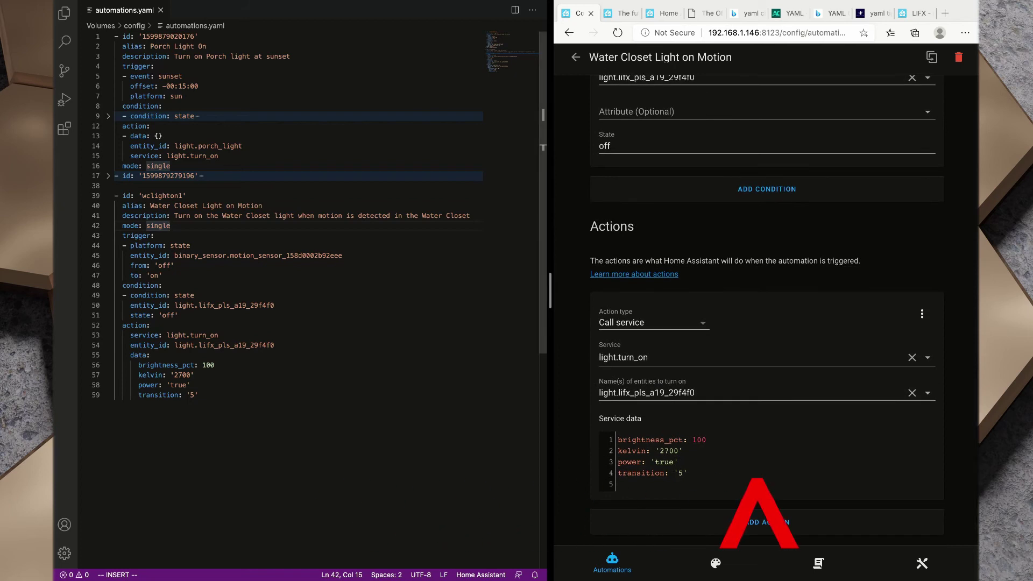
pyautogui.moveTo(138, 366); pyautogui.dragTo(198, 395)
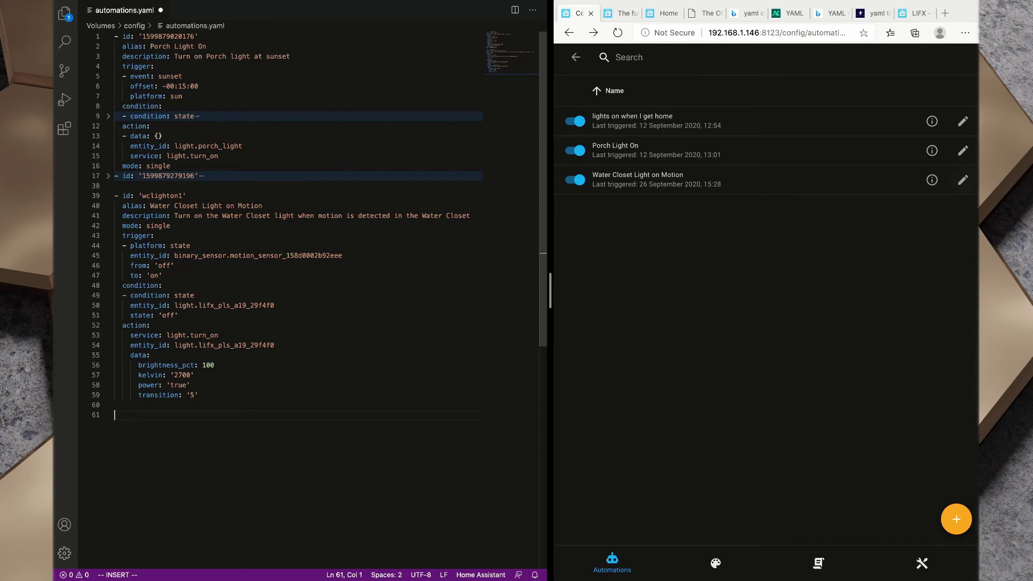
# - Start a new automation below the first with id 'wclightoff1' and alias Water Clost light OFF after No Motion for 10 minutes
pyautogui.write('- id: ')
pyautogui.write("'")
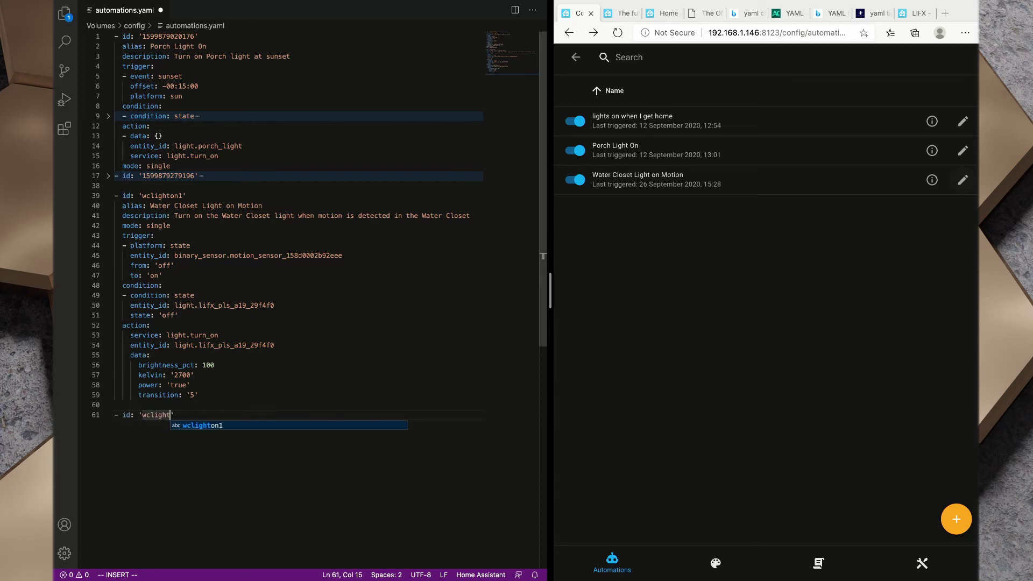
pyautogui.write("wclightoff1'")
pyautogui.press('Return')
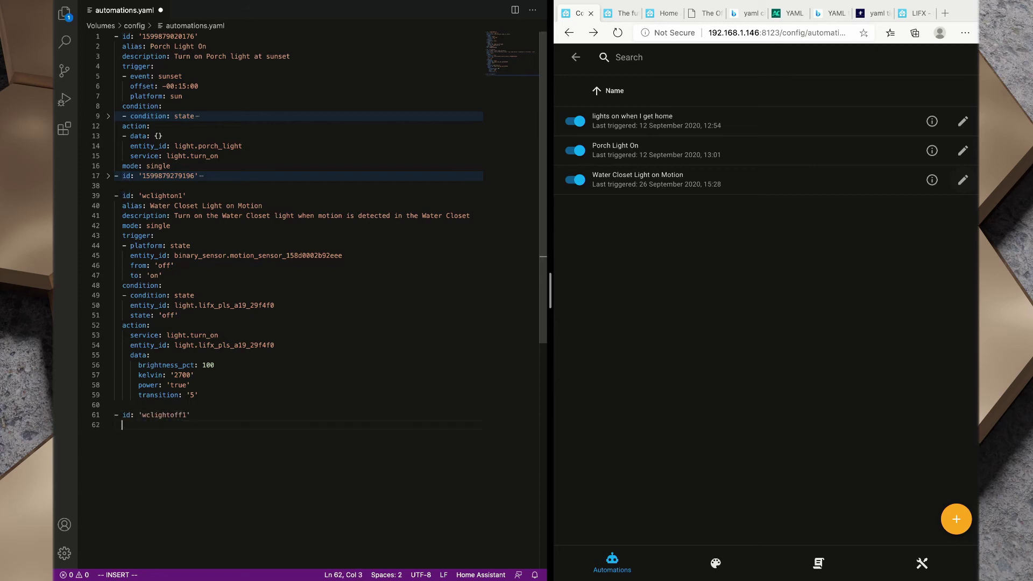
pyautogui.write('alias: Water Clost light o')
pyautogui.press('BackSpace')
pyautogui.write('OFF after No Motion for 10 minutes')
pyautogui.press('Return')
# - Add the description "Turn off the Water Closet Light if No mothion for 10 minutes" and shorten the alias to "Water Closet light OFF"
pyautogui.write('description "')
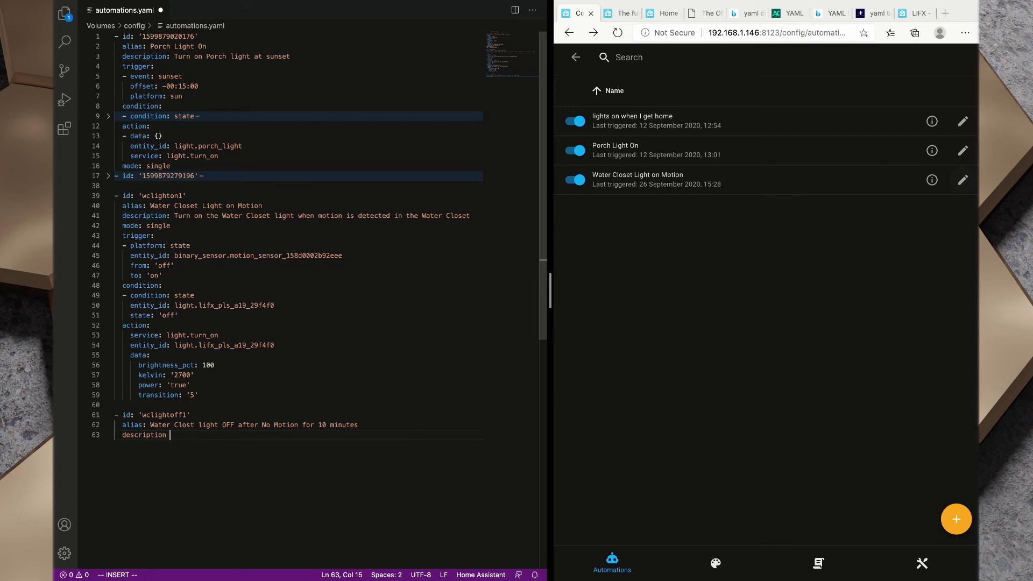
pyautogui.press('BackSpace')
pyautogui.press('BackSpace')
pyautogui.write(': Turn of')
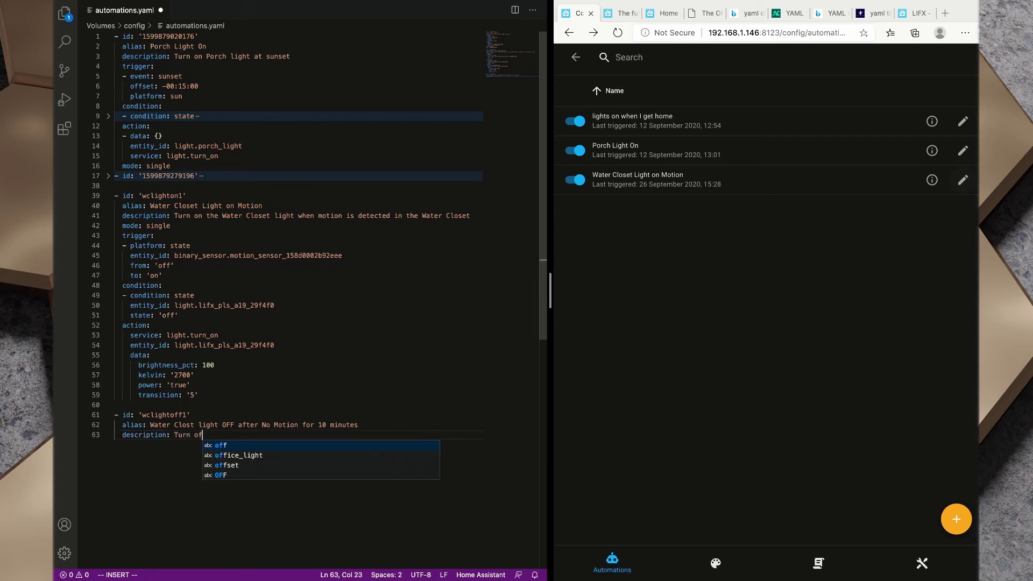
pyautogui.write('f the Water Cl')
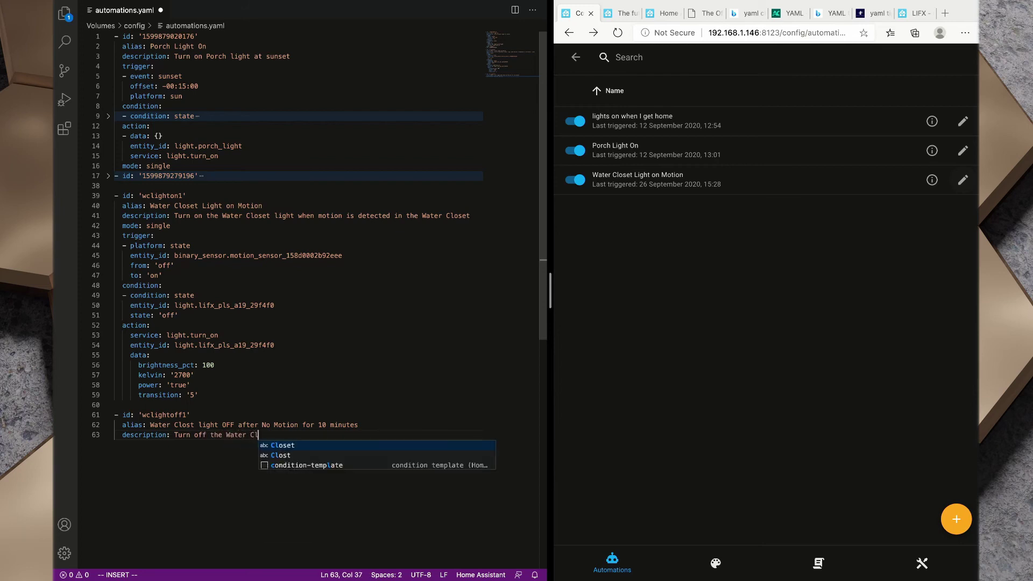
pyautogui.write('oste Light if ')
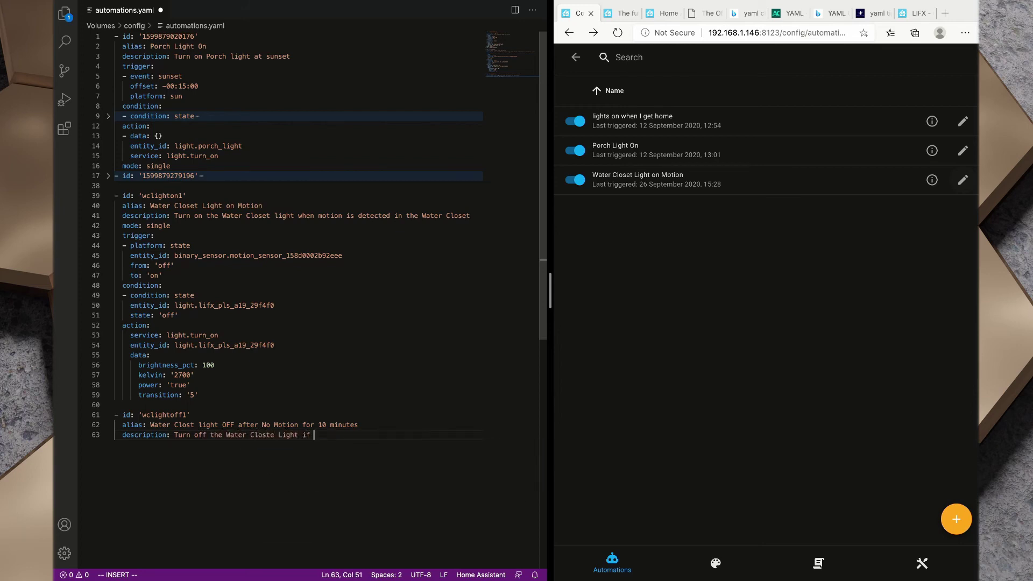
pyautogui.write('No mothion for 10 minutes')
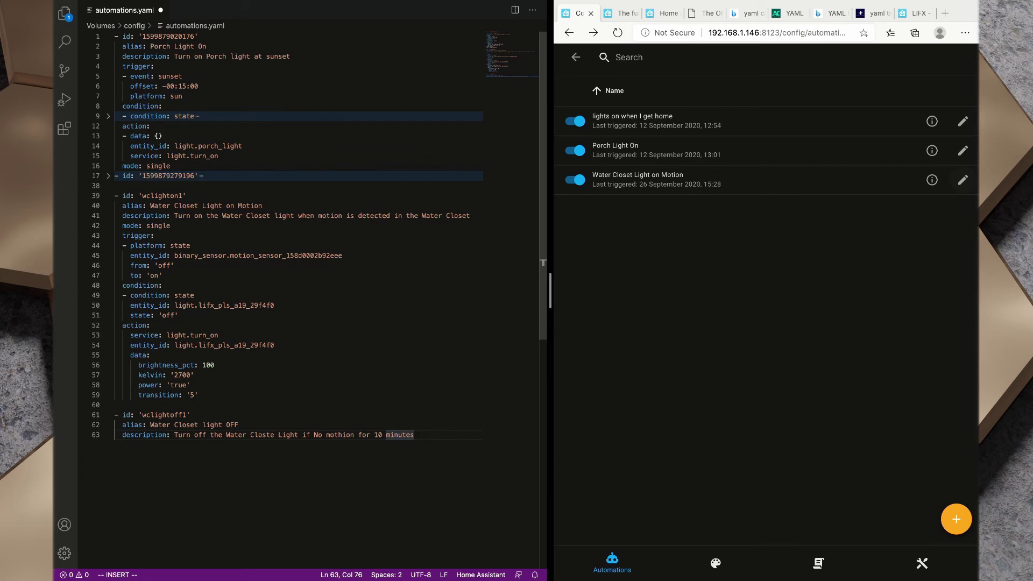
pyautogui.click(270, 435)
pyautogui.press('BackSpace')
pyautogui.press('Right')
pyautogui.write('t')
pyautogui.press('End')
# - Set the wclightoff1 automation's mode to single and start its trigger section
pyautogui.press('Return')
pyautogui.write('mode:')
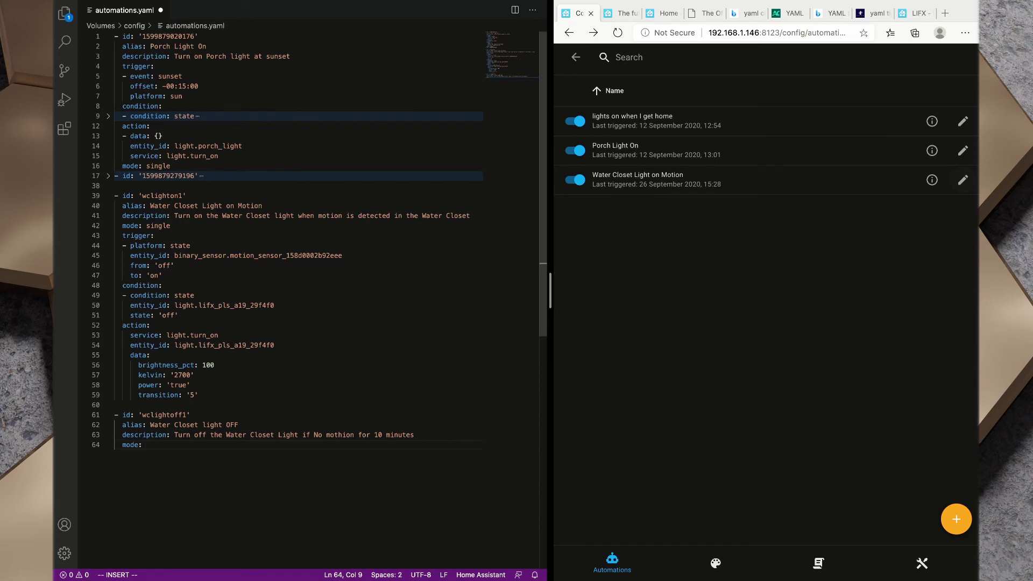
pyautogui.hotkey('ctrl', 'space')
pyautogui.write('single')
pyautogui.press('Return')
pyautogui.write('trigger:')
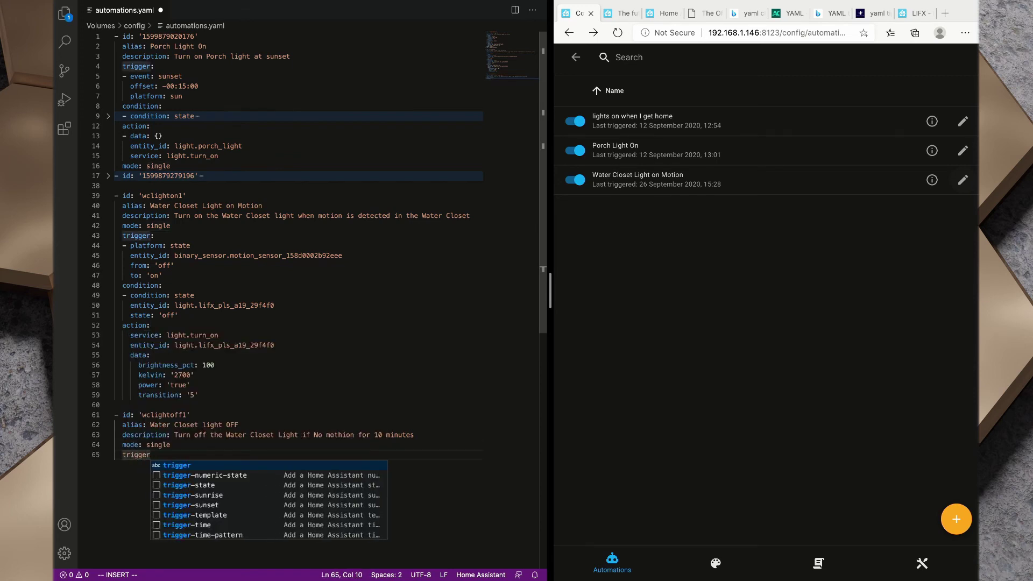
# - Add a trigger list item with 'platform: state' to the wclightoff1 automation
pyautogui.press('Return')
pyautogui.write('- ')
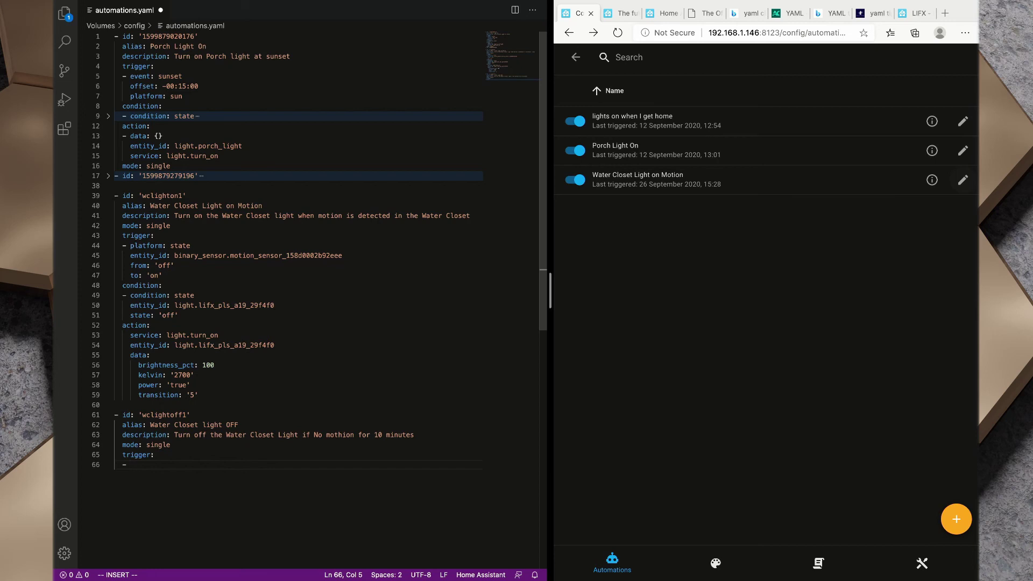
pyautogui.write('platform')
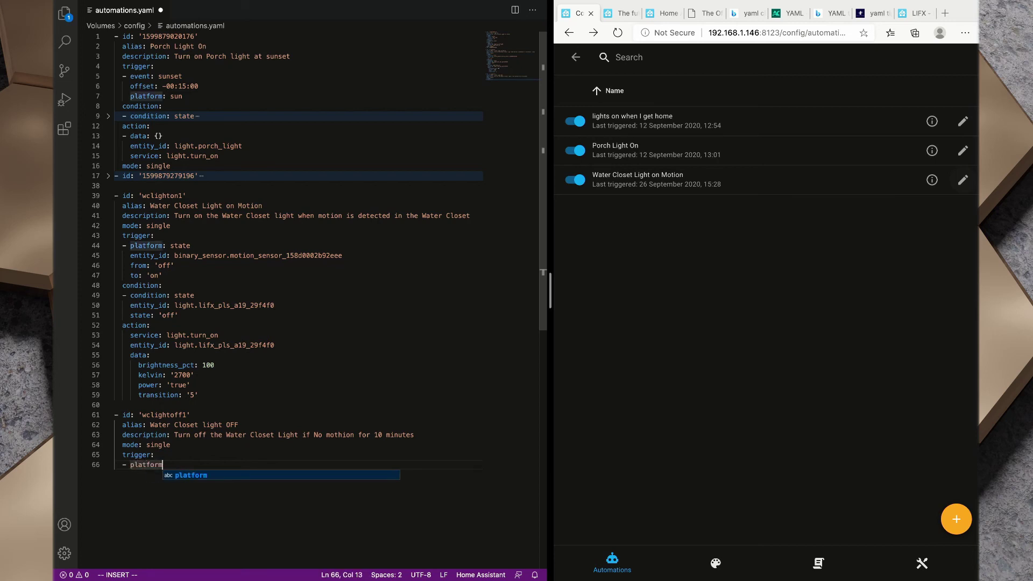
pyautogui.write(': state')
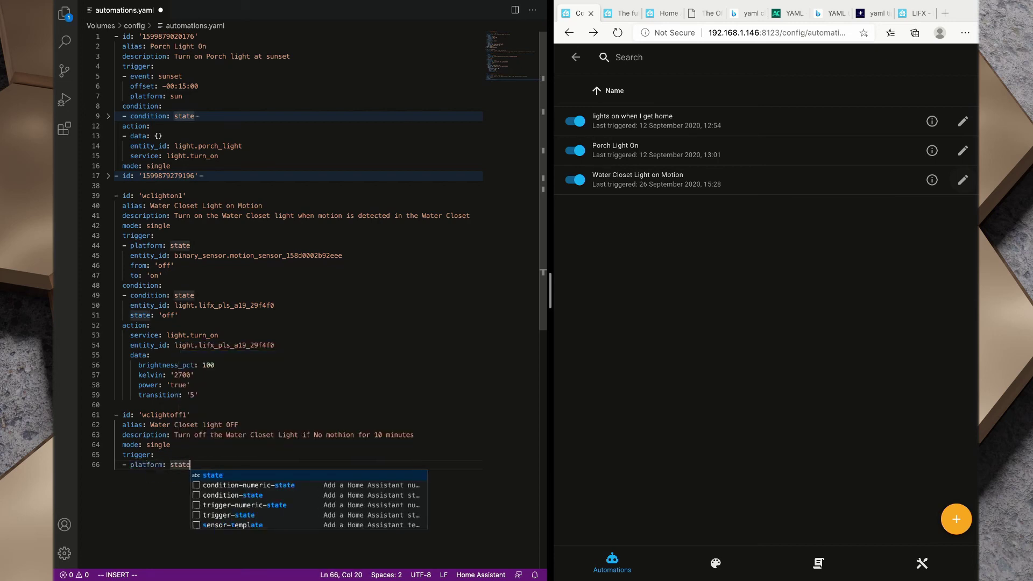
pyautogui.press('Escape')
pyautogui.press('Return')
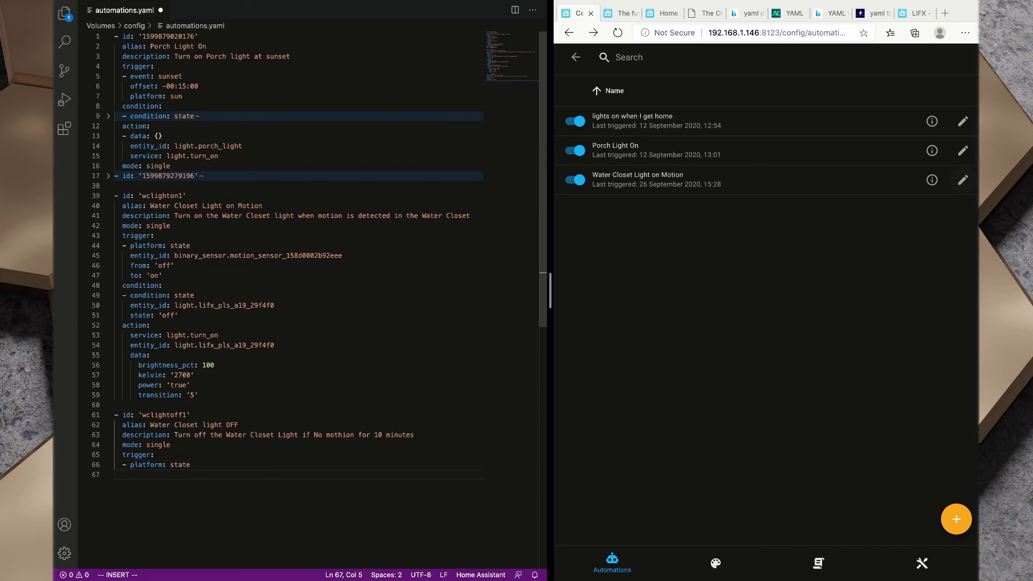
# - Copy the motion sensor entity_id line, binary_sensor.motion_sensor_158d0002b92eee, from the first automation's trigger into the wclightoff1 trigger
pyautogui.moveTo(343, 256); pyautogui.dragTo(131, 256)
pyautogui.press('super+c')
pyautogui.click(130, 474)
pyautogui.press('i')
pyautogui.press('super+v')
pyautogui.press('Tab')
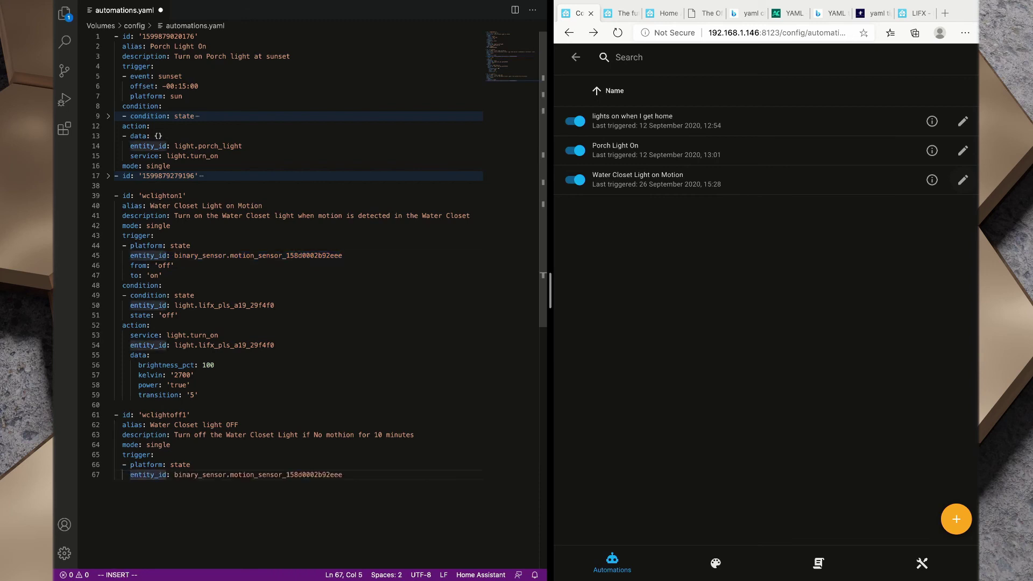
pyautogui.press('End')
pyautogui.press('Return')
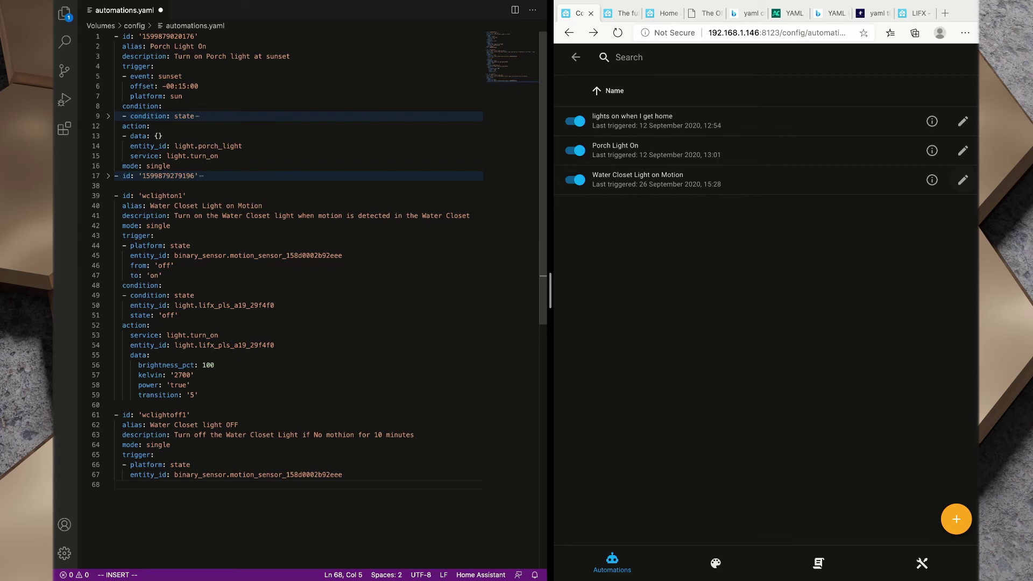
# - Make the trigger fire when the sensor goes to 'off' for 00:10:00
pyautogui.write("to: 'off'")
pyautogui.press('Return')
pyautogui.write('for: ')
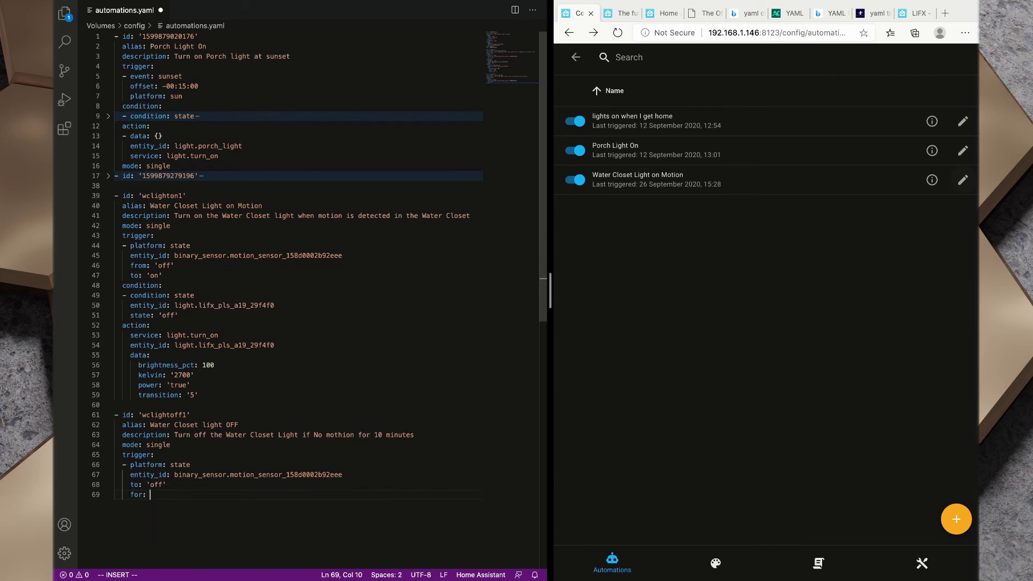
pyautogui.write('00:10:00')
pyautogui.moveTo(131, 485); pyautogui.dragTo(167, 485)
pyautogui.press('Down')
# - Add a '- condition:' line below the wclightoff1 trigger, followed by an indented 'condition: state' line
pyautogui.press('End')
pyautogui.press('Return')
pyautogui.press('BackSpace')
pyautogui.write('- con')
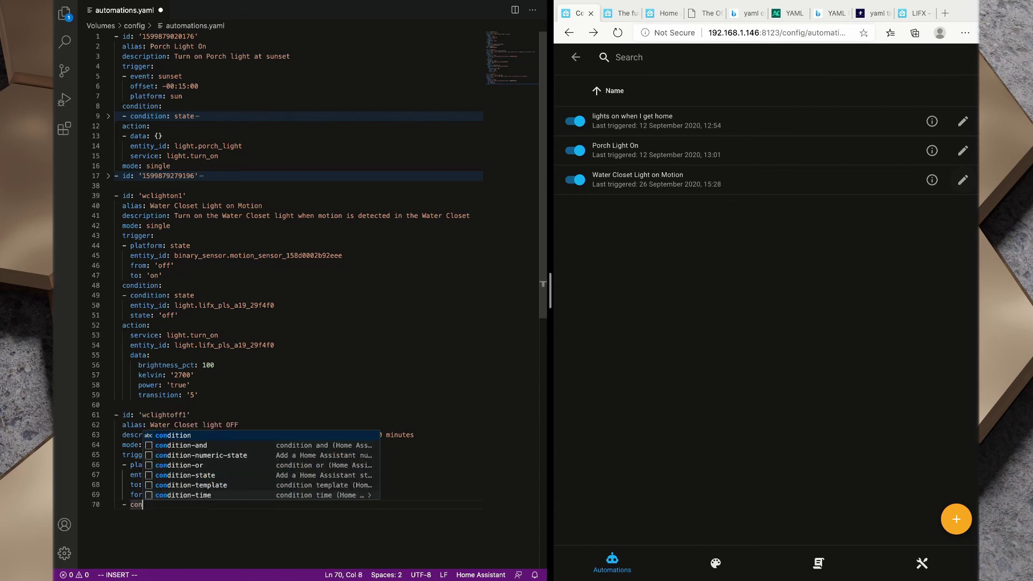
pyautogui.write('dition:')
pyautogui.press('Return')
pyautogui.write('cont')
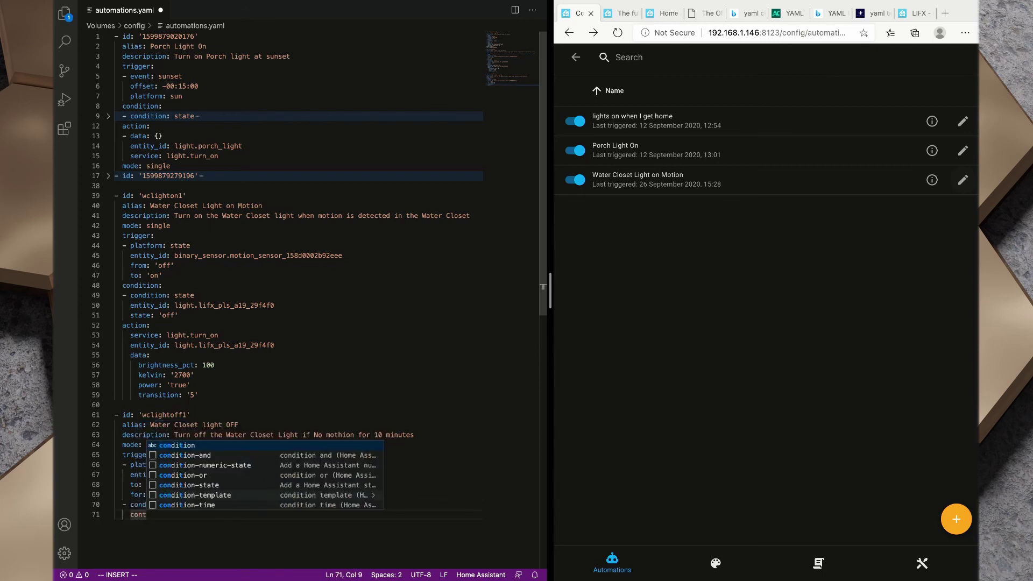
pyautogui.press('BackSpace')
pyautogui.write('dition: ')
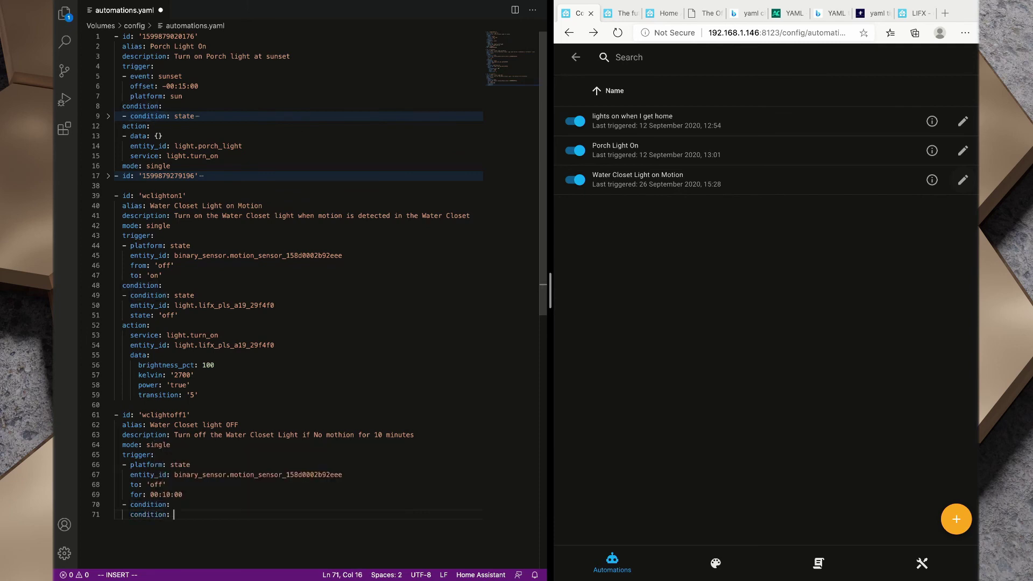
pyautogui.write('state')
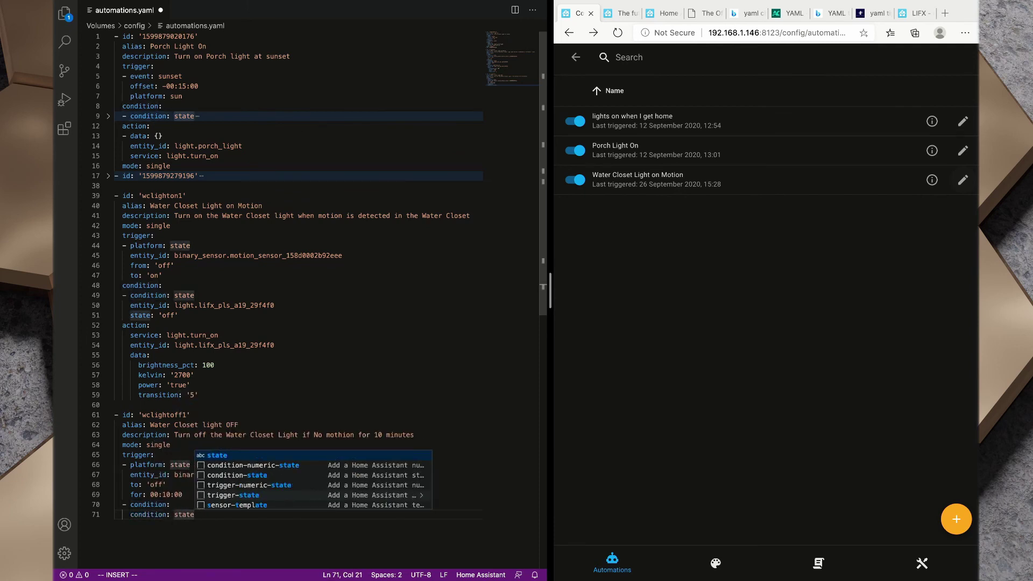
pyautogui.press('Escape')
pyautogui.press('Return')
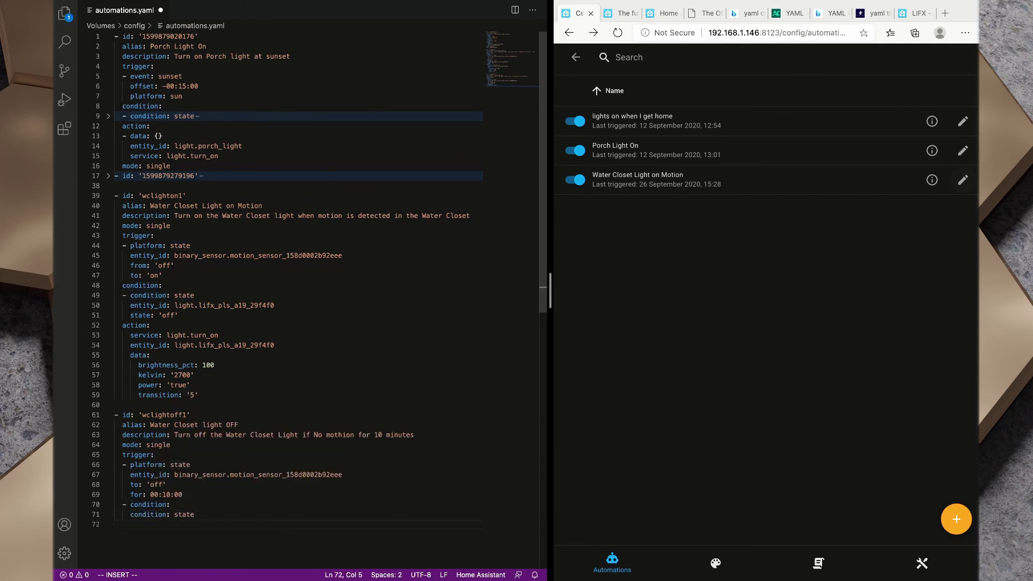
# - Add an entity_id line to the condition, using light.lifx_pls_a19_29f4f0 copied from the first automation's action
pyautogui.write('endit')
pyautogui.press('BackSpace')
pyautogui.press('BackSpace')
pyautogui.press('BackSpace')
pyautogui.press('BackSpace')
pyautogui.press('BackSpace')
pyautogui.write('ent')
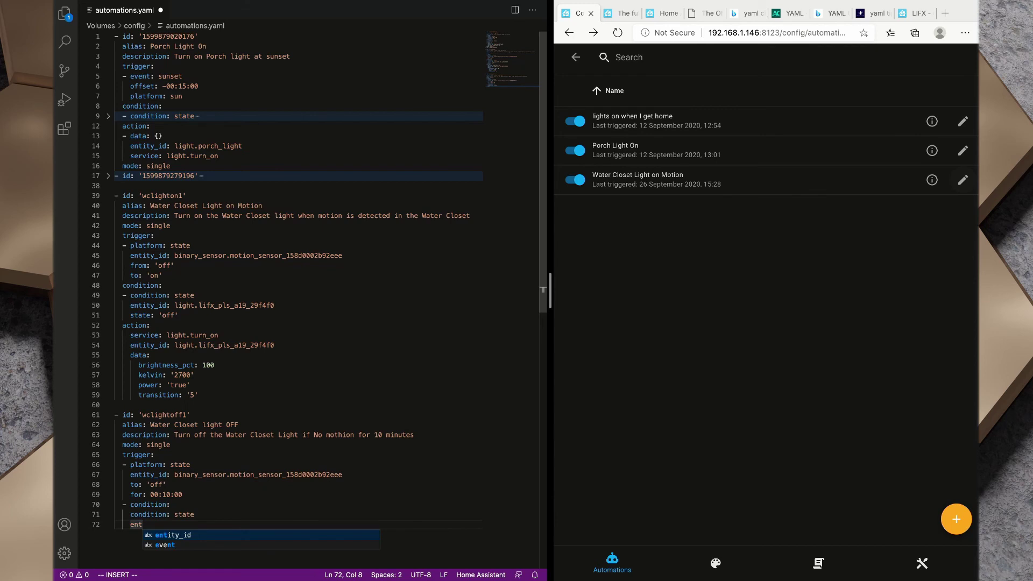
pyautogui.press('Tab')
pyautogui.write(':')
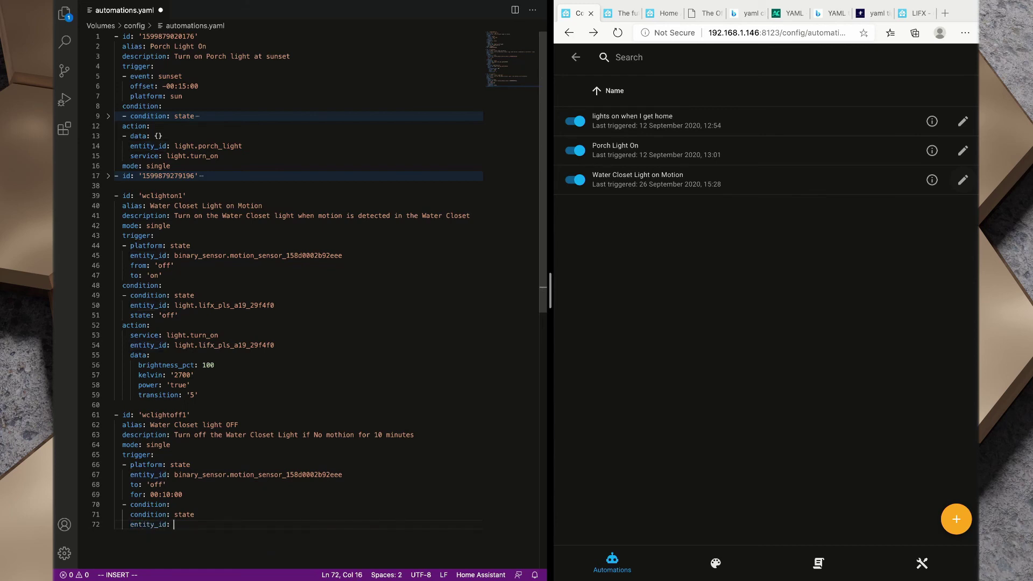
pyautogui.moveTo(274, 345); pyautogui.dragTo(174, 345)
pyautogui.press('super+c')
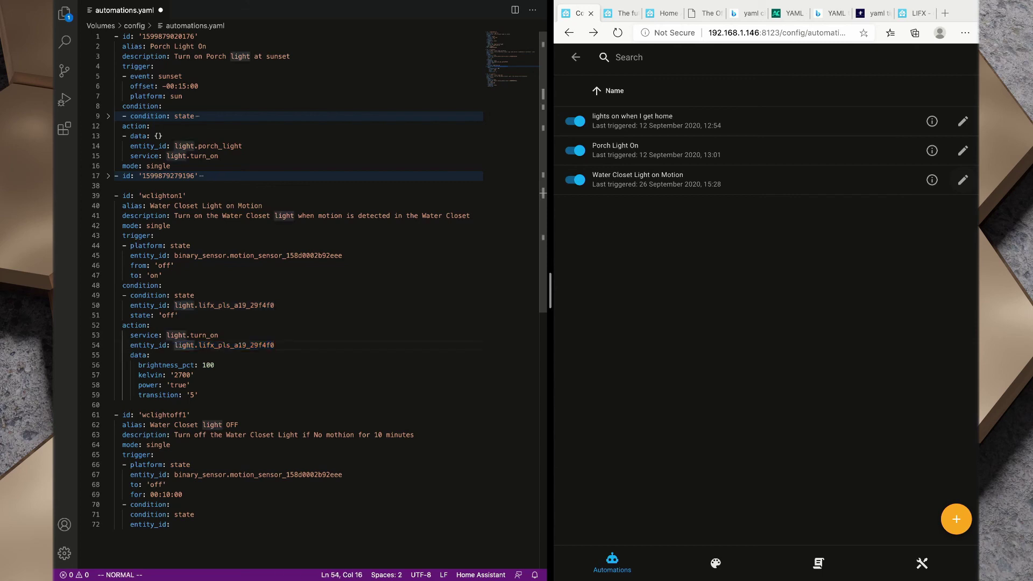
pyautogui.click(173, 525)
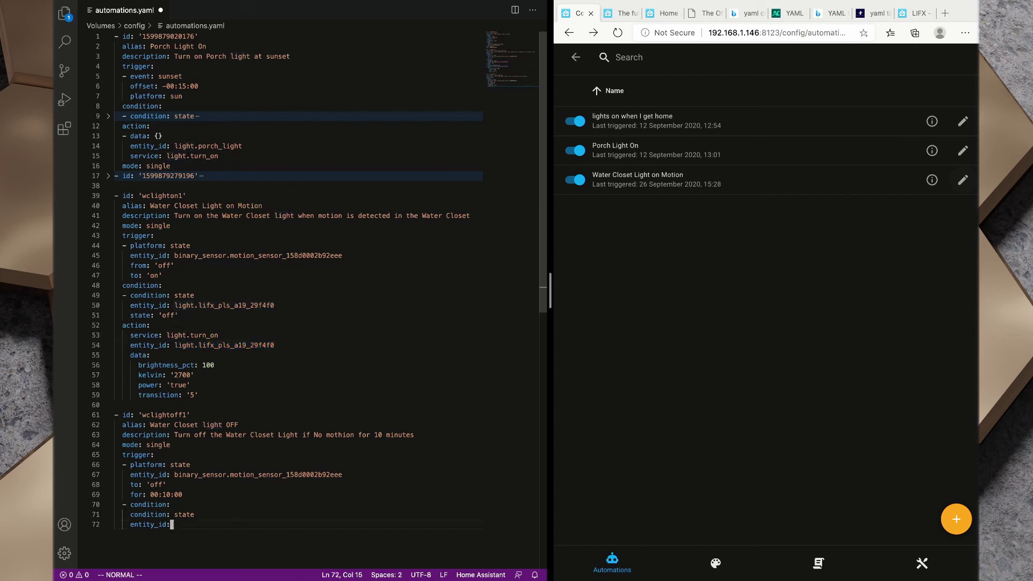
pyautogui.press('a')
pyautogui.press('super+v')
pyautogui.press('Return')
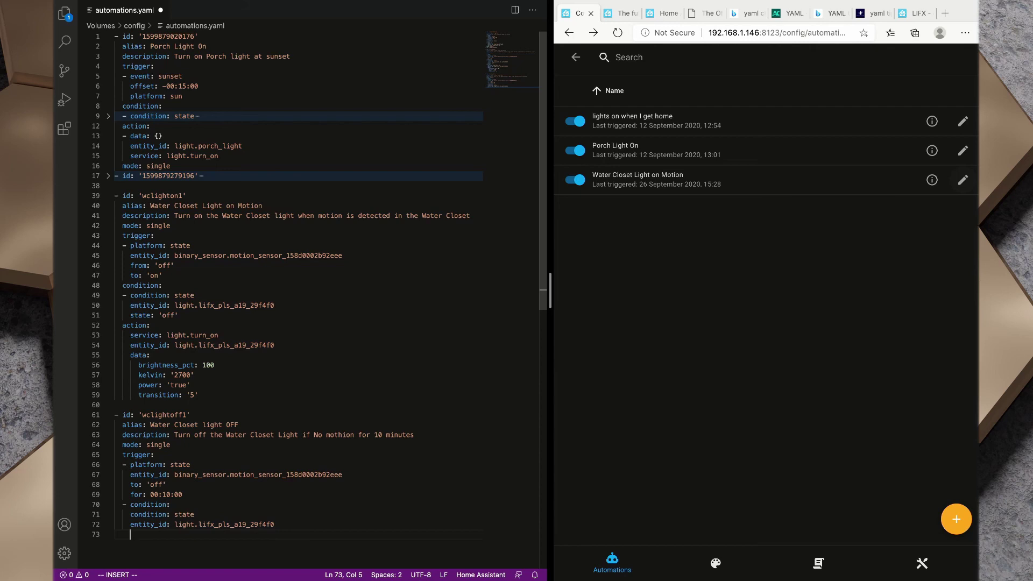
# - Complete the condition with state: 'on' and check it against the trigger's 'off' value
pyautogui.write('state')
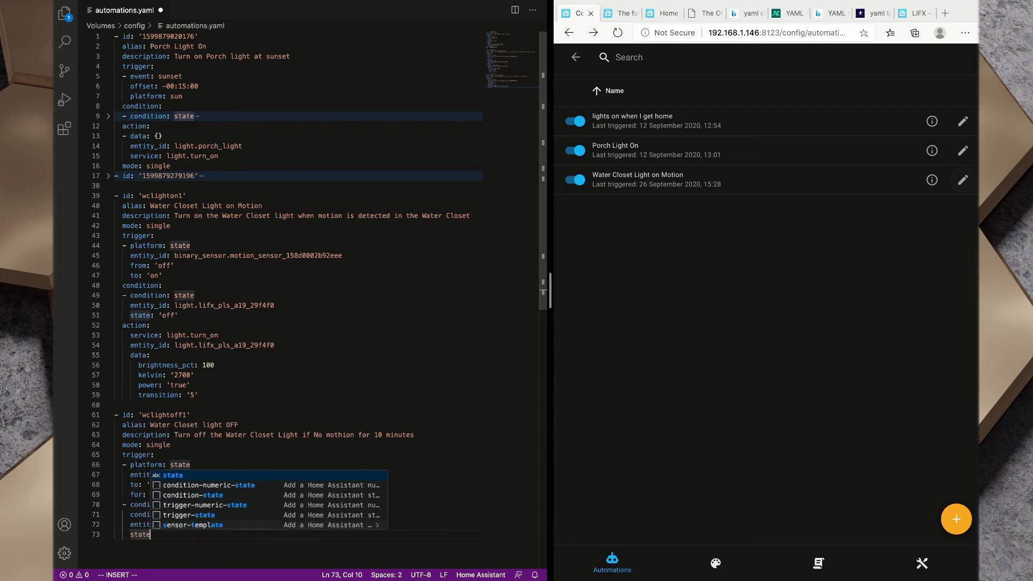
pyautogui.write(": 'on'")
pyautogui.press('Return')
pyautogui.moveTo(170, 464); pyautogui.dragTo(209, 475)
pyautogui.click(210, 475)
pyautogui.click(147, 485)
pyautogui.hotkey('shift', 'End')
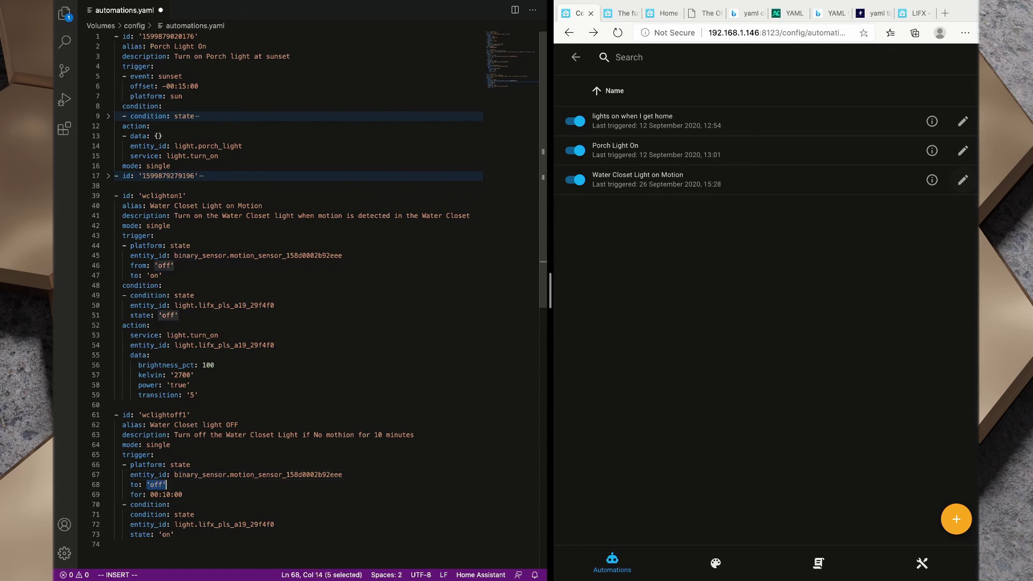
pyautogui.moveTo(174, 525)
pyautogui.mouseDown()
pyautogui.moveTo(194, 525)
pyautogui.moveTo(175, 535)
pyautogui.mouseUp()
pyautogui.click(175, 535)
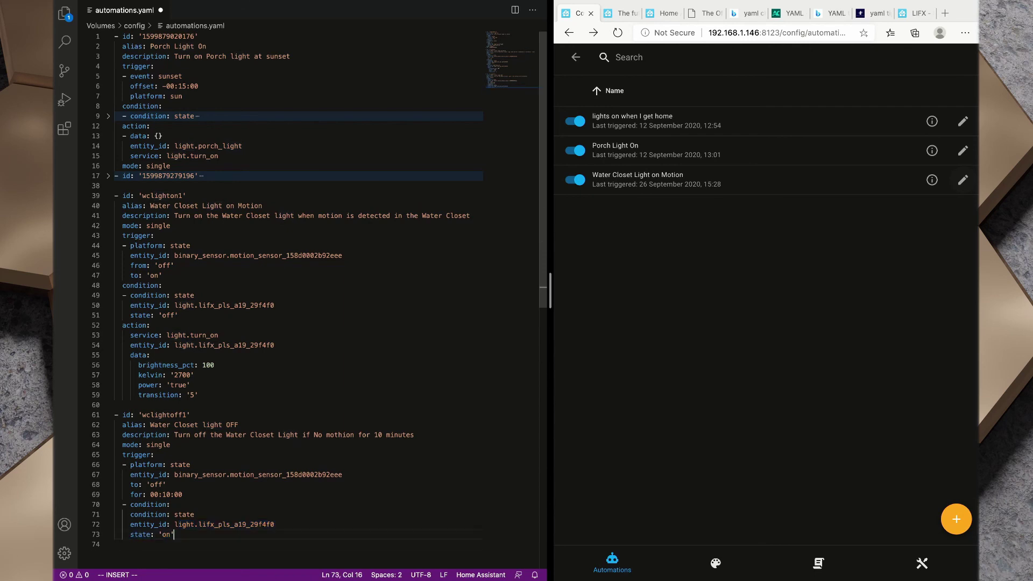
# - Add an action section below the condition, without a leading list dash
pyautogui.press('Return')
pyautogui.press('BackSpace')
pyautogui.write('- actio')
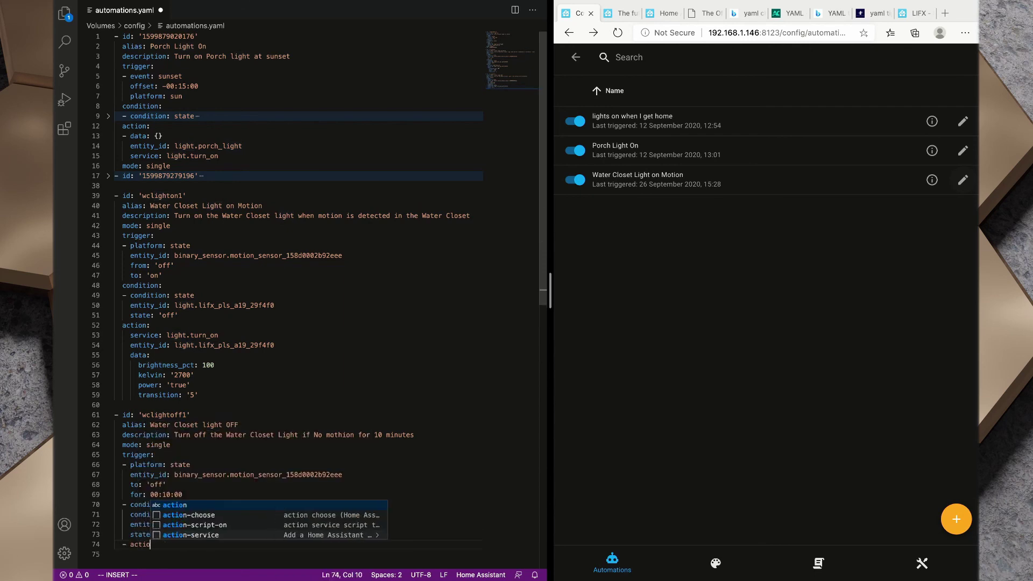
pyautogui.write('n:')
pyautogui.press('Return')
pyautogui.press('Up')
pyautogui.press('BackSpace')
pyautogui.press('BackSpace')
# - Remove the dash from the condition section heading and place it before 'condition: state' on the following line
pyautogui.press('Up')
pyautogui.press('Up')
pyautogui.press('Up')
pyautogui.press('Up')
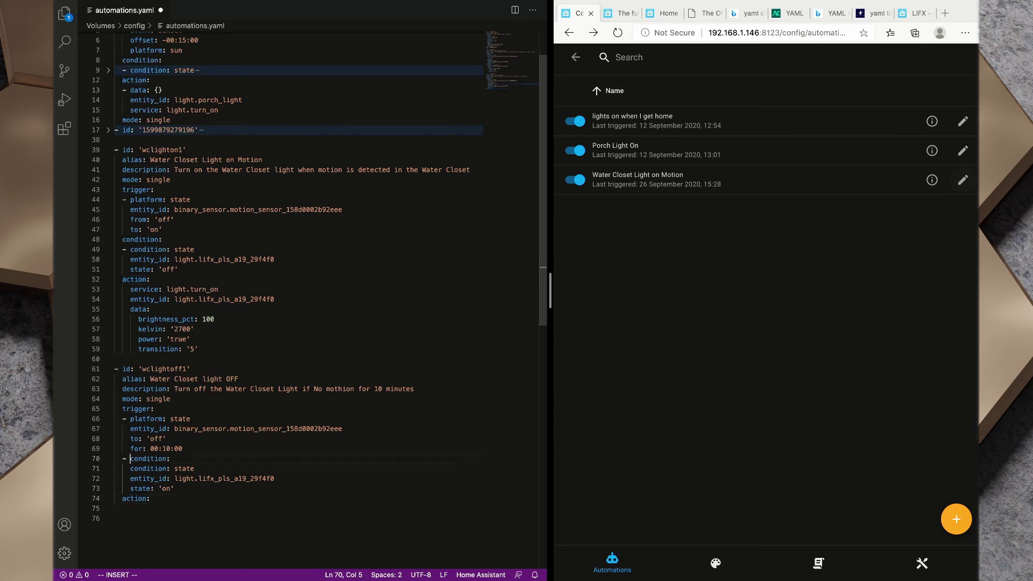
pyautogui.press('Delete')
pyautogui.press('Delete')
pyautogui.press('Down')
pyautogui.write('-')
pyautogui.press('Delete')
# - Add 'service: light.turn_off' under the action section of wclightoff1
pyautogui.press('Down')
pyautogui.press('Down')
pyautogui.press('Down')
pyautogui.press('End')
pyautogui.press('Return')
pyautogui.write('s')
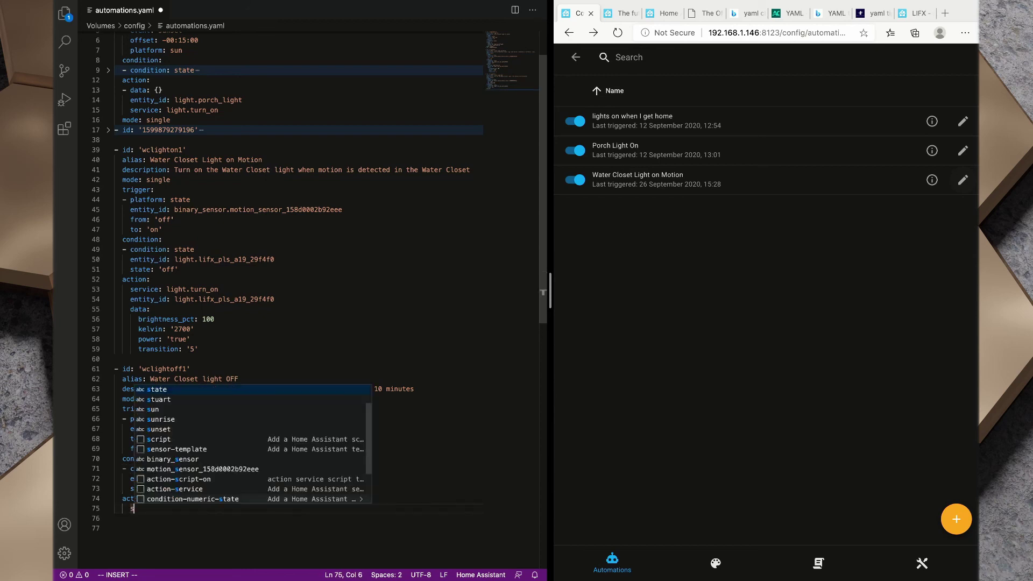
pyautogui.write('ervice: ')
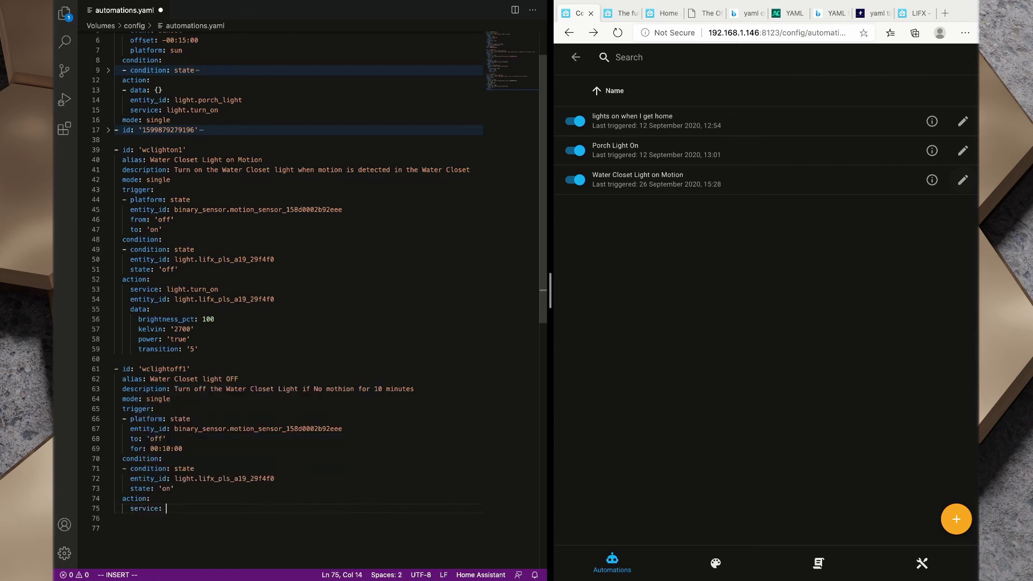
pyautogui.write('light.turn_off')
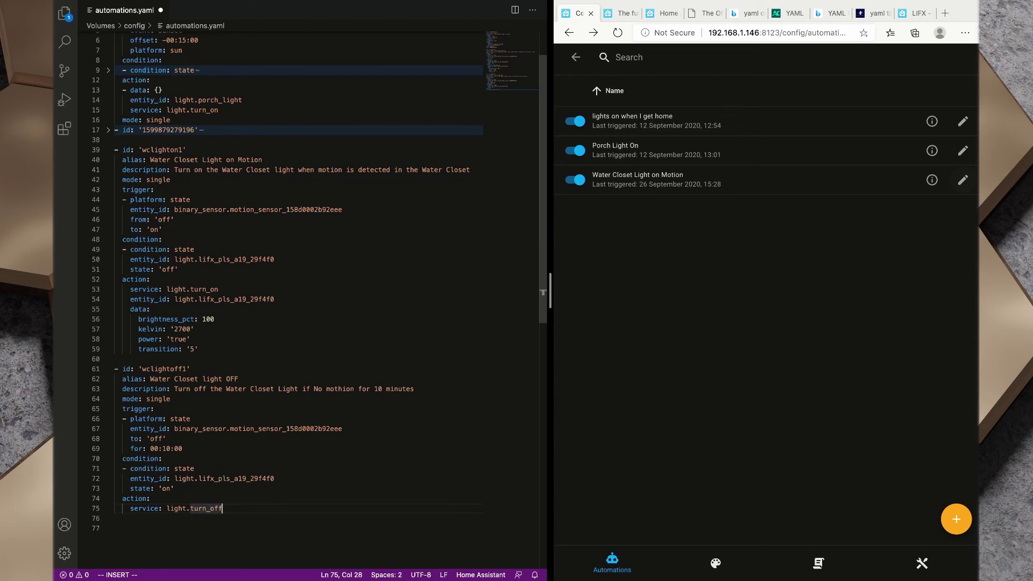
# - Set the action's entity_id to light.lifx_pls_a19_29f4f0 by pasting the copied light entity
pyautogui.press('Return')
pyautogui.write('enti')
pyautogui.press('Tab')
pyautogui.write(':')
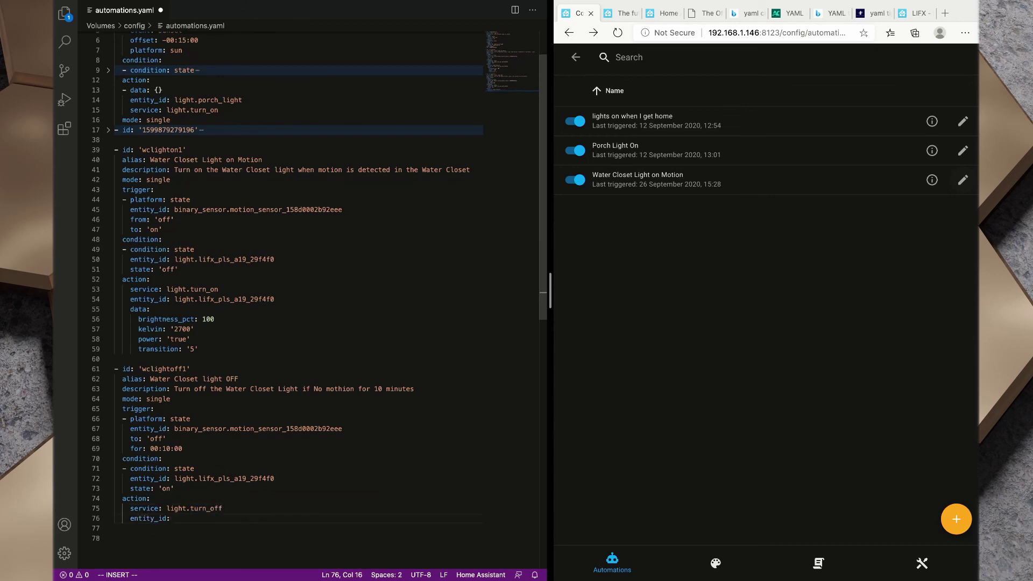
pyautogui.press('Escape')
pyautogui.press('a')
pyautogui.press('super+v')
pyautogui.press('Return')
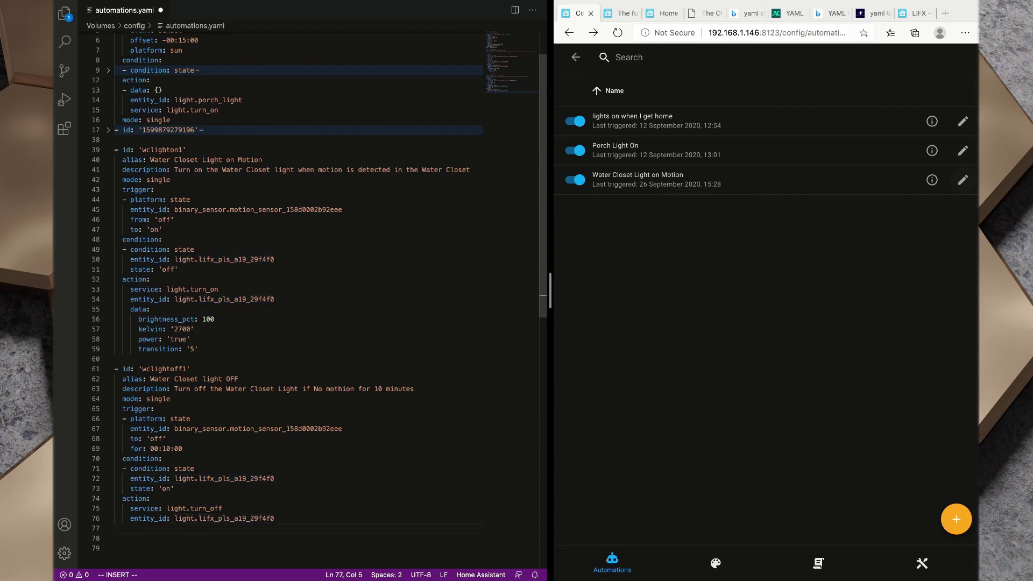
# - Finish the action with an empty 'data: {}' line and save automations.yaml
pyautogui.write('data: {}')
pyautogui.press('BackSpace')
pyautogui.press('super+s')
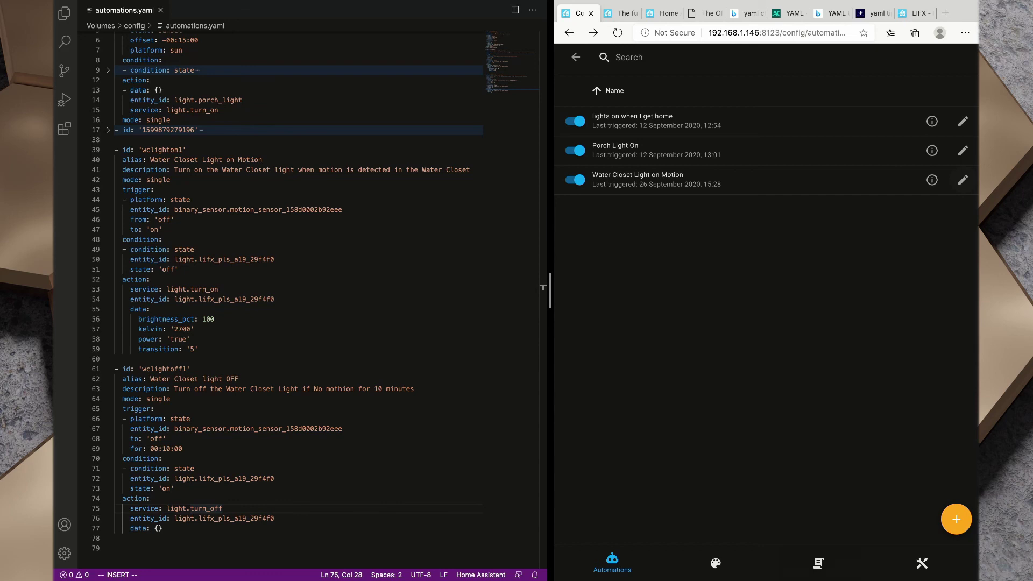
# - Validate the Home Assistant configuration in Server Controls and reload the automations
pyautogui.click(922, 563)
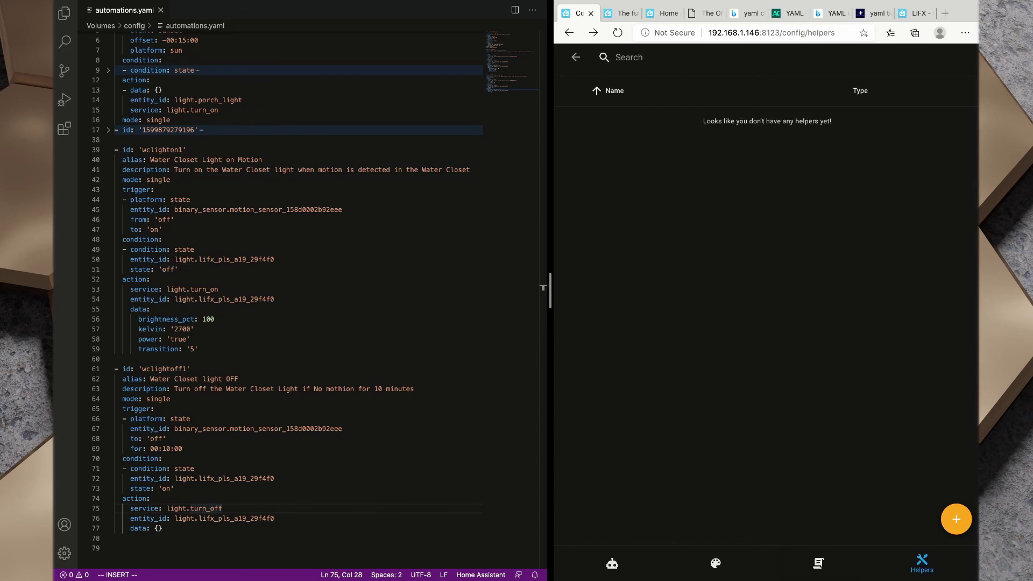
pyautogui.click(576, 57)
pyautogui.scroll(-5, 767, 323)
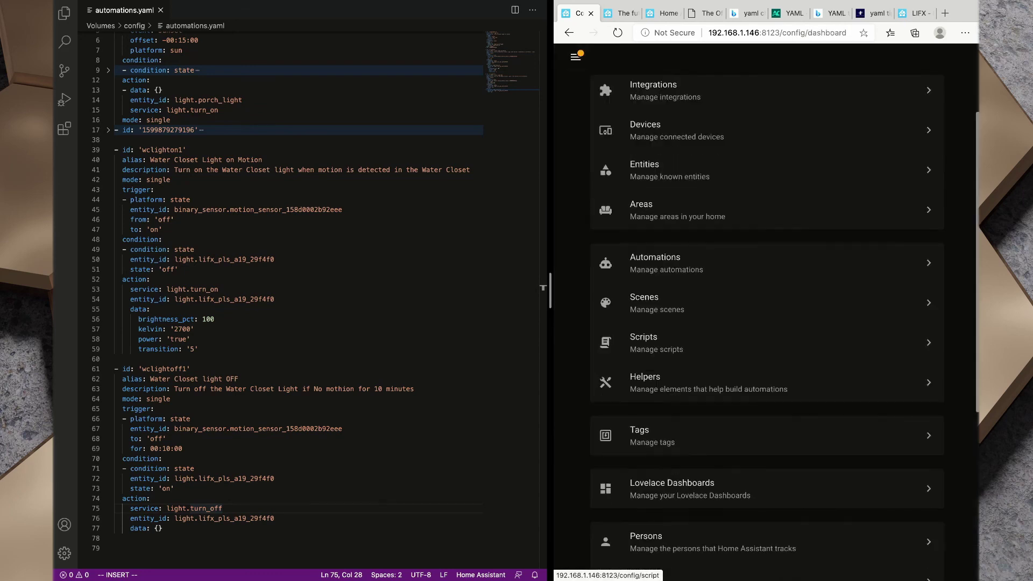
pyautogui.scroll(-2, 753, 473)
pyautogui.click(754, 481)
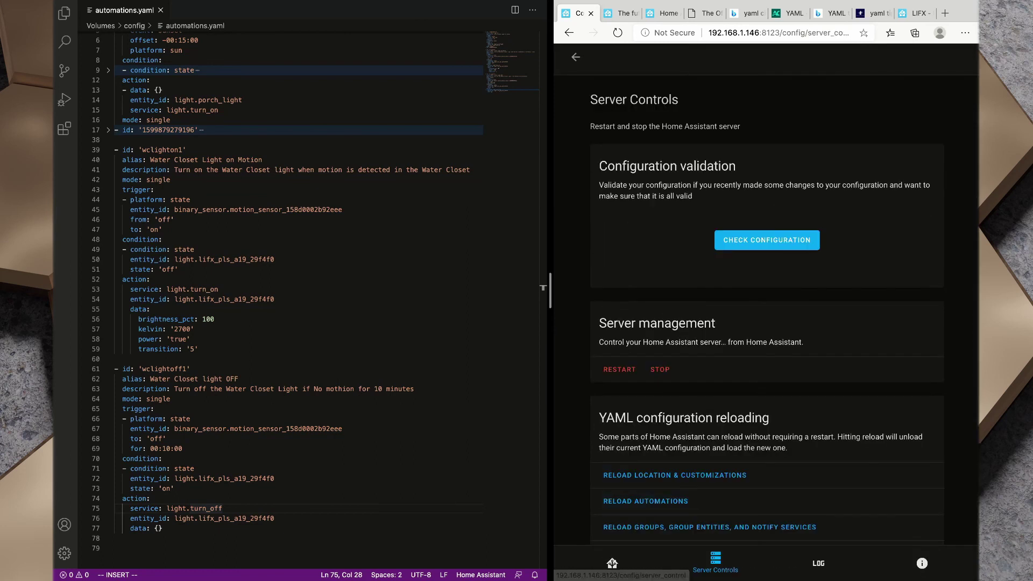
pyautogui.click(767, 241)
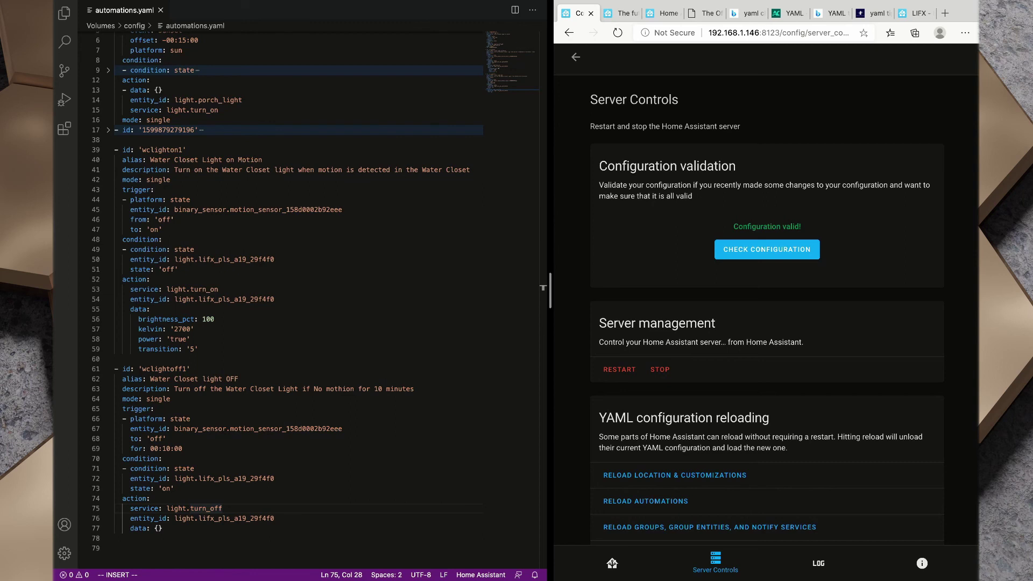
pyautogui.click(646, 501)
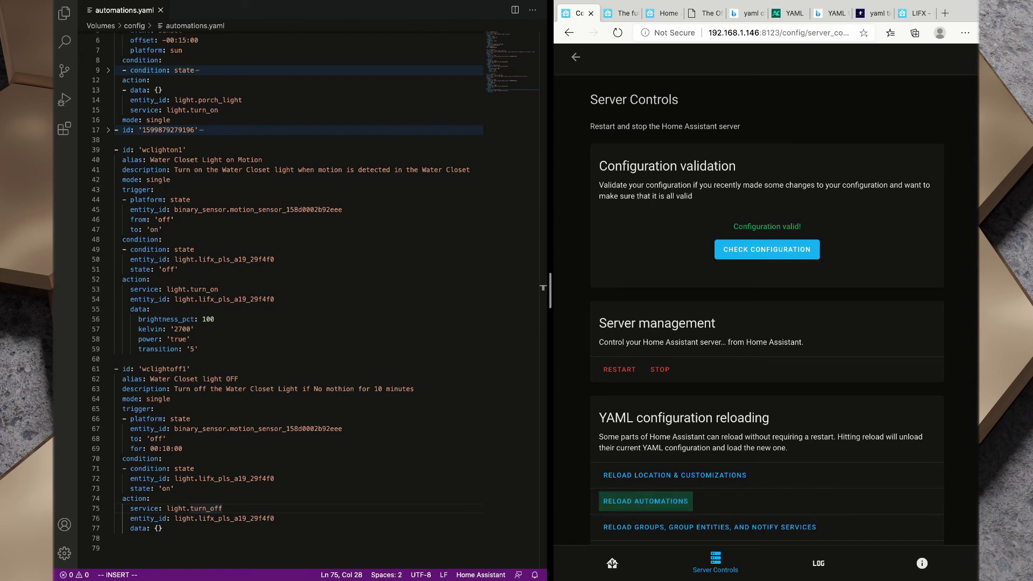
# - Open Water Closet light OFF from the automations list and review its trigger and condition settings in the editor
pyautogui.click(576, 57)
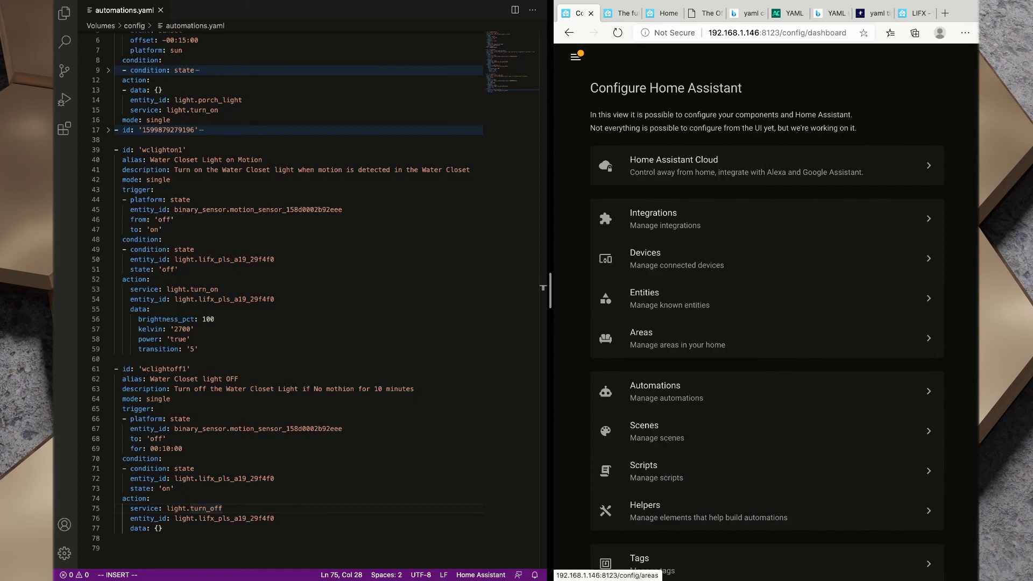
pyautogui.click(655, 391)
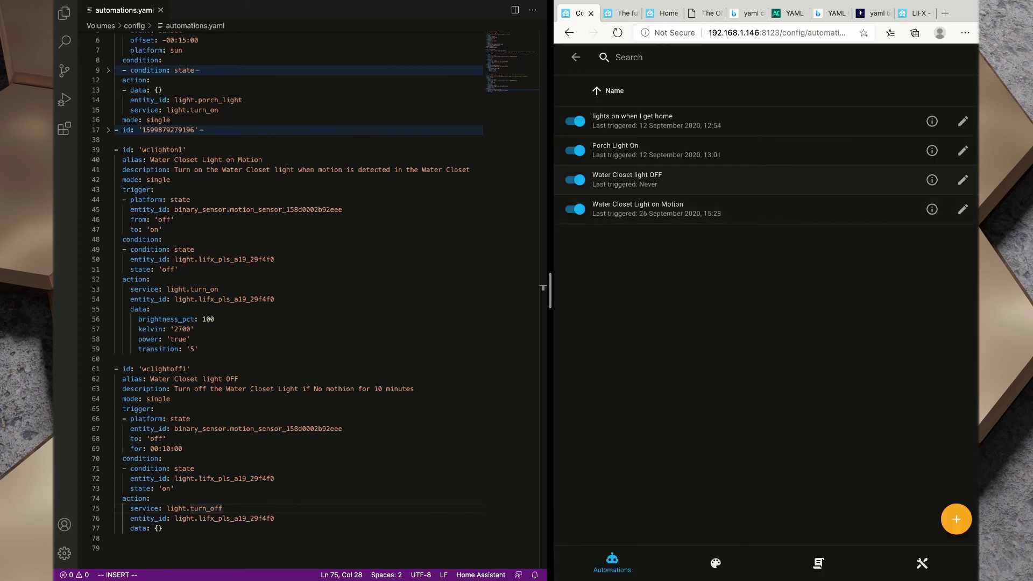
pyautogui.click(964, 180)
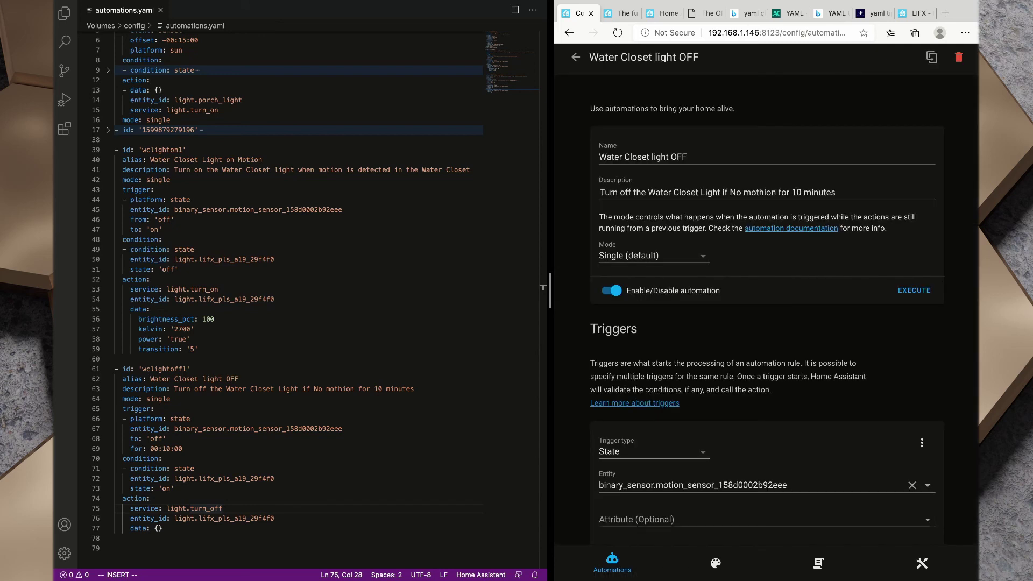
pyautogui.scroll(-5, 767, 307)
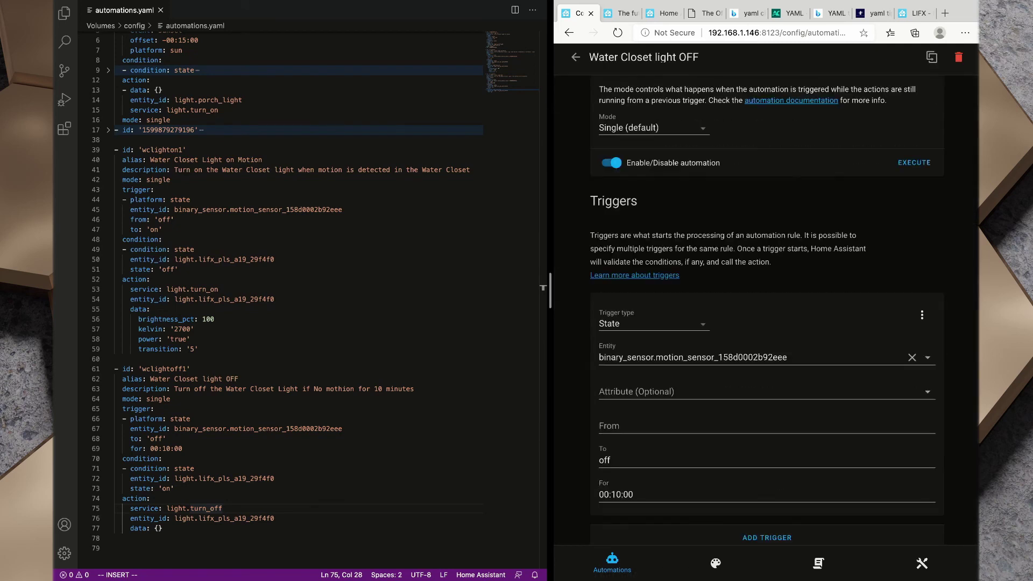
pyautogui.scroll(-3, 767, 309)
pyautogui.scroll(-5, 767, 307)
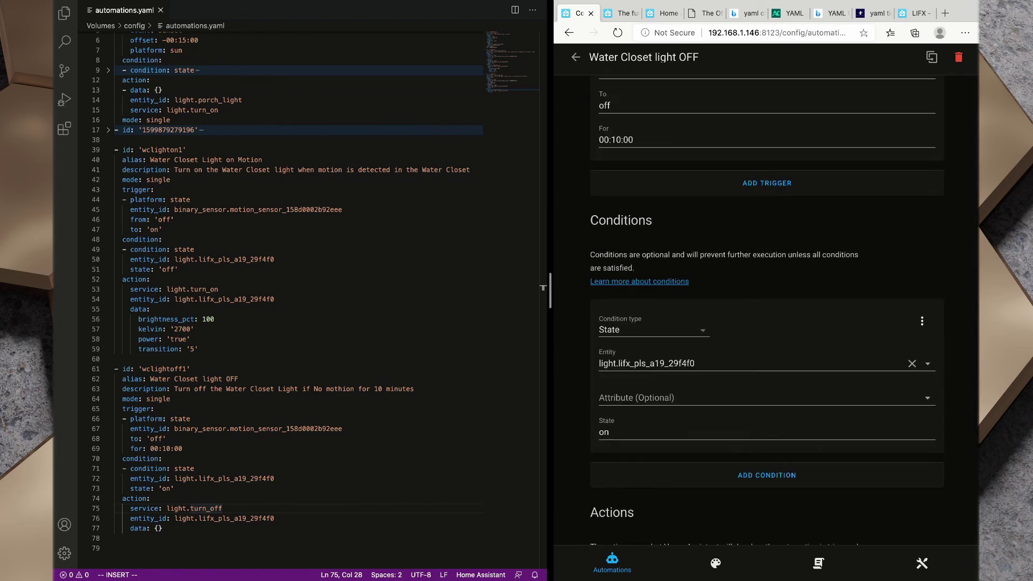